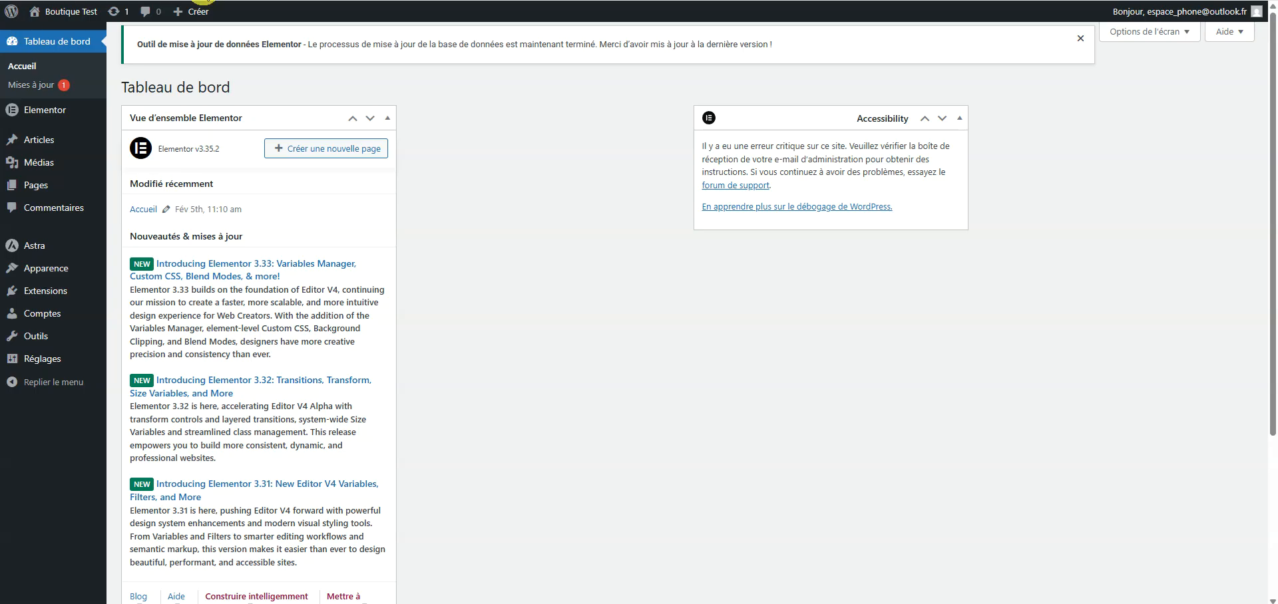
Step: Visit the site's front end and open the Astra theme customizer's global typography settings
{"action": "mouse_move", "coordinate": [67, 12]}
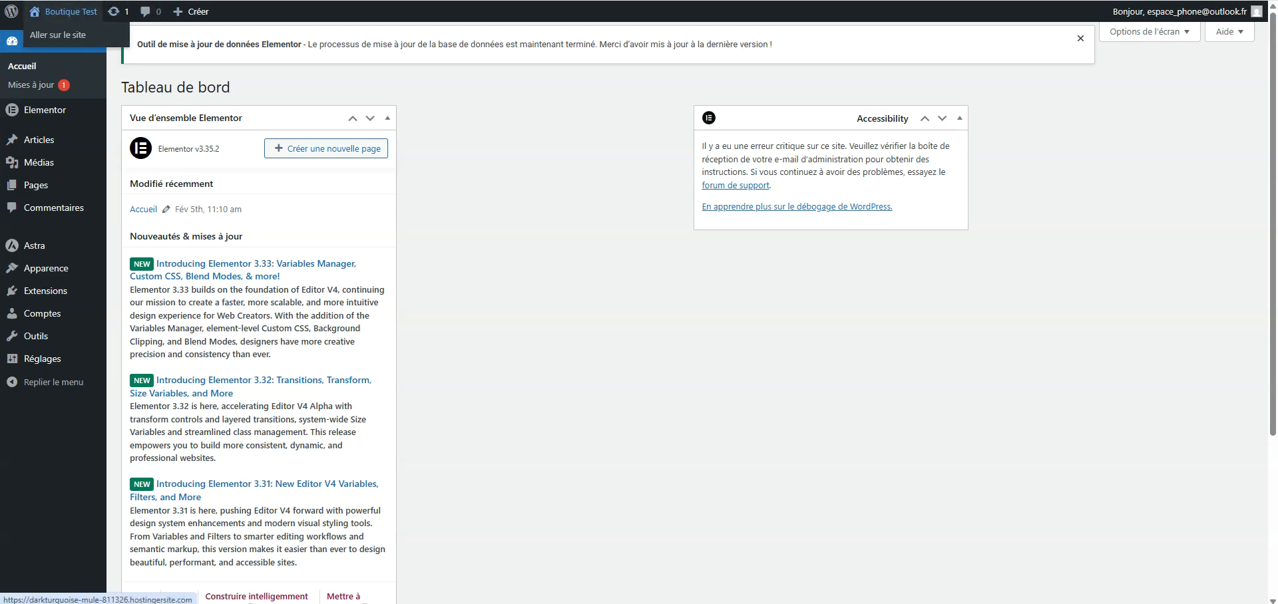
{"action": "left_click", "coordinate": [58, 35]}
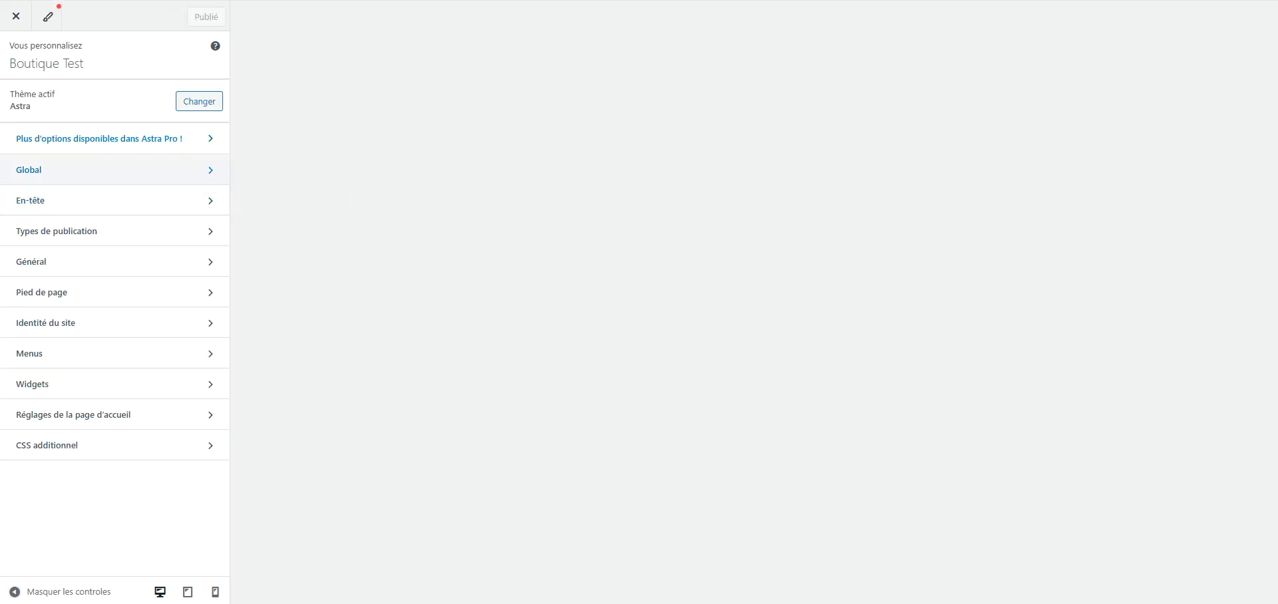
{"action": "left_click", "coordinate": [118, 172]}
{"action": "left_click", "coordinate": [137, 95]}
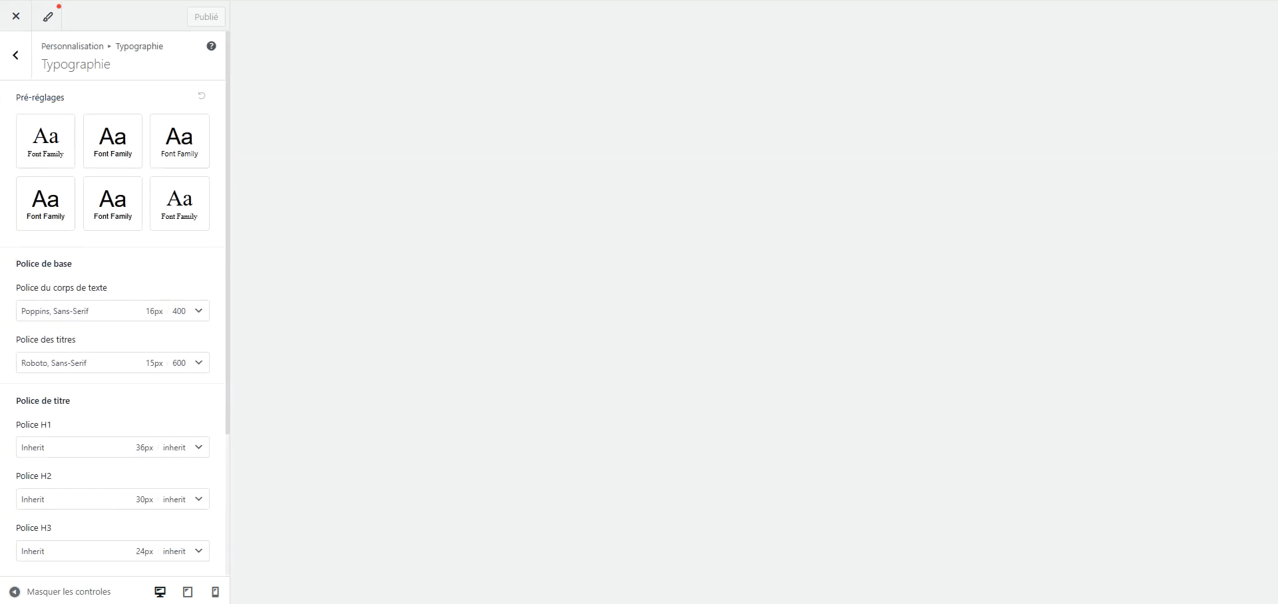
Step: Examine the font family, weight and size options for the body text, headings and H1
{"action": "scroll", "coordinate": [206, 293], "scroll_direction": "down", "scroll_amount": 1}
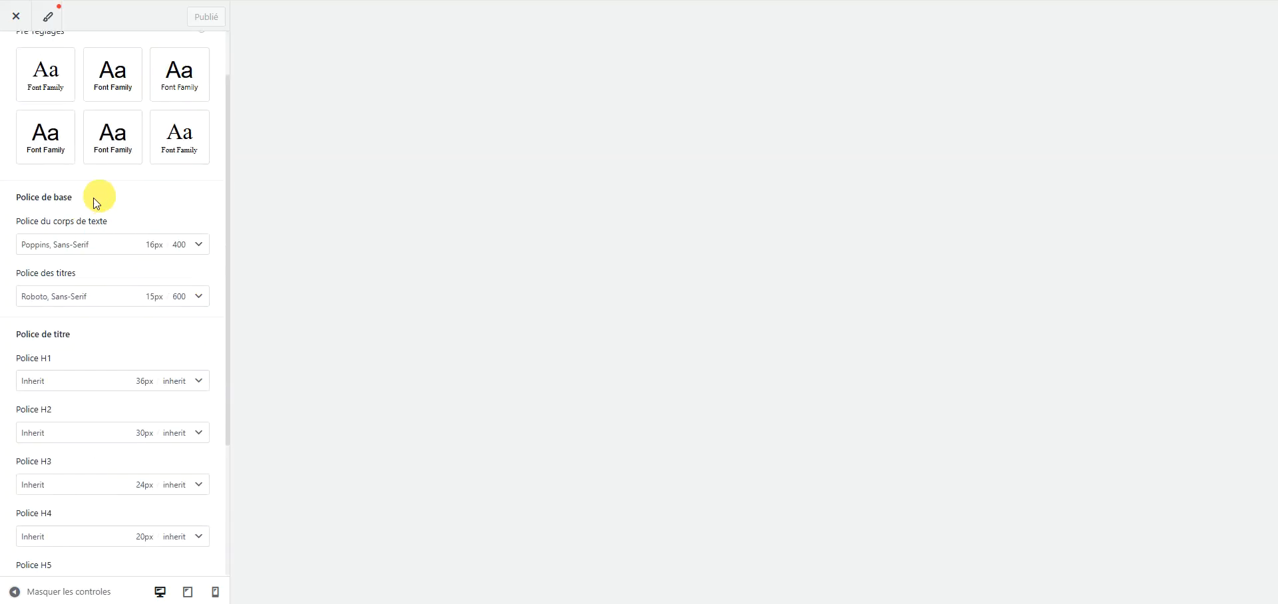
{"action": "left_click", "coordinate": [127, 244]}
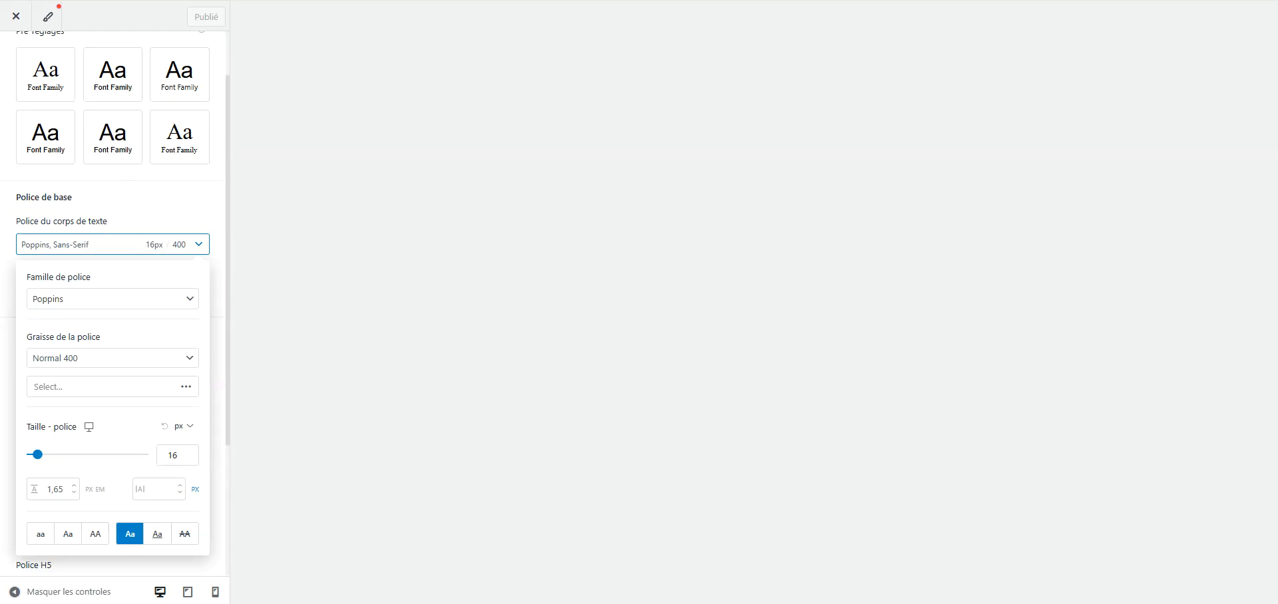
{"action": "left_click", "coordinate": [114, 299]}
{"action": "left_click", "coordinate": [114, 299]}
{"action": "left_click", "coordinate": [113, 244]}
{"action": "left_click", "coordinate": [100, 296]}
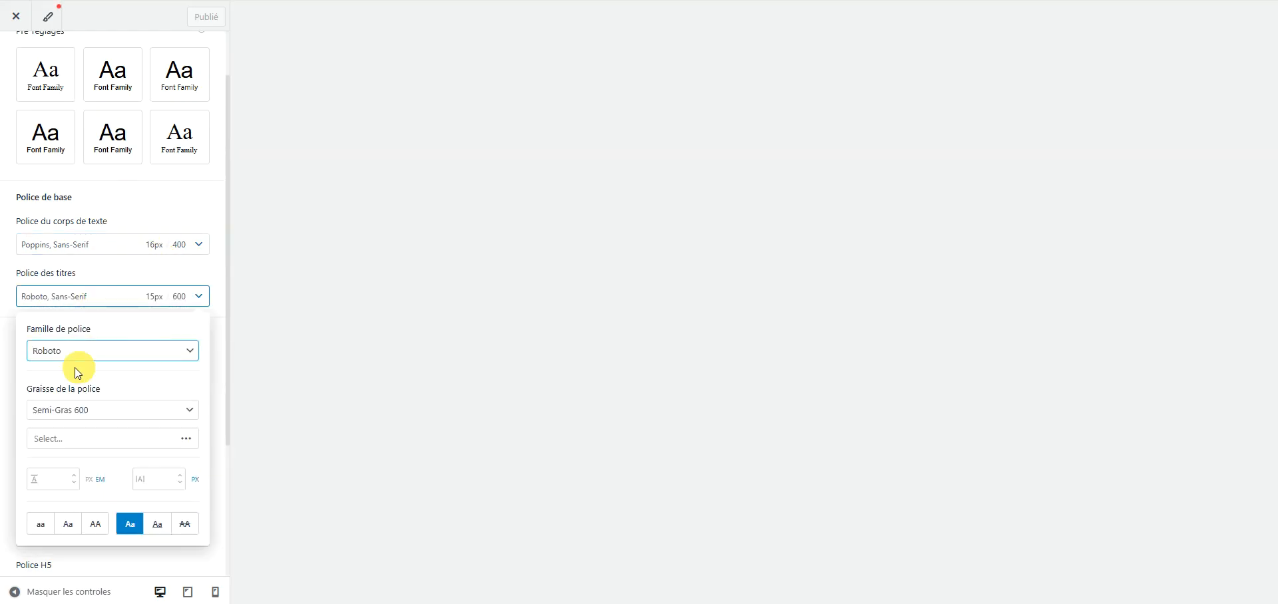
{"action": "left_click", "coordinate": [101, 296]}
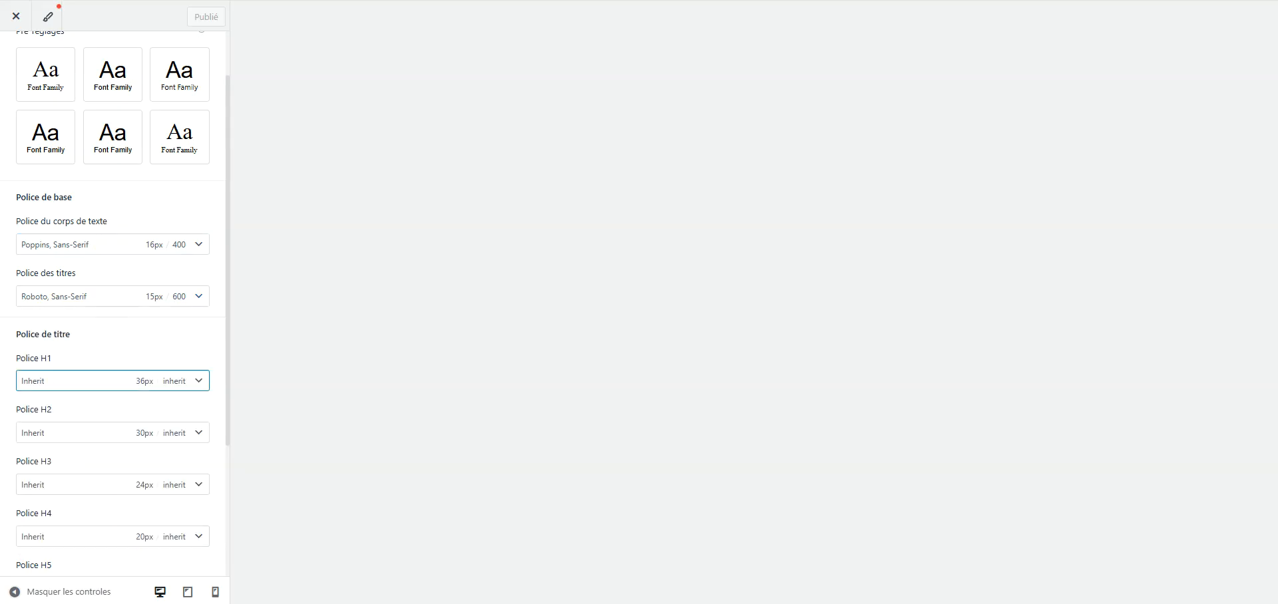
{"action": "left_click", "coordinate": [85, 376]}
{"action": "left_click", "coordinate": [102, 384]}
{"action": "left_click", "coordinate": [132, 357]}
{"action": "scroll", "coordinate": [182, 138], "scroll_direction": "up", "scroll_amount": 1}
Step: Set the global palette's brand colour to FF7A00, copying the Orange principal code from the Notepad colour list
{"action": "left_click", "coordinate": [13, 58]}
{"action": "left_click", "coordinate": [85, 137]}
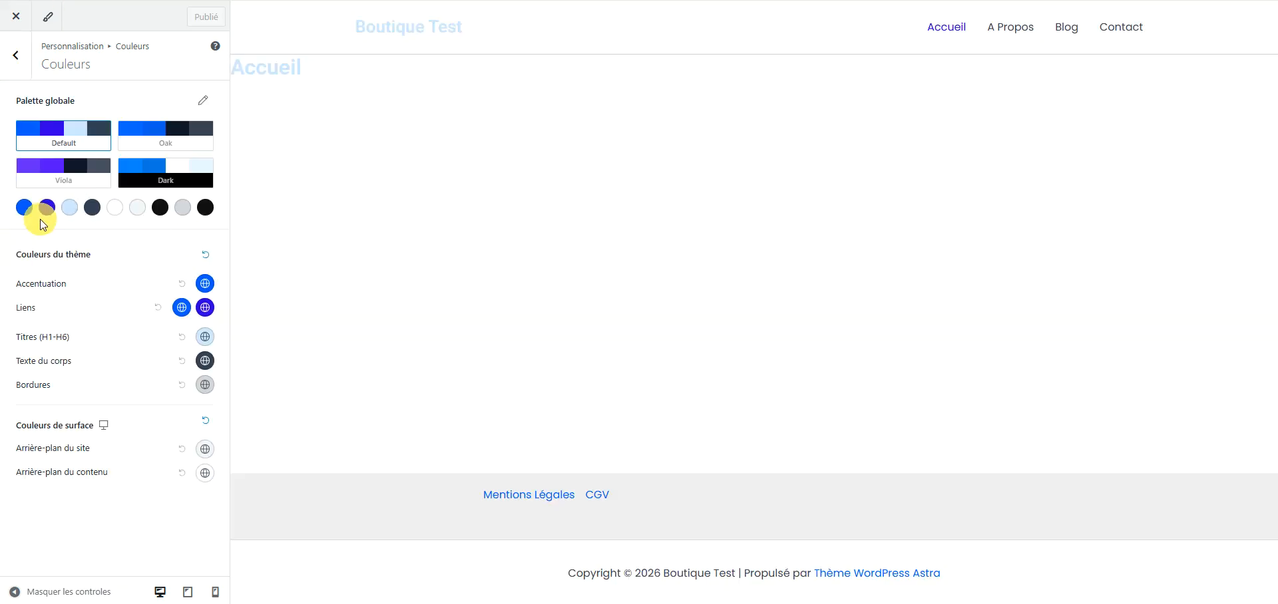
{"action": "left_click", "coordinate": [24, 207]}
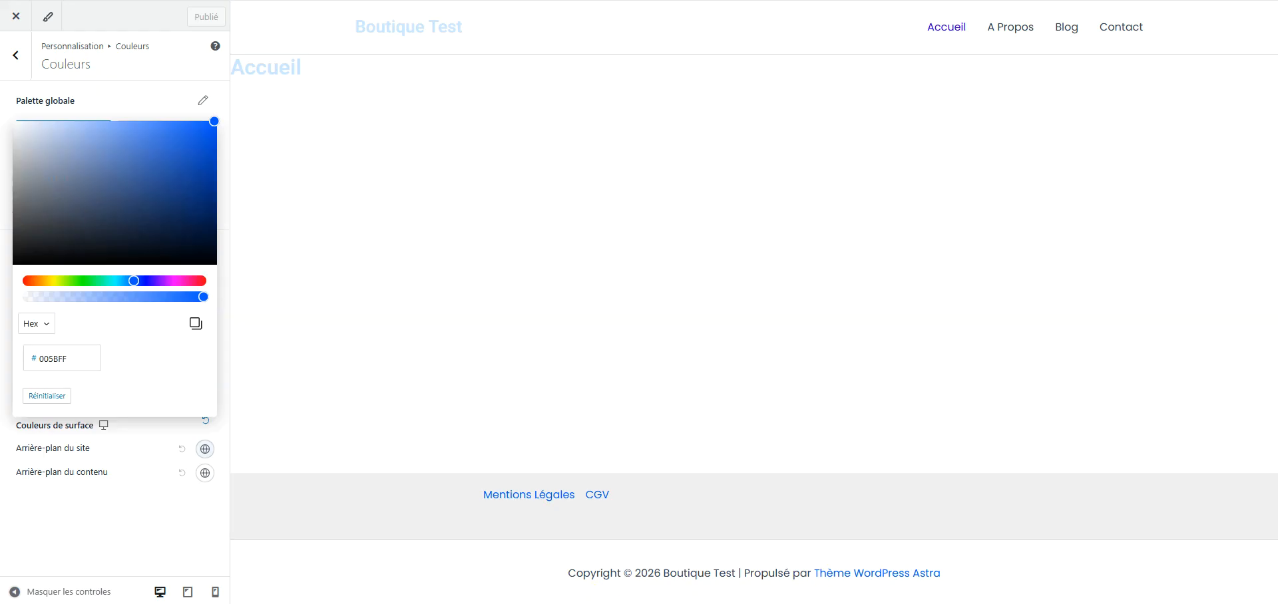
{"action": "key", "text": "alt+Tab"}
{"action": "right_click", "coordinate": [224, 73]}
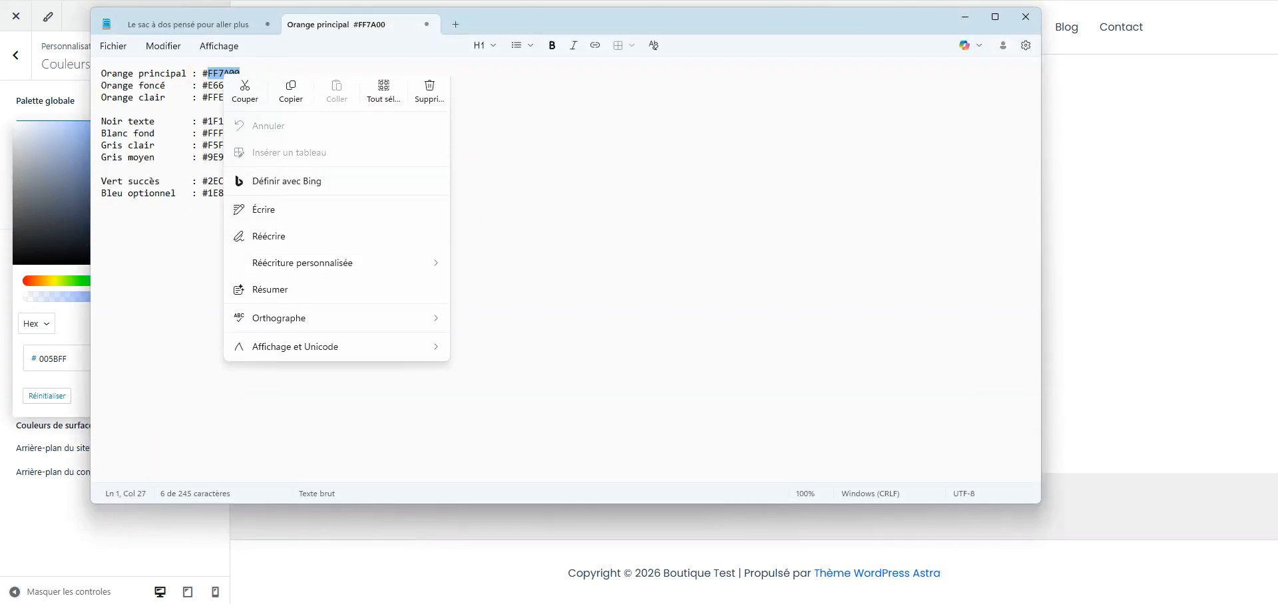
{"action": "left_click", "coordinate": [290, 93]}
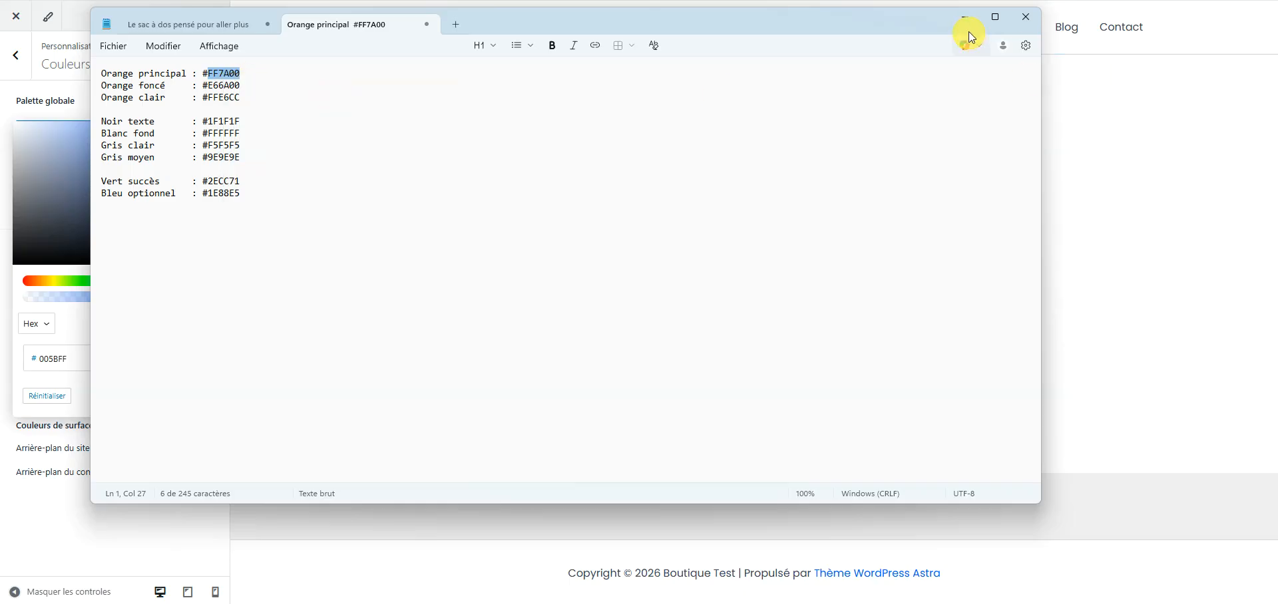
{"action": "left_click", "coordinate": [965, 19]}
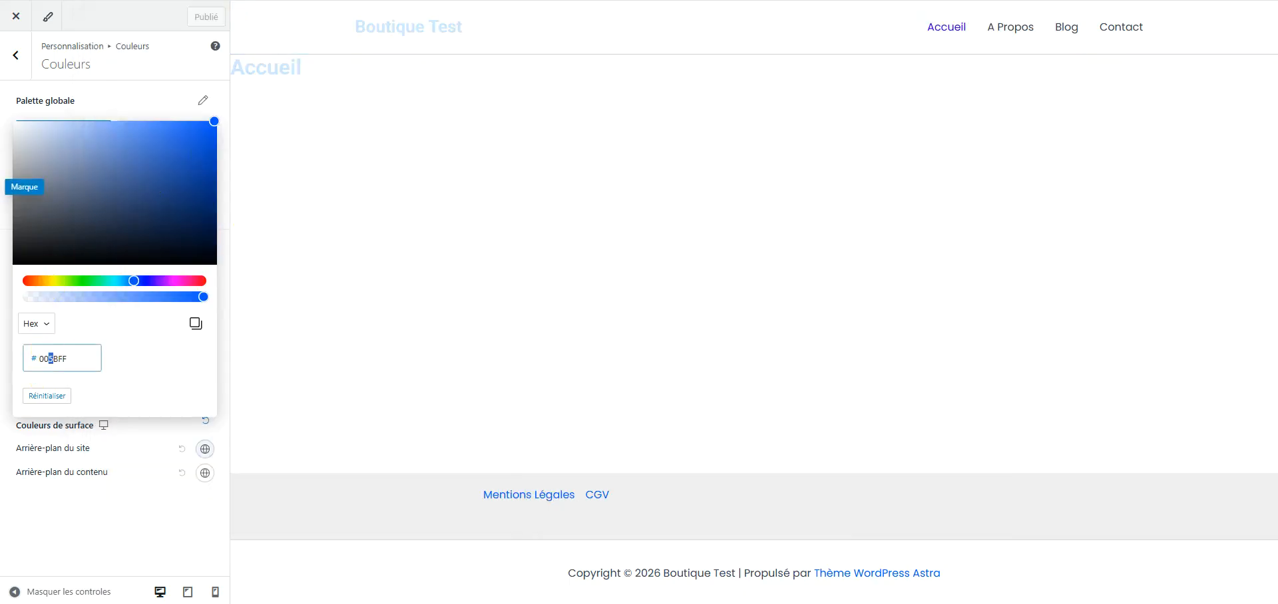
{"action": "type", "text": "FF7A00"}
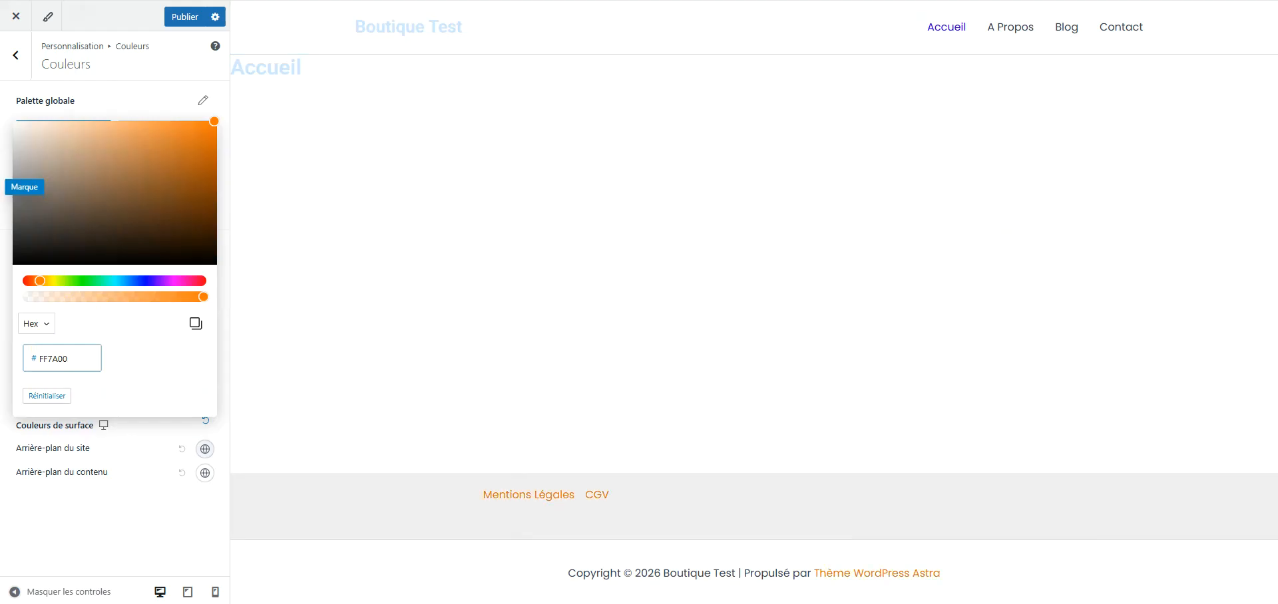
{"action": "left_click", "coordinate": [129, 94]}
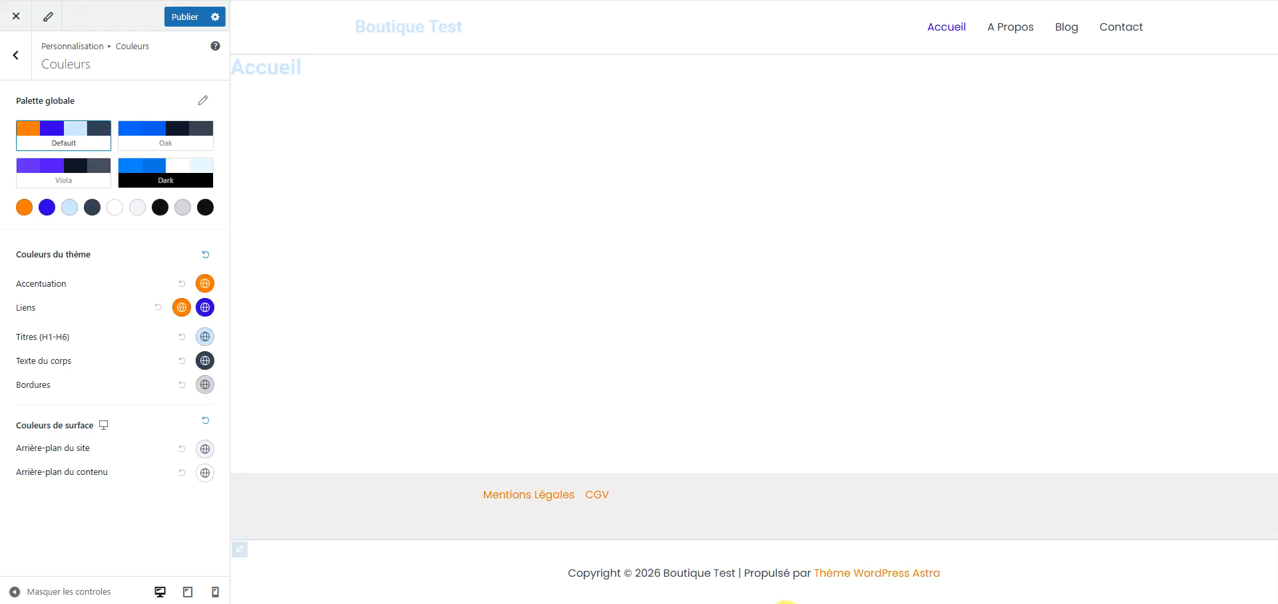
Step: Set the palette's alternative brand colour to E66A00, copying the Orange foncé code from the Notepad list
{"action": "left_click", "coordinate": [781, 602]}
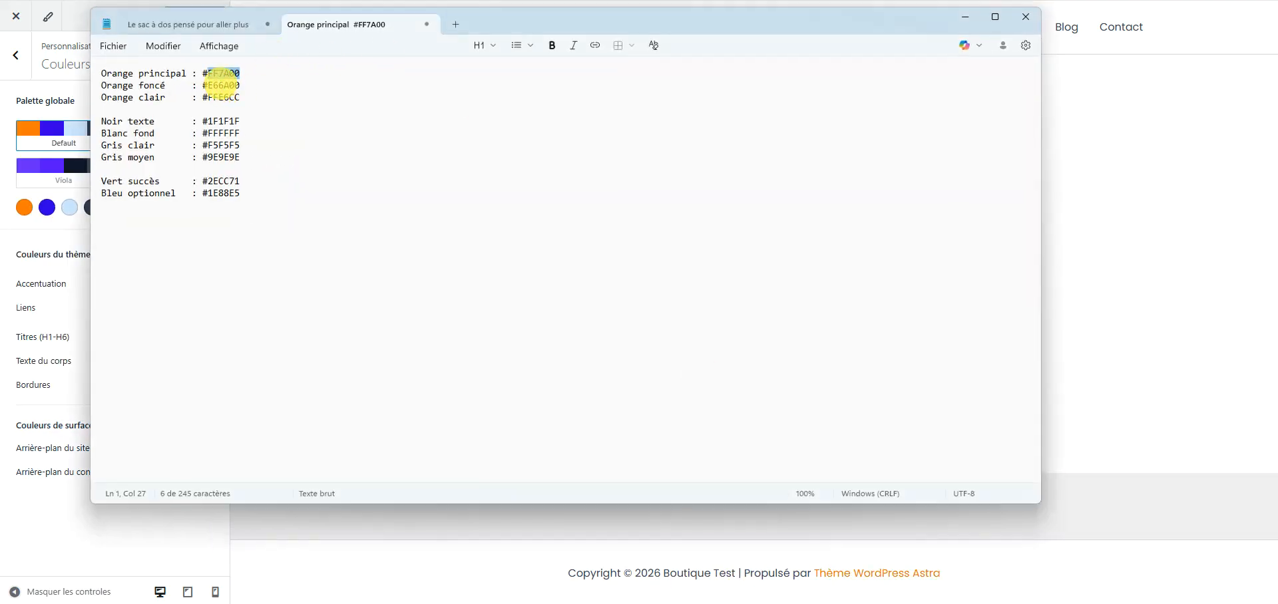
{"action": "double_click", "coordinate": [223, 85]}
{"action": "right_click", "coordinate": [223, 86]}
{"action": "left_click", "coordinate": [293, 114]}
{"action": "left_click", "coordinate": [47, 207]}
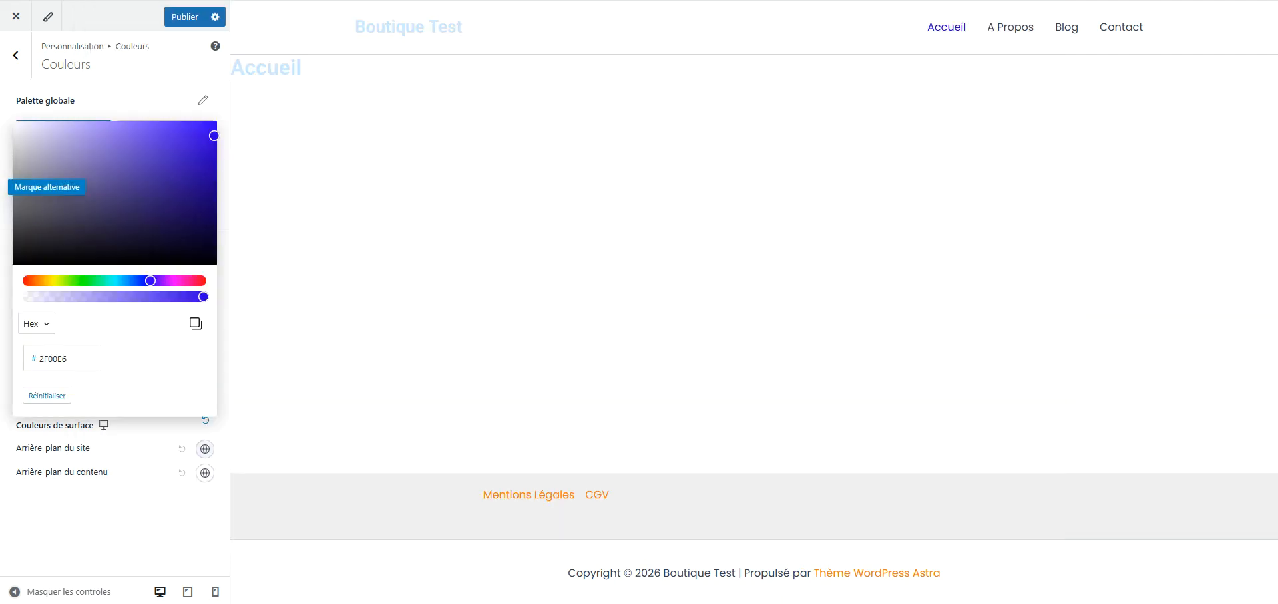
{"action": "key", "text": "ctrl+v"}
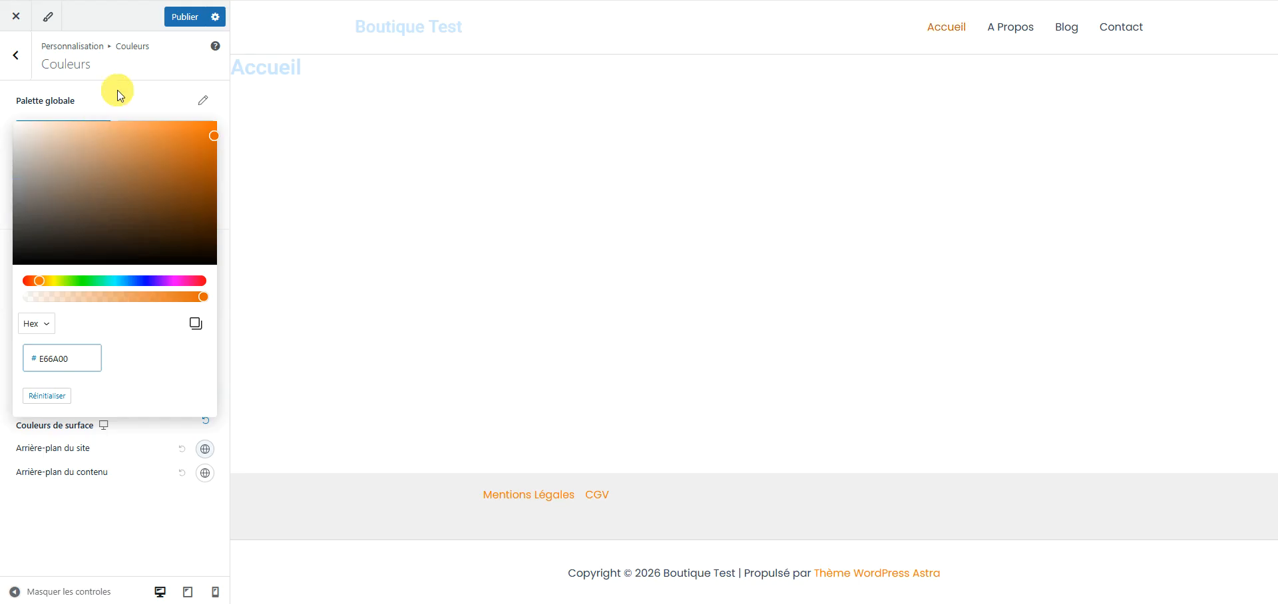
{"action": "left_click", "coordinate": [117, 90]}
Step: Set the palette's headings colour to FFE6CC, copying the Orange clair code from the Notepad list
{"action": "key", "text": "alt+Tab"}
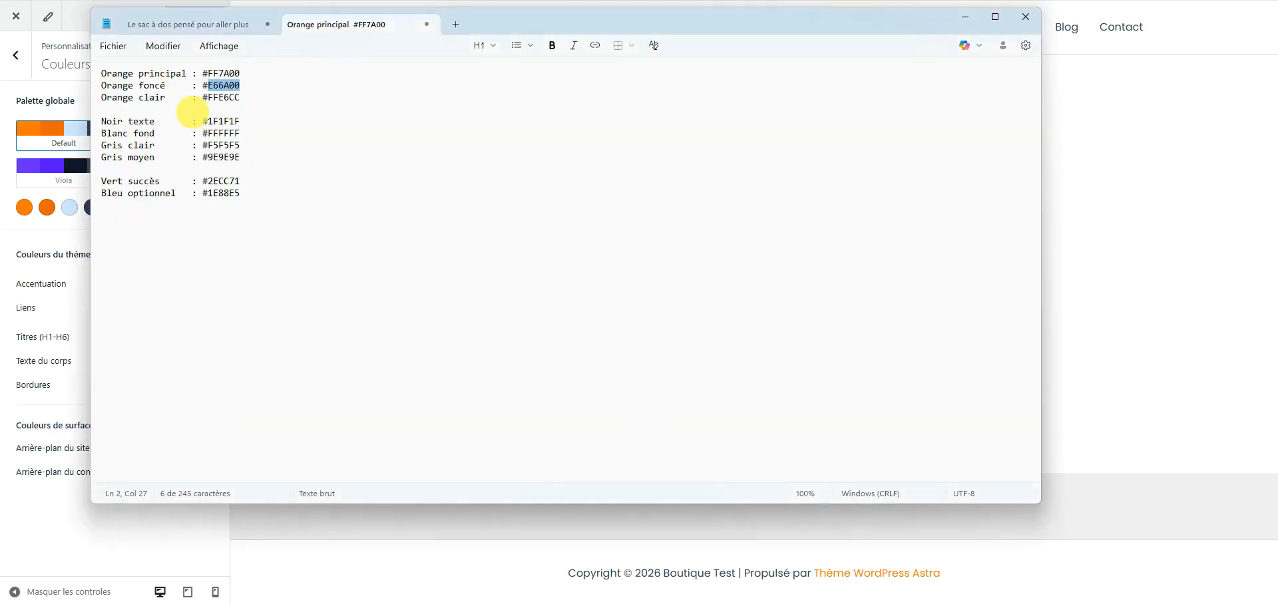
{"action": "double_click", "coordinate": [223, 97]}
{"action": "right_click", "coordinate": [224, 99]}
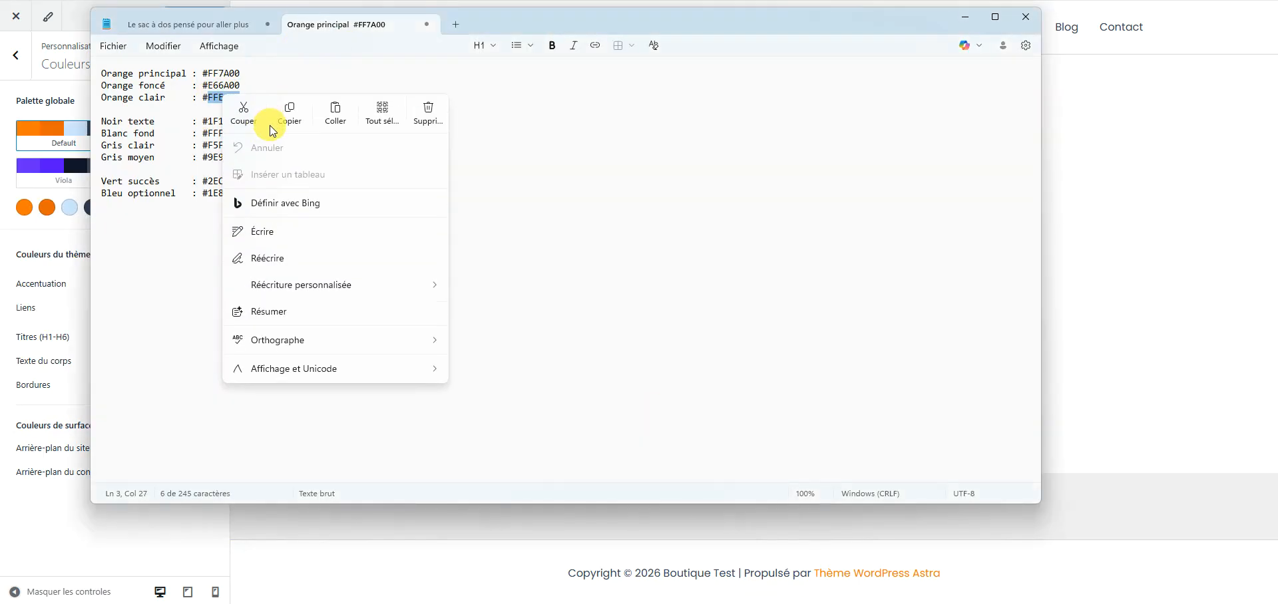
{"action": "left_click", "coordinate": [282, 117]}
{"action": "left_click", "coordinate": [964, 17]}
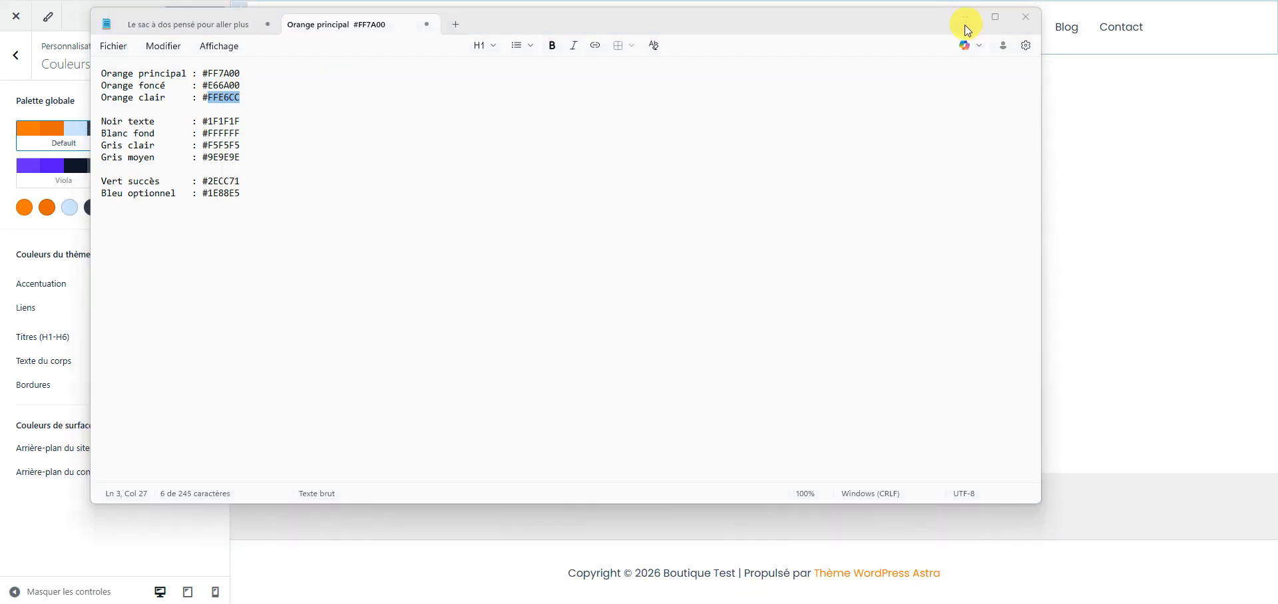
{"action": "left_click", "coordinate": [72, 210]}
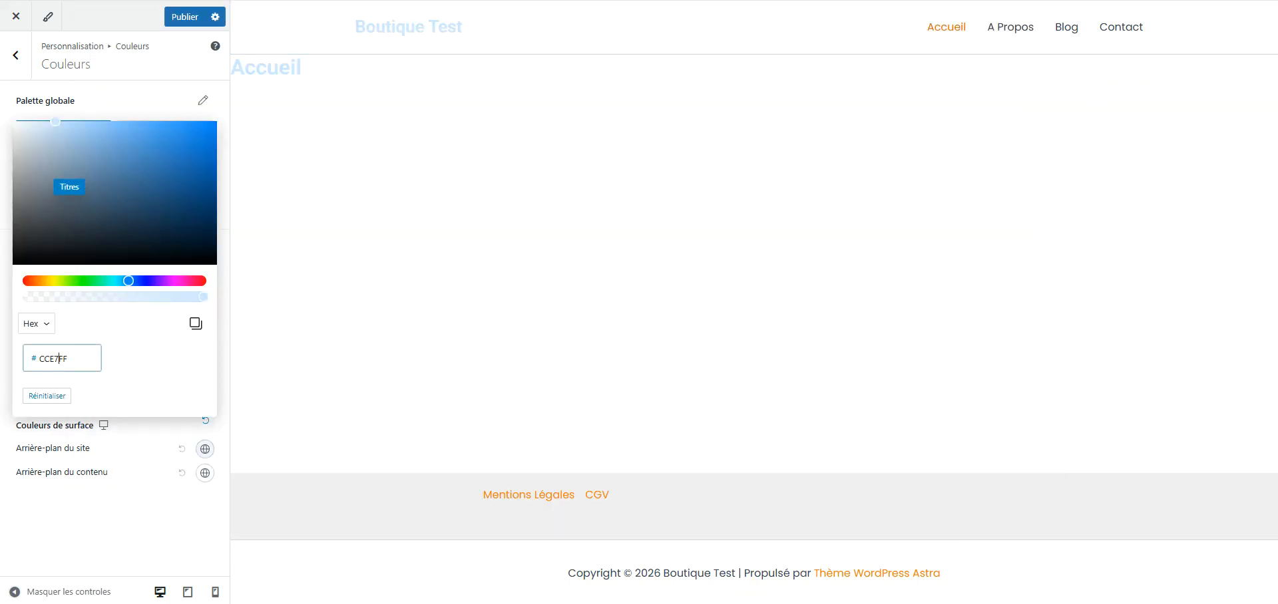
{"action": "key", "text": "ctrl+v"}
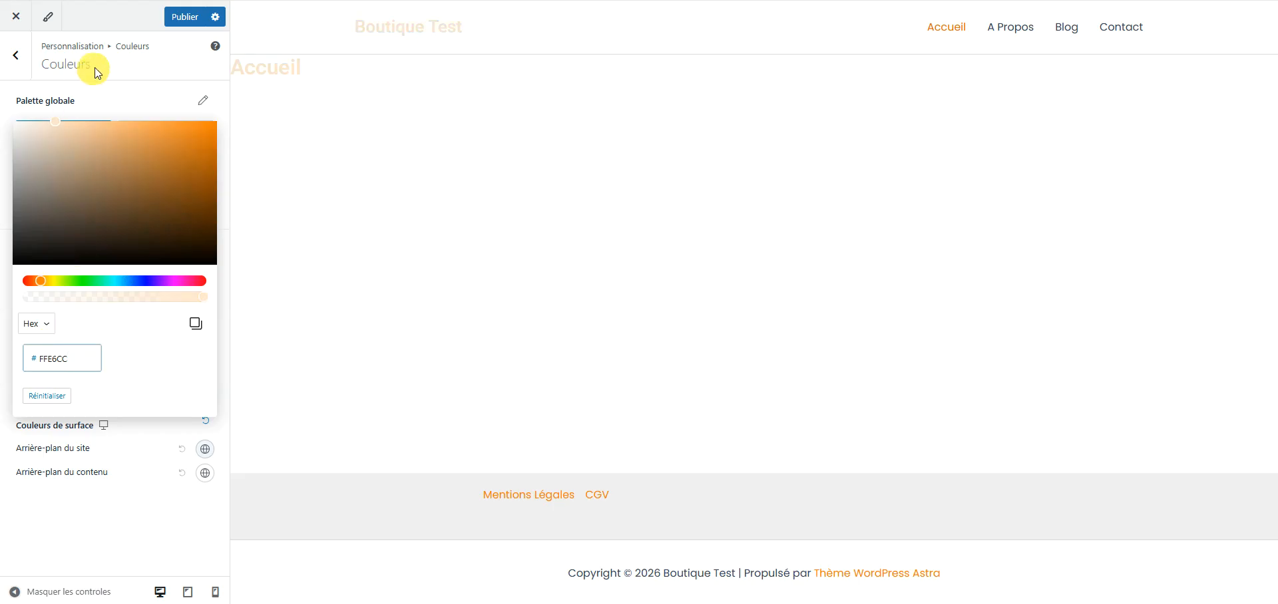
{"action": "left_click", "coordinate": [102, 94]}
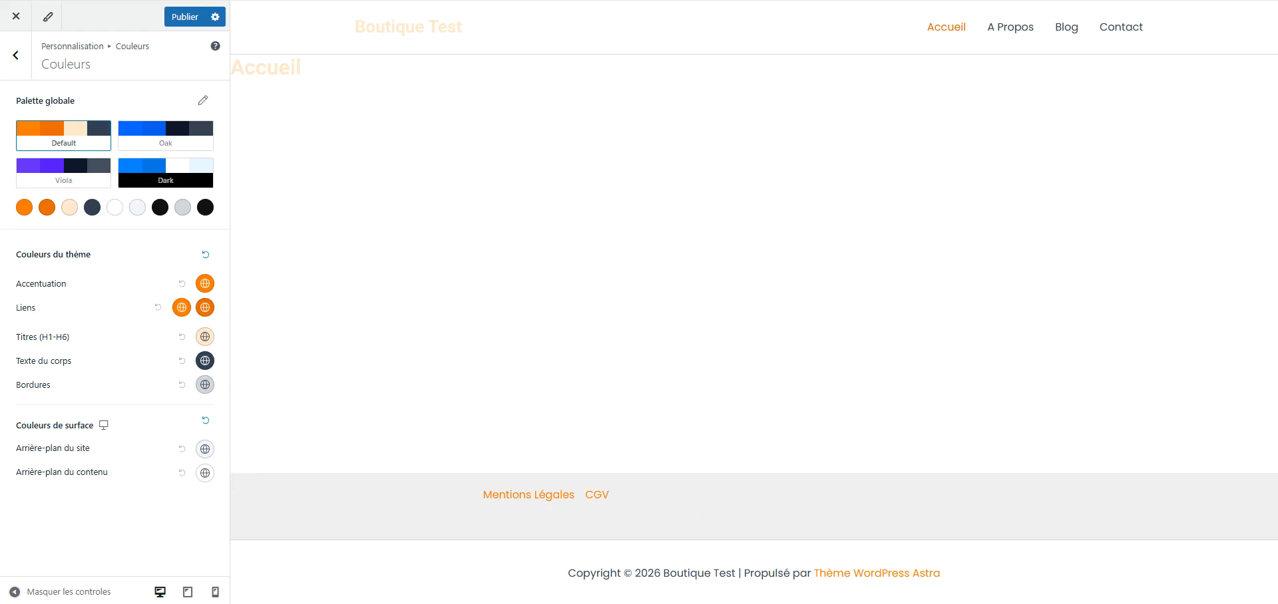
Step: Set the palette's alternative background colour to 9E9E9E, copied from Gris moyen in the Notepad list, and publish the colour changes
{"action": "left_click", "coordinate": [836, 552]}
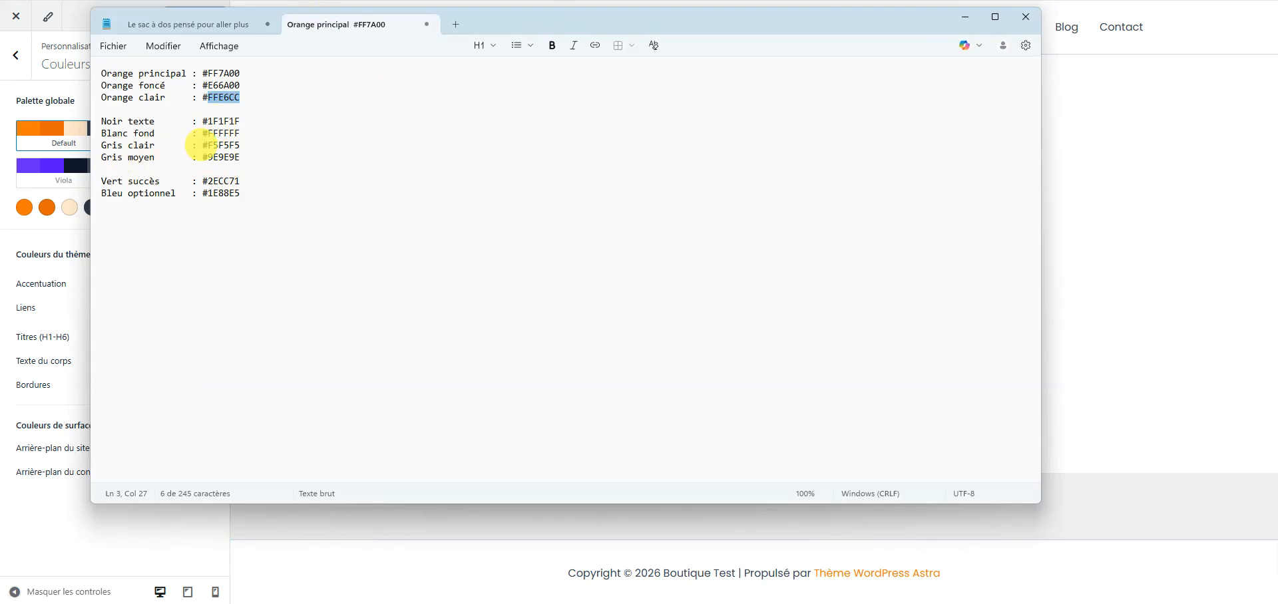
{"action": "double_click", "coordinate": [224, 157]}
{"action": "right_click", "coordinate": [223, 157]}
{"action": "left_click", "coordinate": [288, 172]}
{"action": "key", "text": "alt+Tab"}
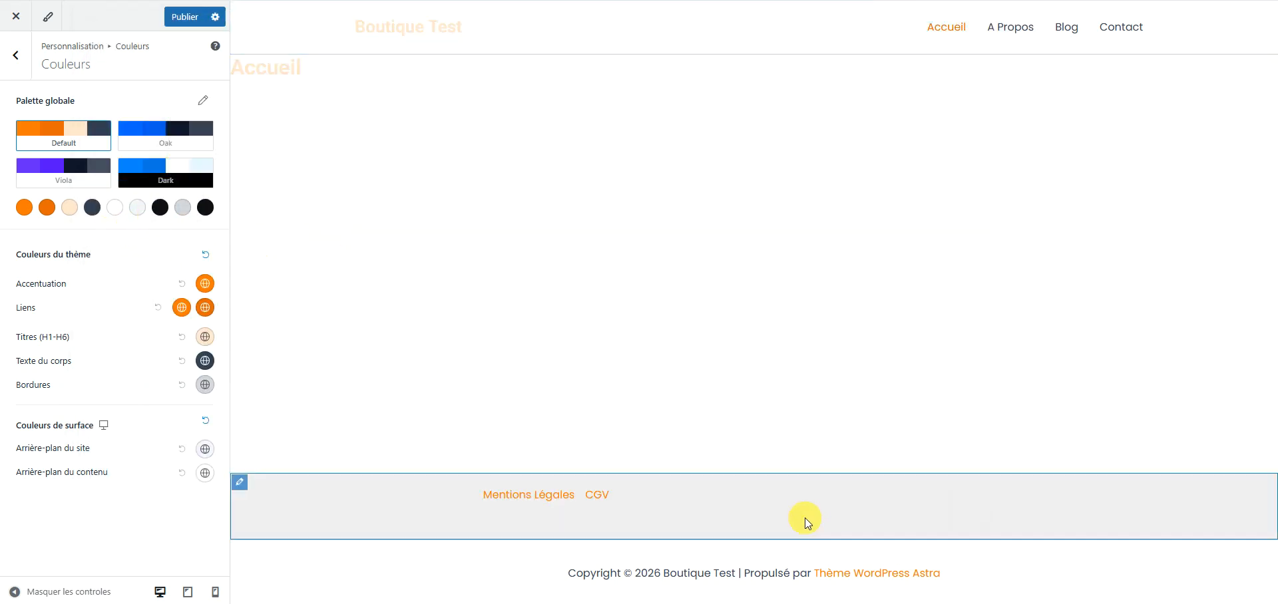
{"action": "left_click", "coordinate": [817, 602]}
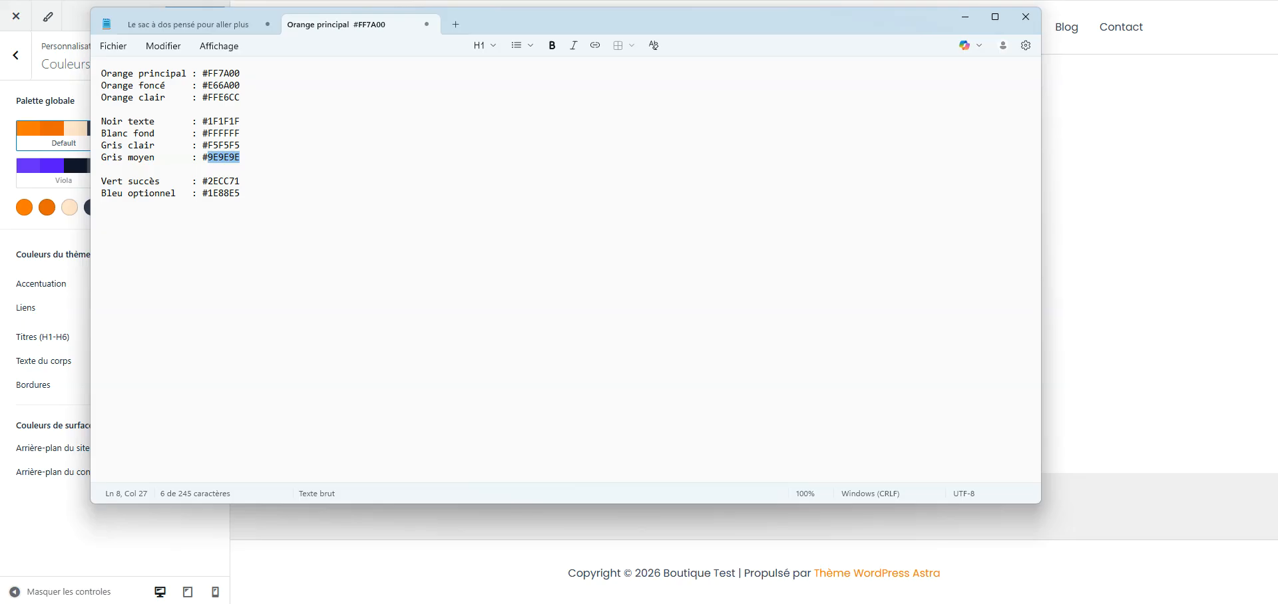
{"action": "left_click", "coordinate": [762, 602]}
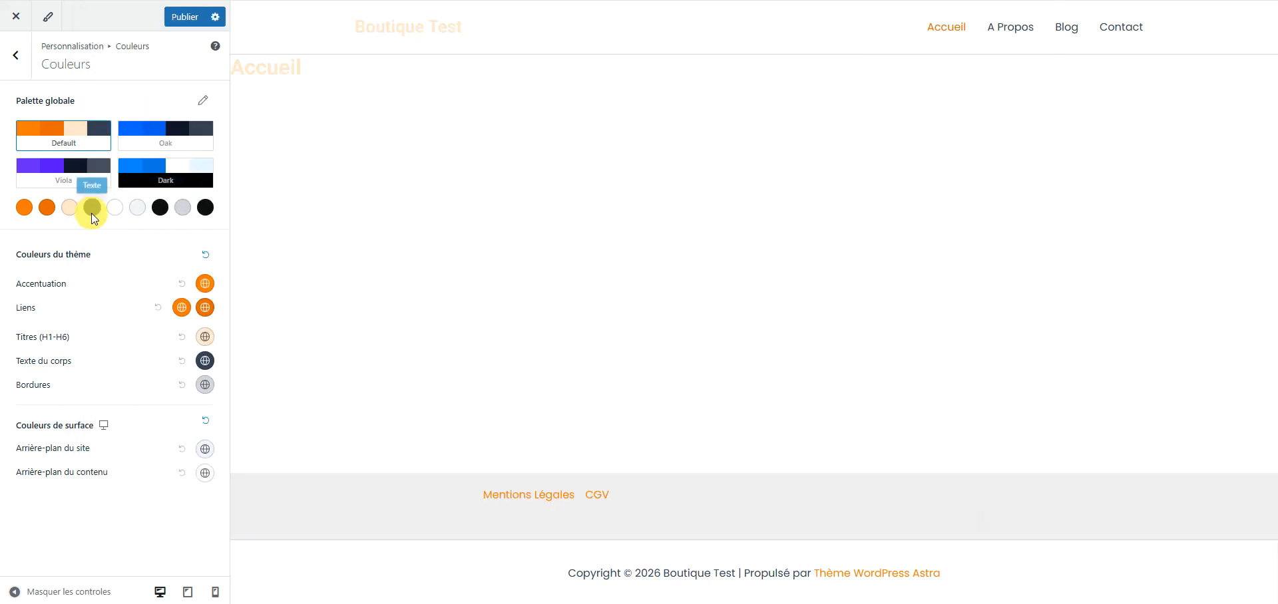
{"action": "left_click", "coordinate": [160, 208]}
{"action": "left_click", "coordinate": [65, 359]}
{"action": "key", "text": "ctrl+v"}
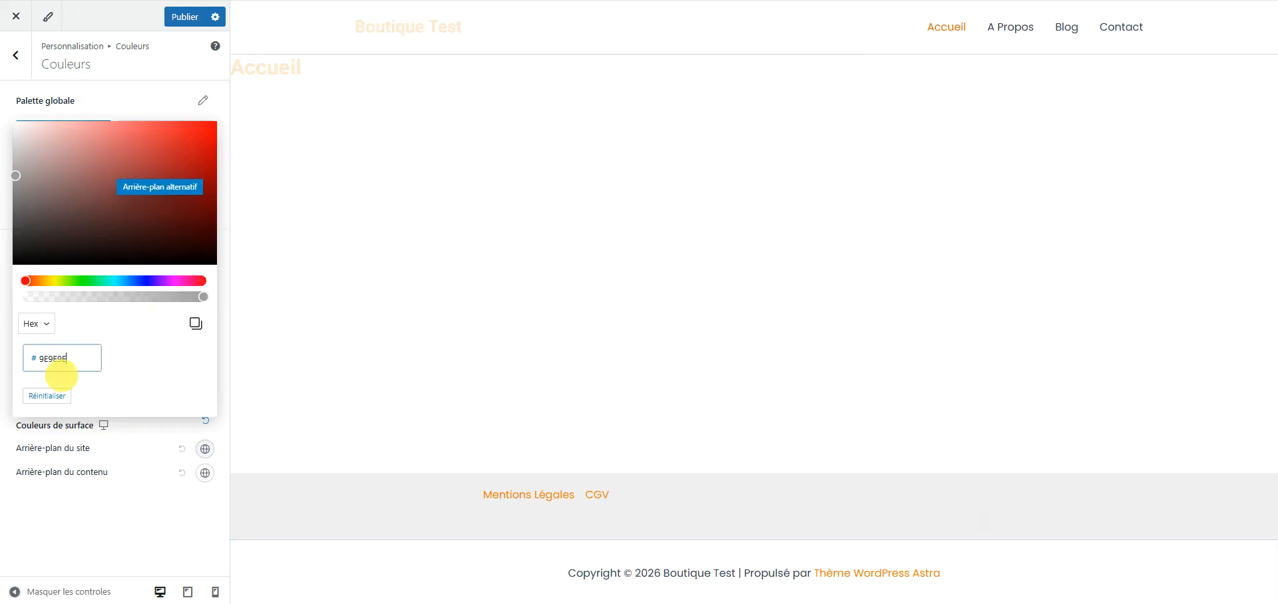
{"action": "left_click", "coordinate": [133, 436]}
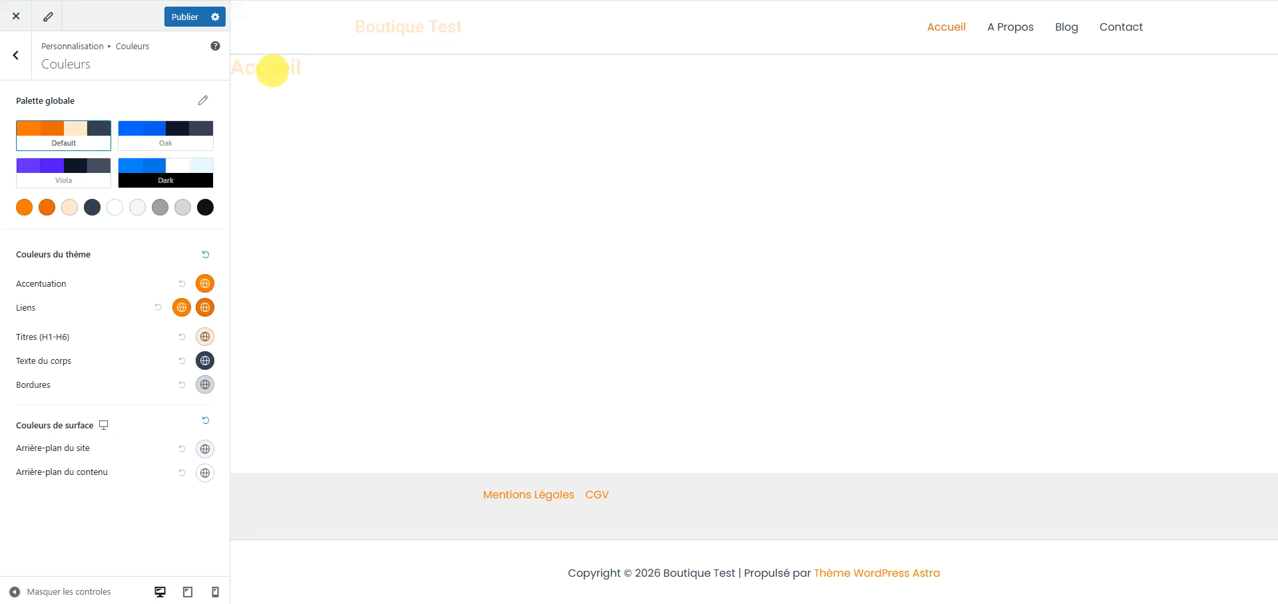
{"action": "left_click", "coordinate": [181, 18]}
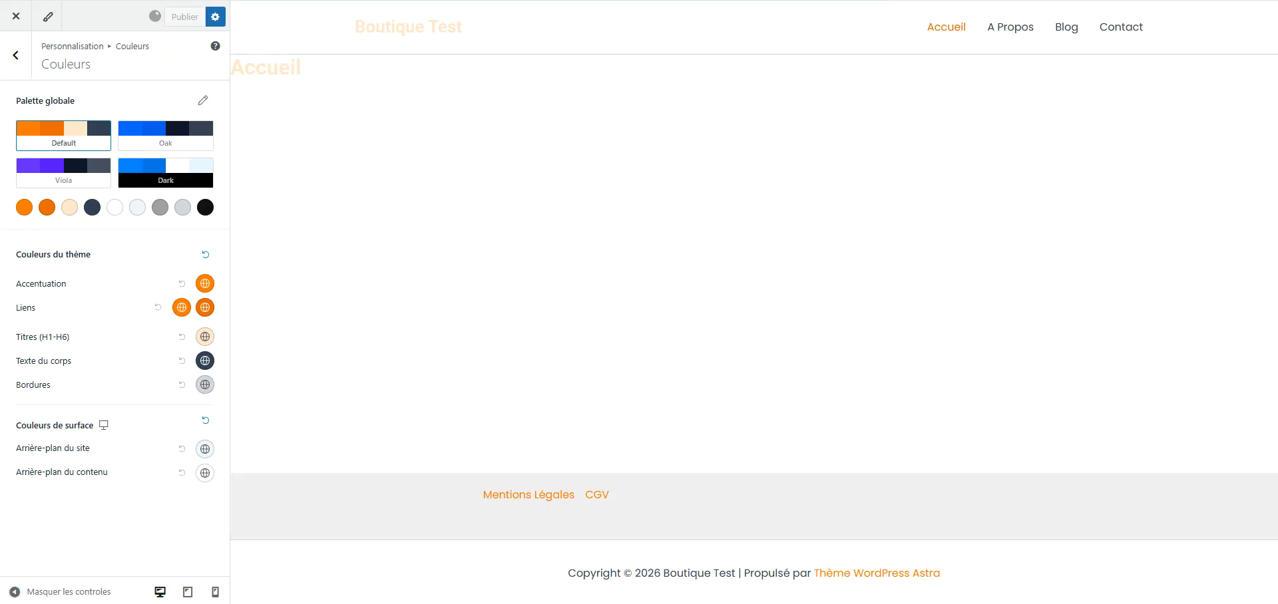
Step: Open the header's site title and logo settings and clear the site title
{"action": "left_click", "coordinate": [16, 55]}
{"action": "left_click", "coordinate": [15, 56]}
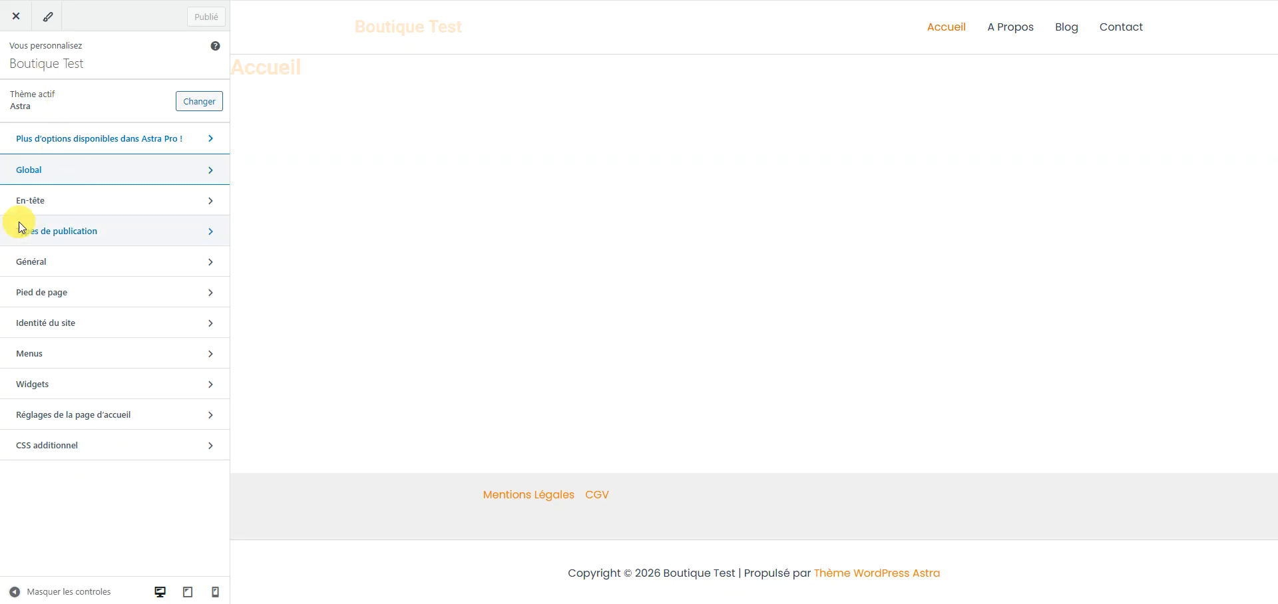
{"action": "left_click", "coordinate": [71, 207]}
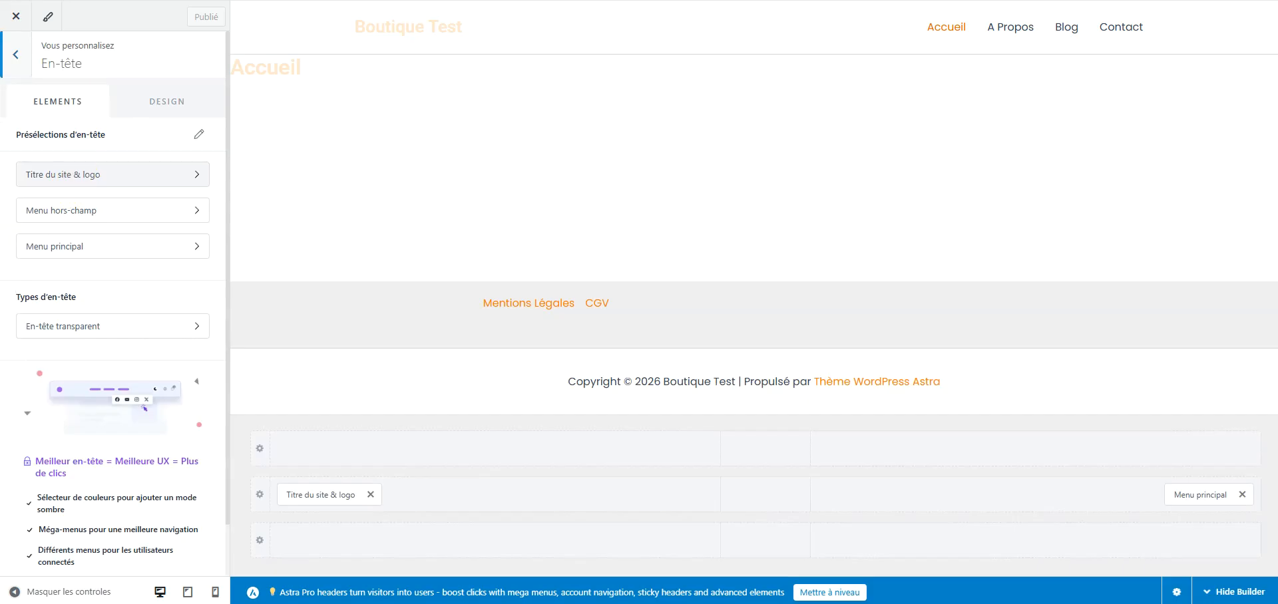
{"action": "left_click", "coordinate": [100, 174]}
{"action": "left_click", "coordinate": [57, 342]}
{"action": "key", "text": "ctrl+a"}
{"action": "key", "text": "BackSpace"}
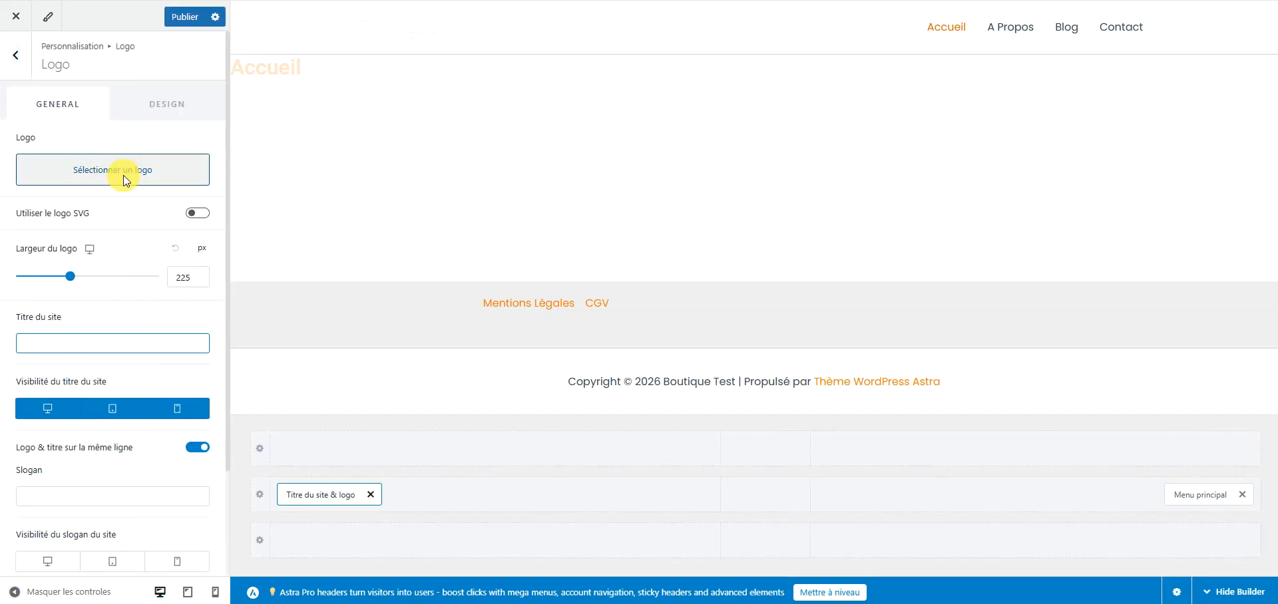
Step: Set the header logo to the TrailPack image cropped-1-removebg-preview.png from the media library, cropping it with the full frame
{"action": "left_click", "coordinate": [132, 180]}
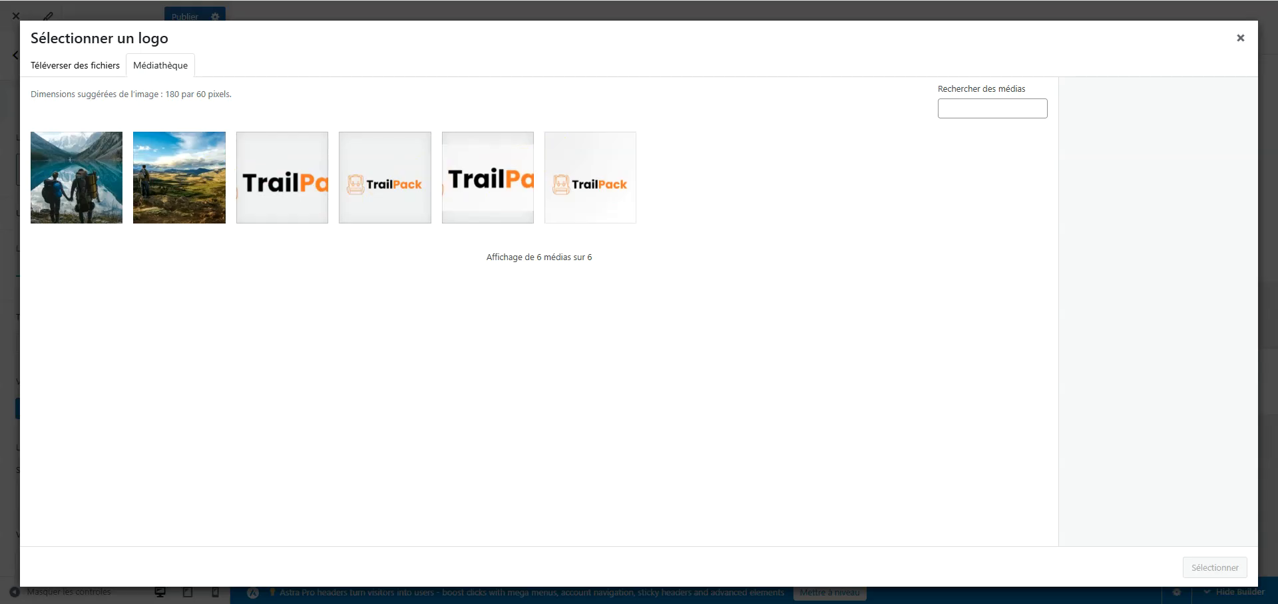
{"action": "left_click", "coordinate": [282, 177]}
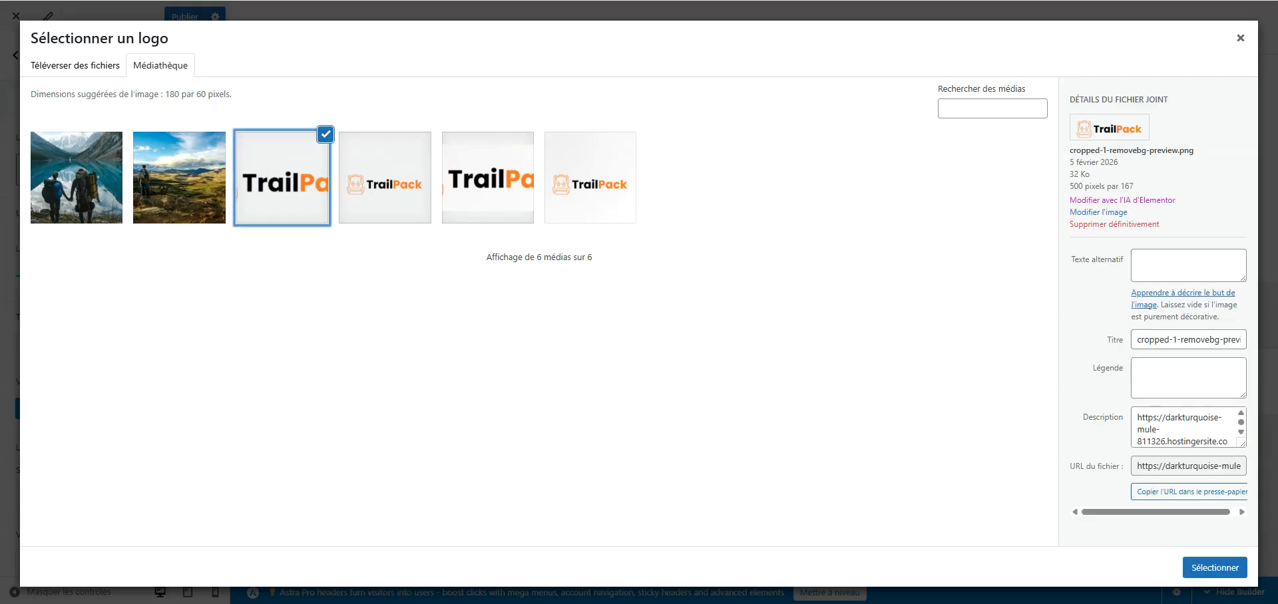
{"action": "left_click", "coordinate": [1211, 566]}
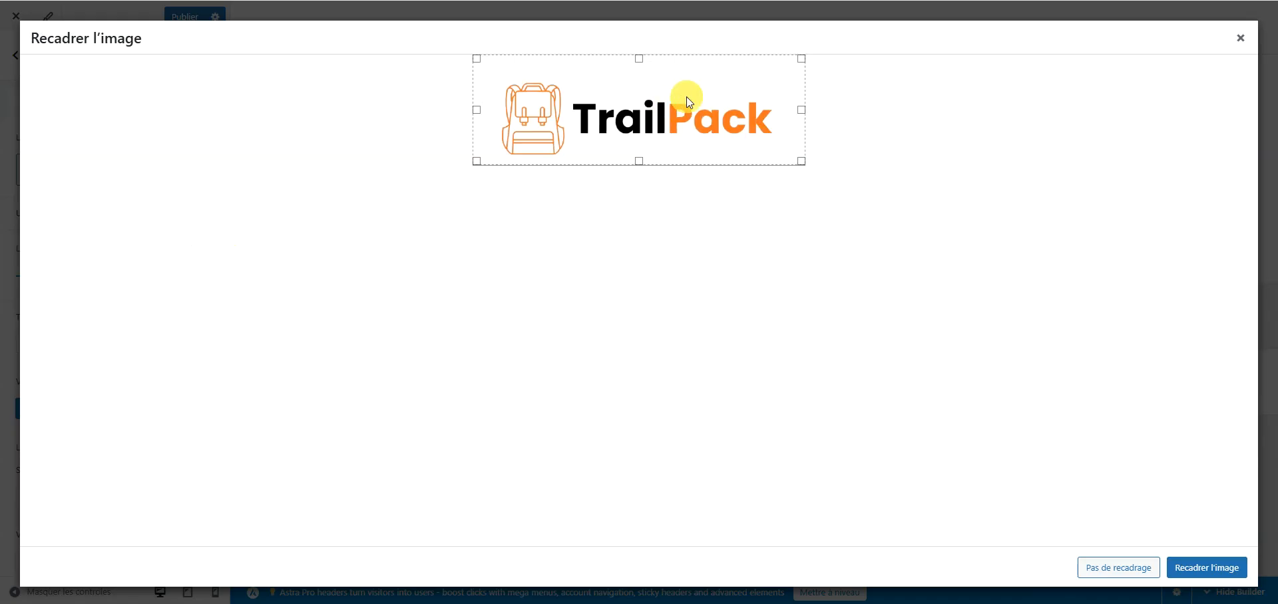
{"action": "left_click", "coordinate": [1192, 567]}
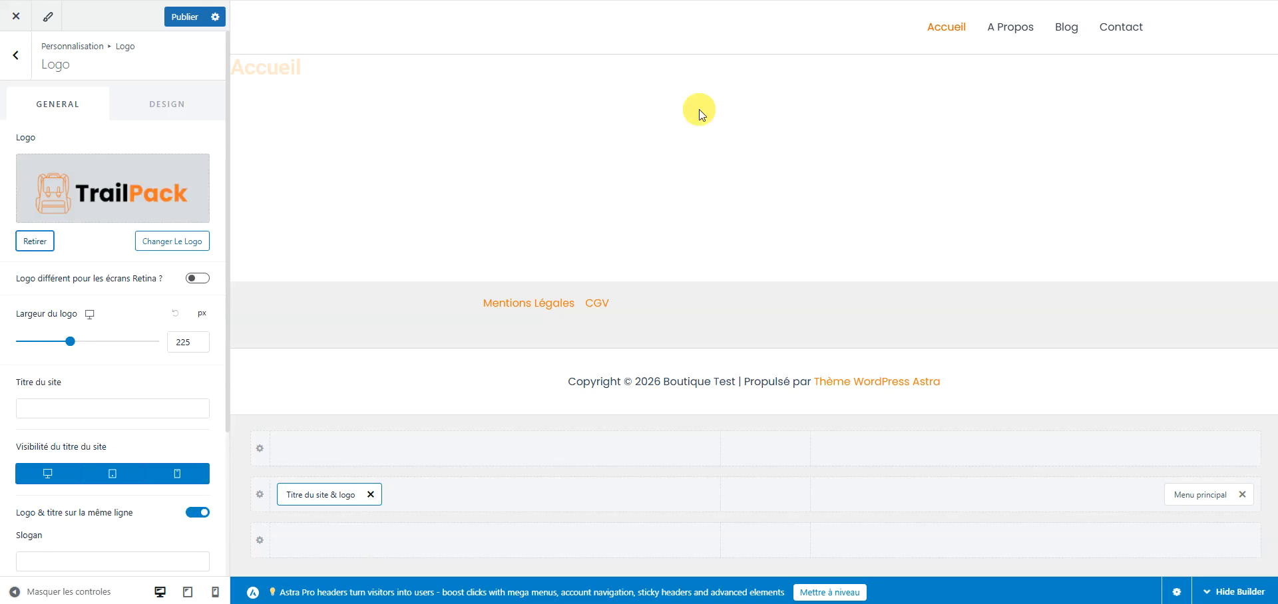
Step: Set the logo's width to 230 px, publish the header changes and leave the customizer
{"action": "left_click_drag", "start_coordinate": [69, 342], "coordinate": [153, 341]}
{"action": "left_click", "coordinate": [176, 342]}
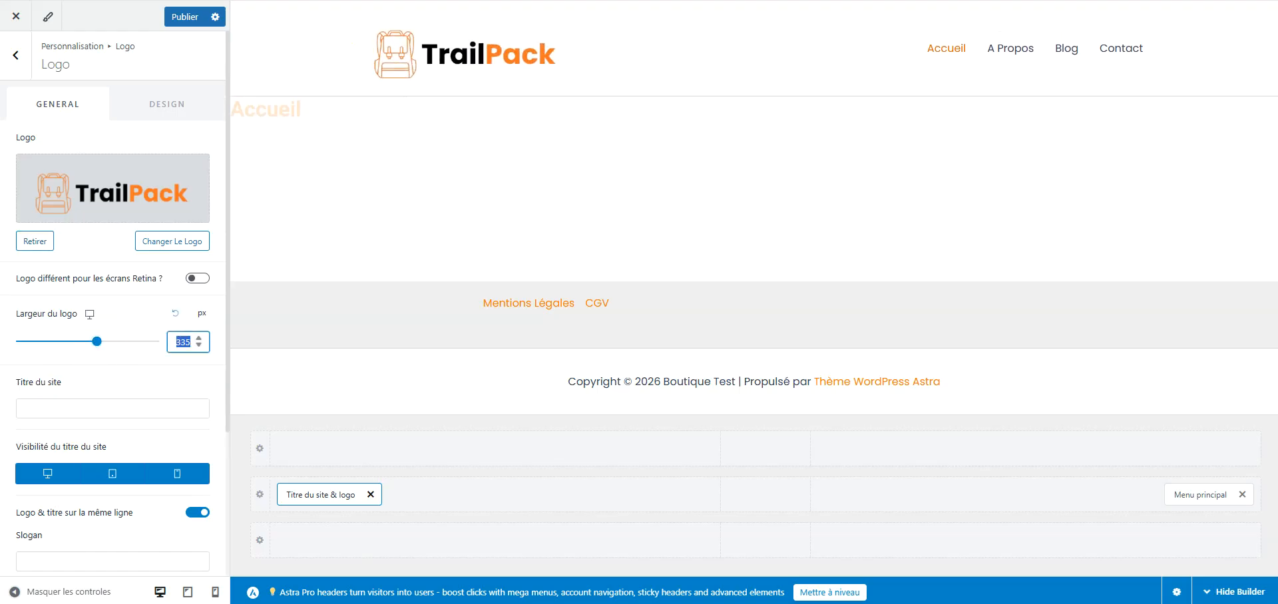
{"action": "type", "text": "230"}
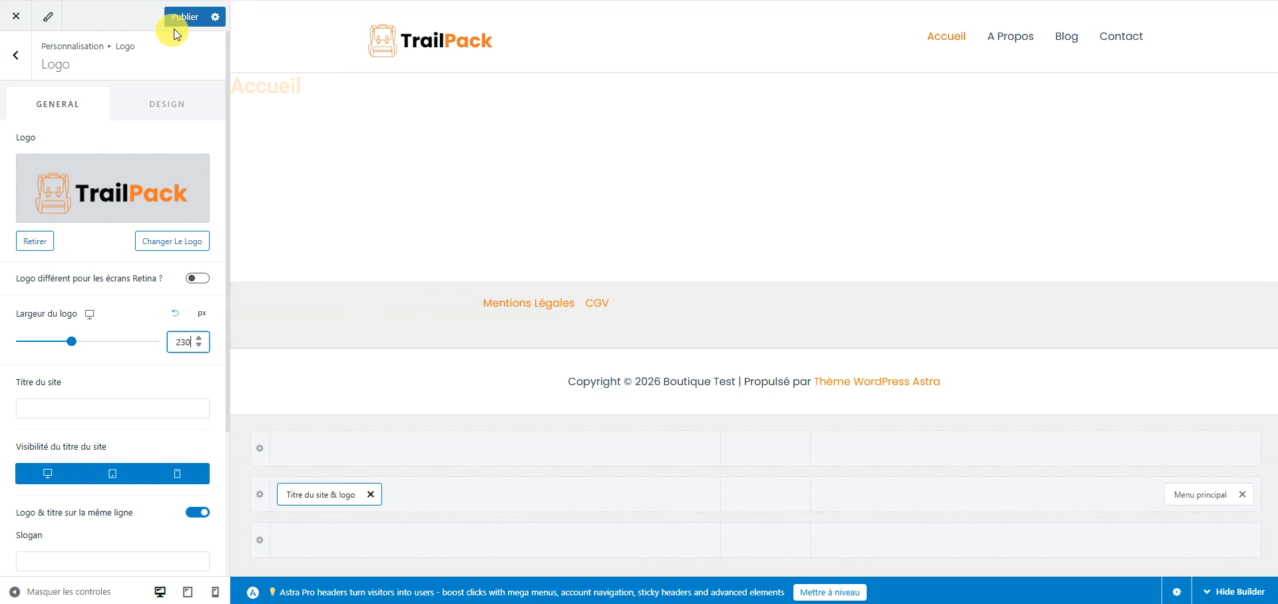
{"action": "left_click", "coordinate": [16, 16]}
Step: Go to the site's page list in the dashboard and open the Accueil page in the Elementor editor
{"action": "mouse_move", "coordinate": [11, 11]}
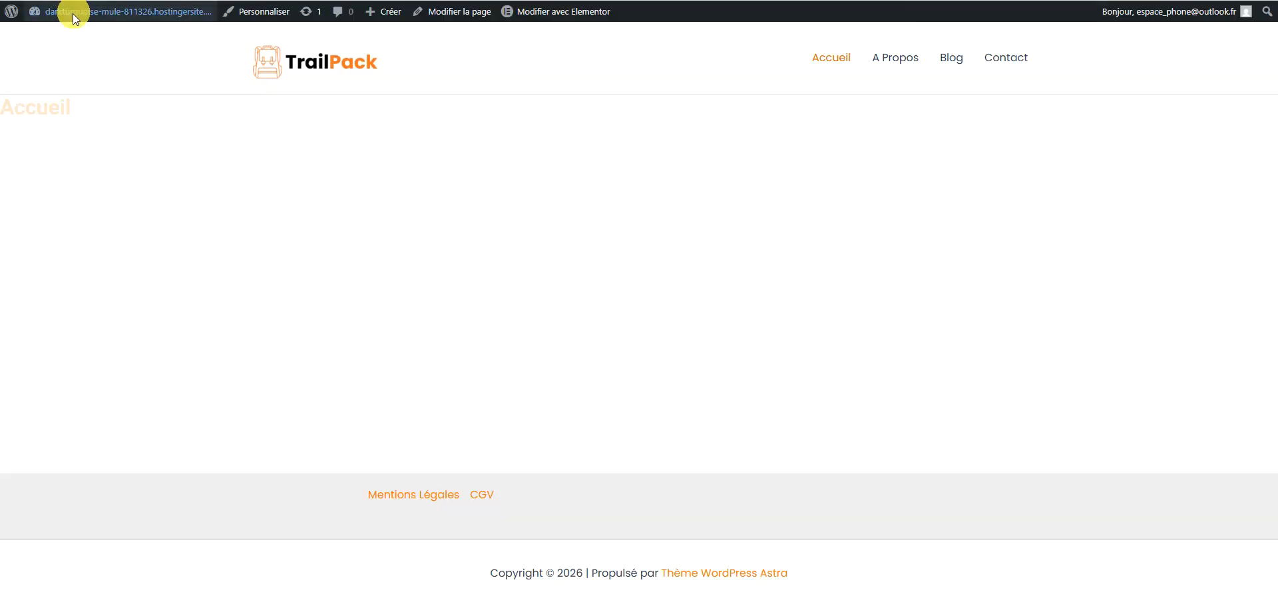
{"action": "left_click", "coordinate": [71, 9]}
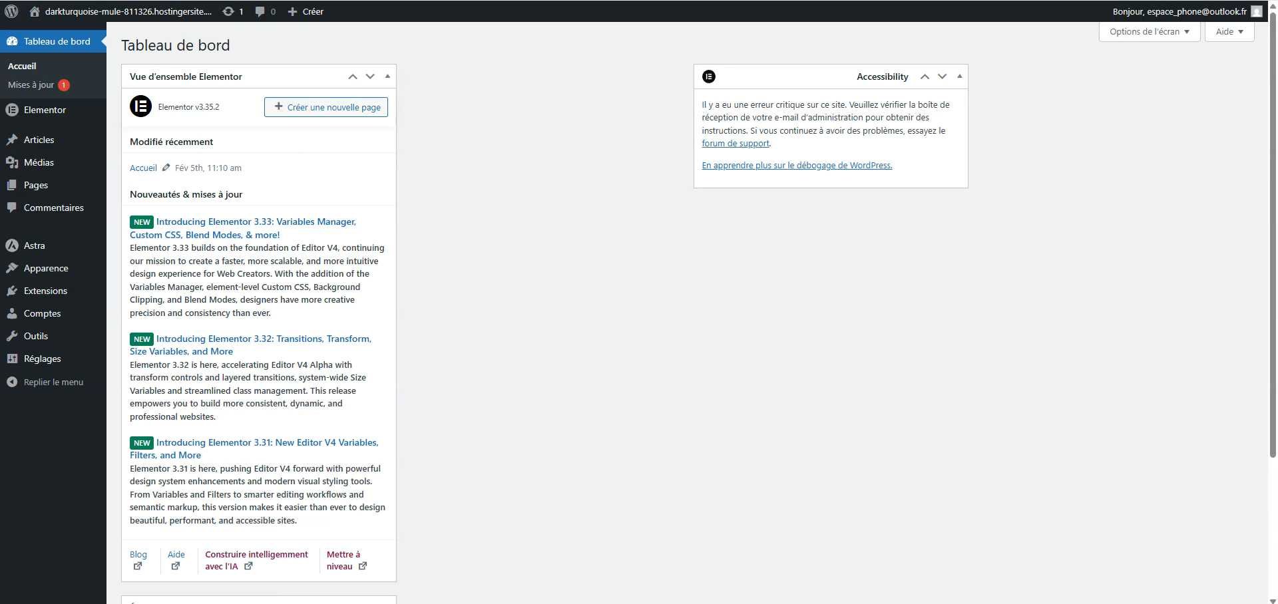
{"action": "left_click", "coordinate": [36, 186]}
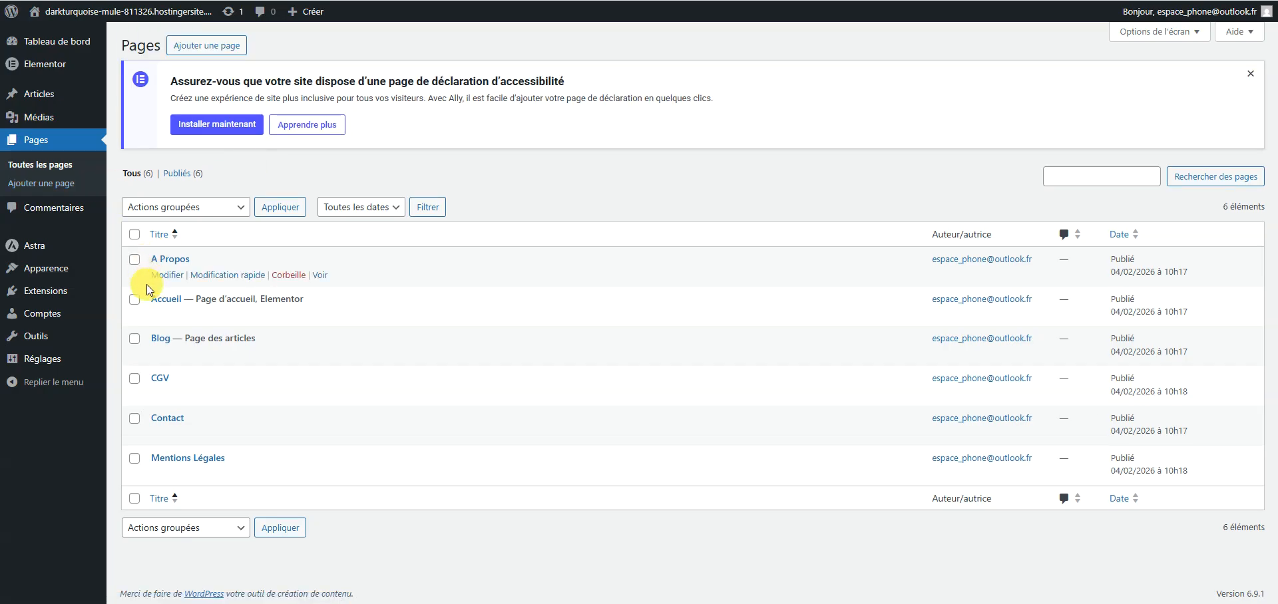
{"action": "left_click", "coordinate": [155, 315]}
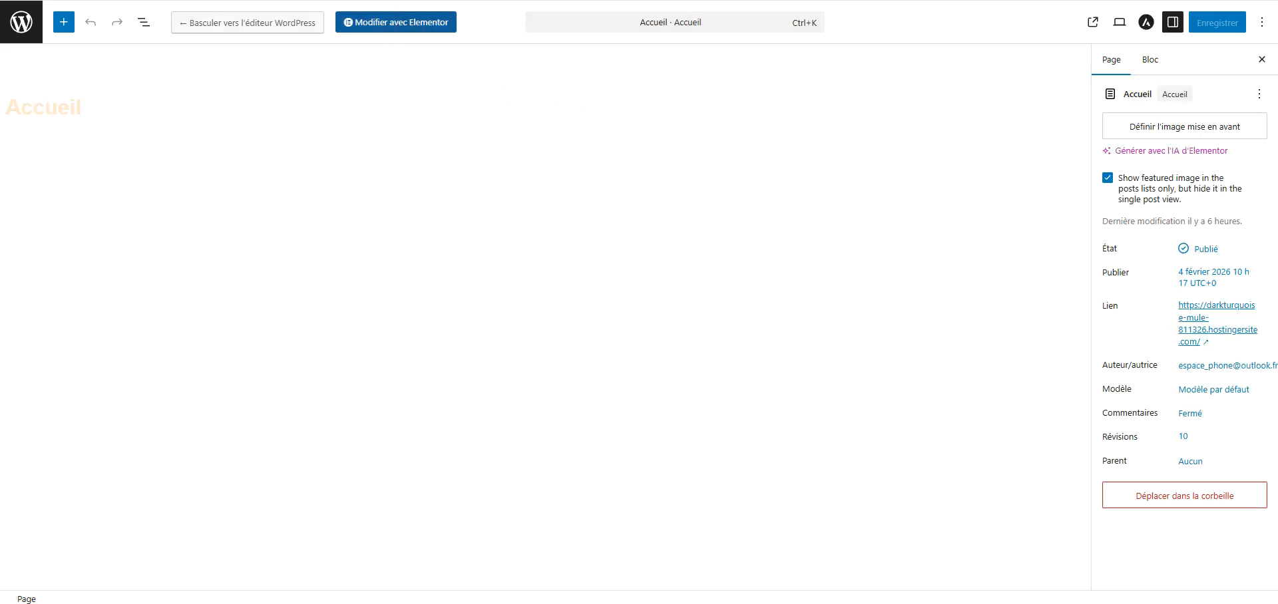
{"action": "left_click", "coordinate": [402, 23]}
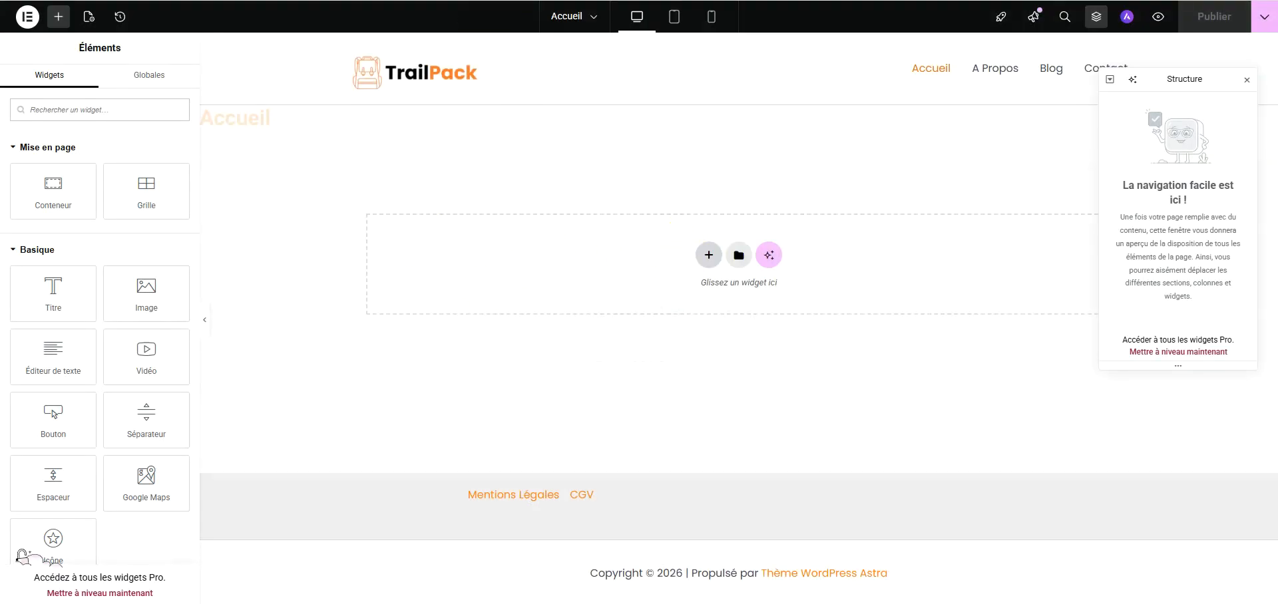
Step: Add a flexbox container with two equal columns to the Accueil page
{"action": "left_click", "coordinate": [708, 255]}
{"action": "left_click", "coordinate": [706, 299]}
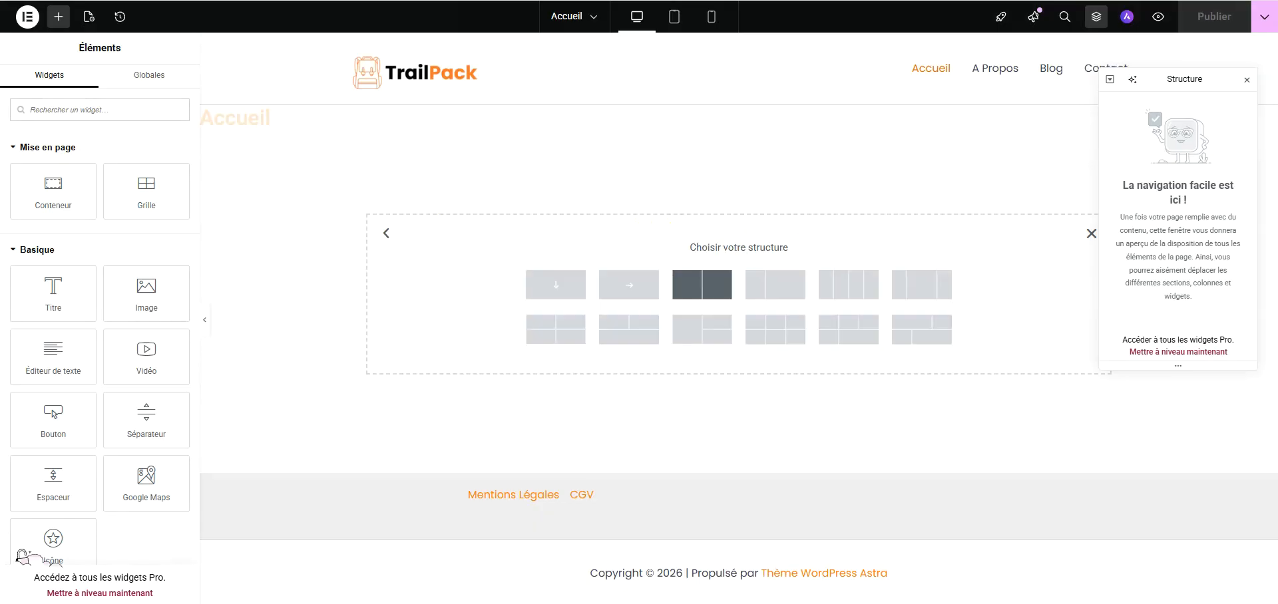
{"action": "left_click", "coordinate": [702, 284]}
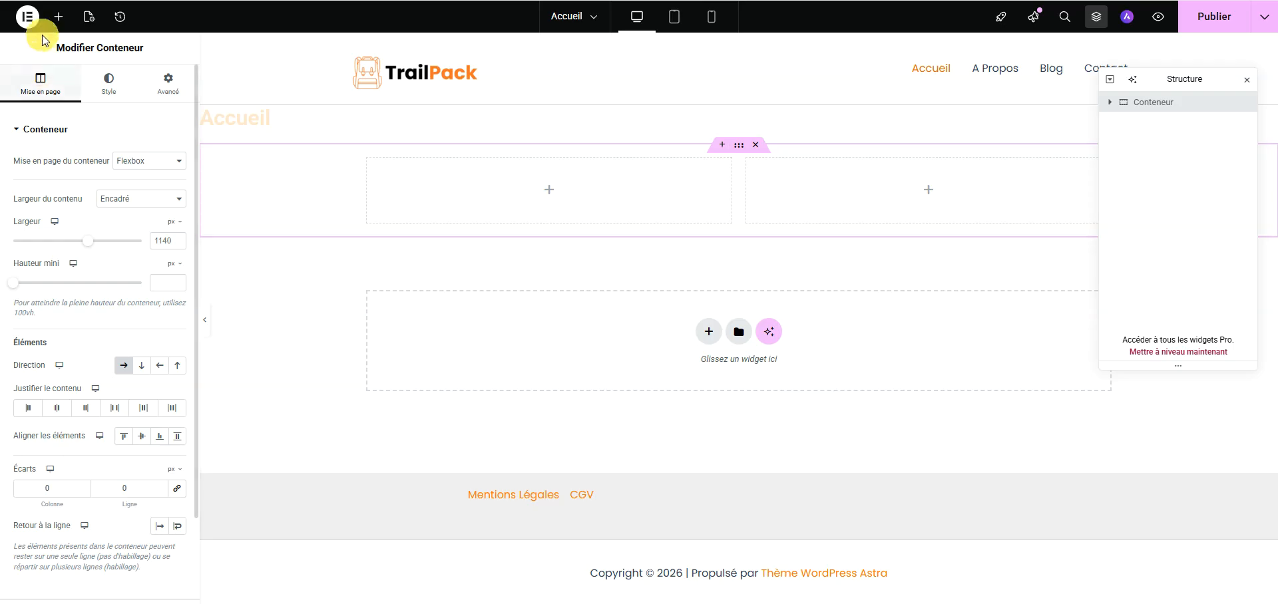
Step: Place a Titre, an Éditeur de texte and a Bouton widget one below the other in the container's first column
{"action": "left_click", "coordinate": [58, 16]}
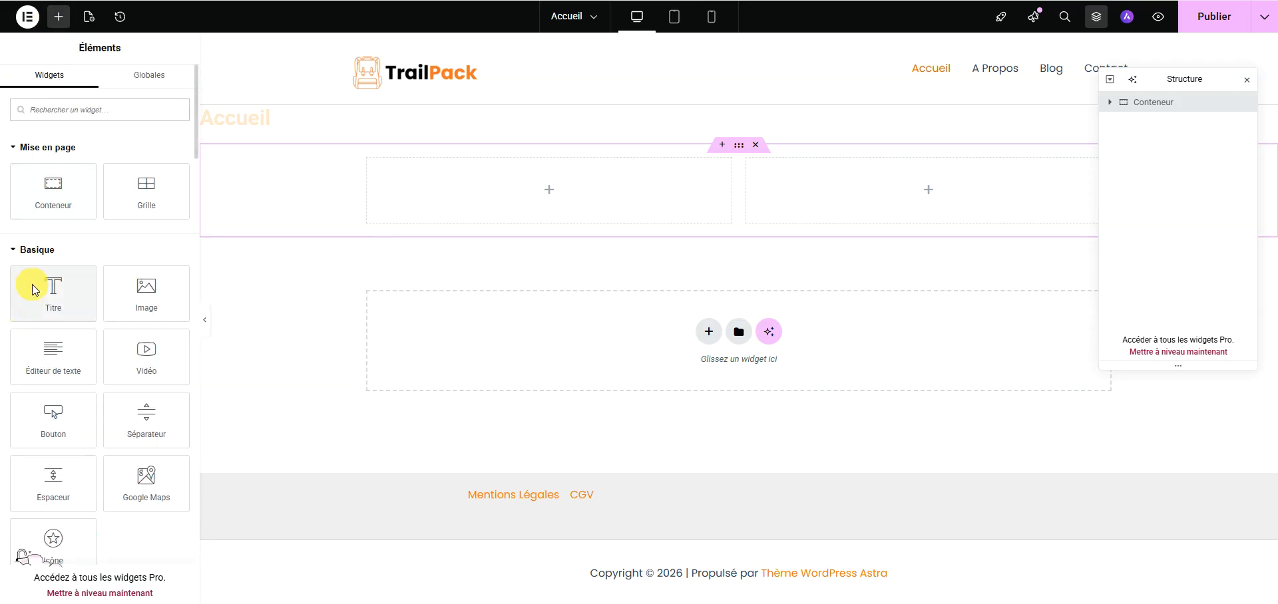
{"action": "left_click_drag", "start_coordinate": [53, 292], "coordinate": [441, 171]}
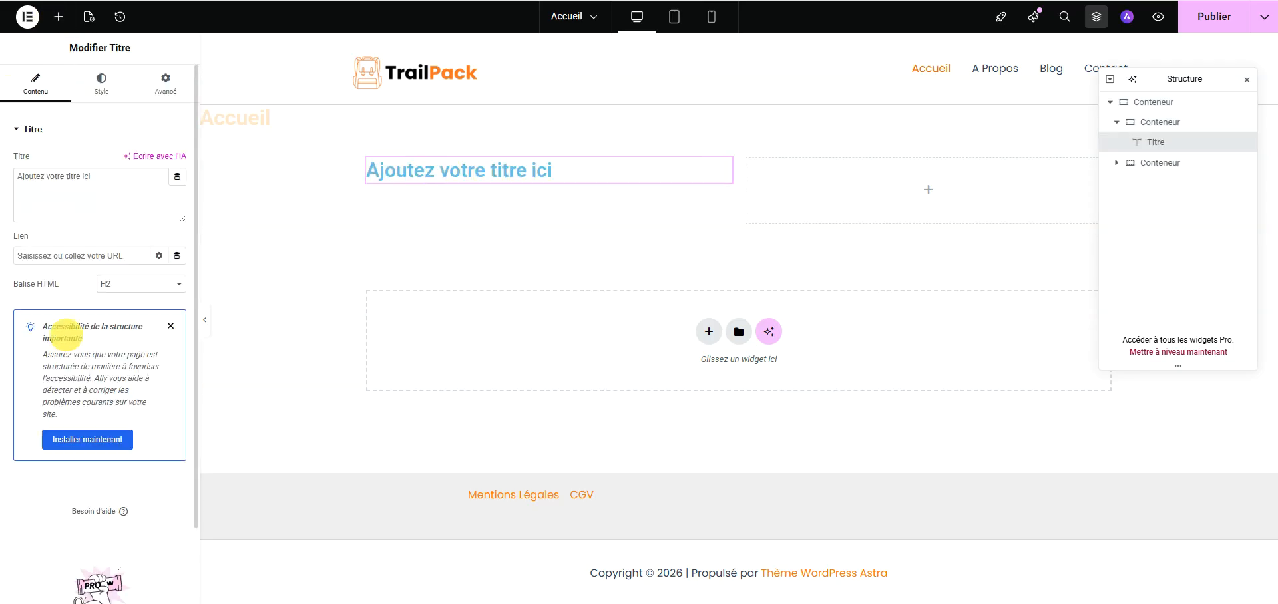
{"action": "left_click", "coordinate": [58, 16]}
{"action": "left_click_drag", "start_coordinate": [62, 346], "coordinate": [476, 179]}
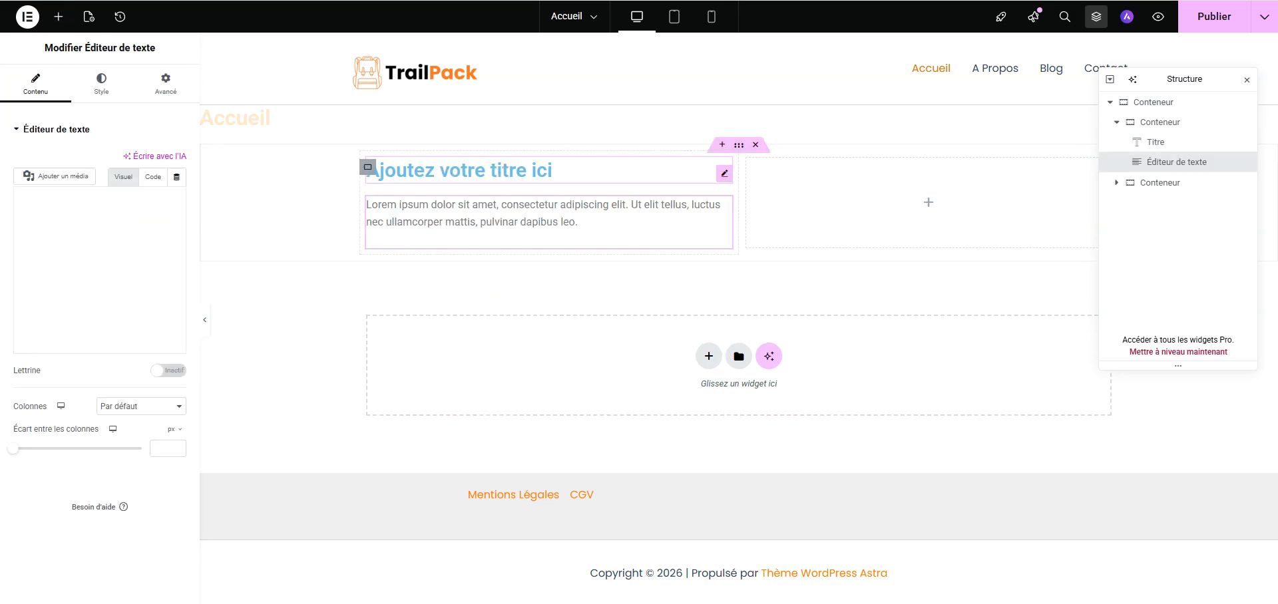
{"action": "left_click", "coordinate": [56, 15]}
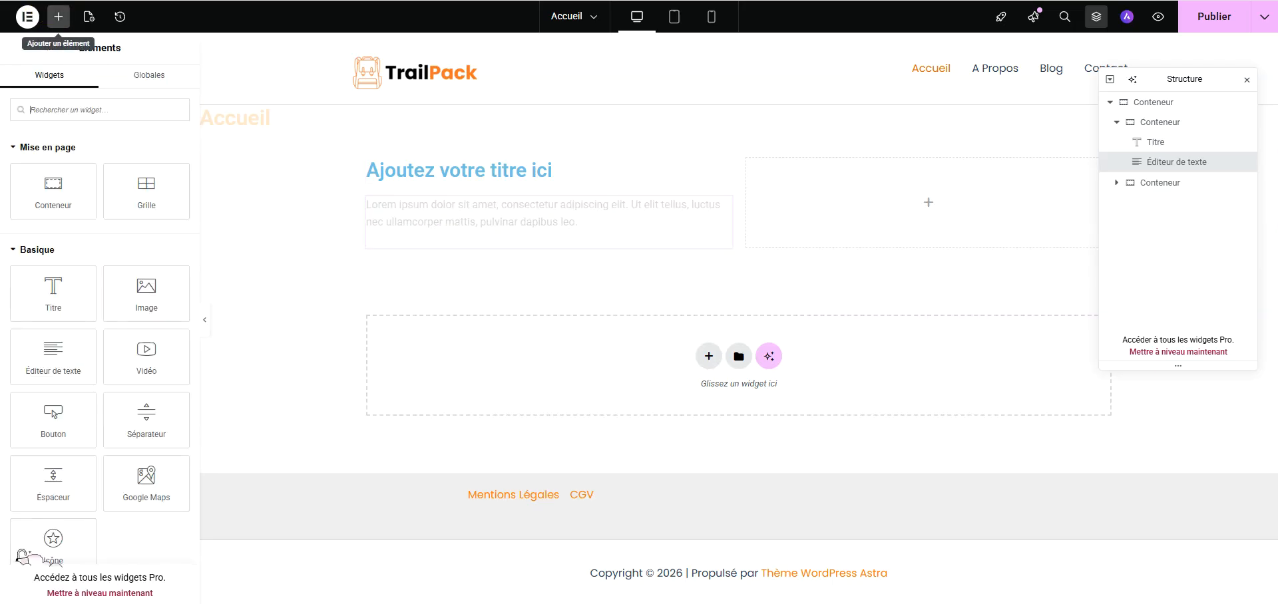
{"action": "left_click_drag", "start_coordinate": [40, 418], "coordinate": [485, 223]}
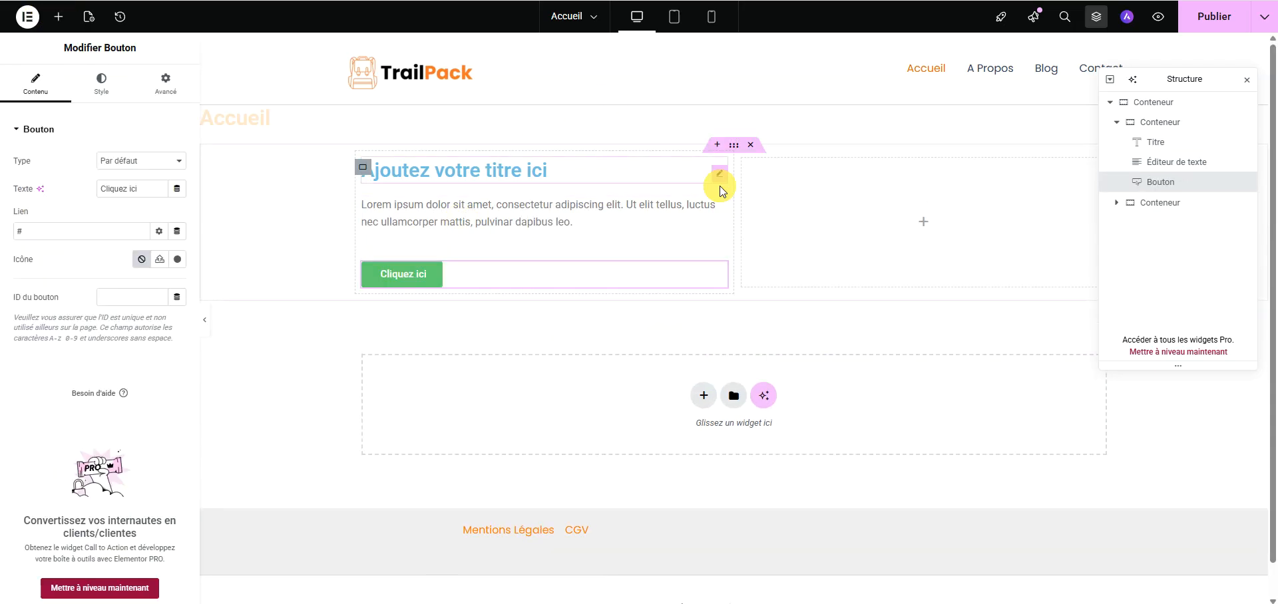
Step: Set the outer container's minimum height to 750 px and centre the first column's content vertically
{"action": "left_click", "coordinate": [734, 145]}
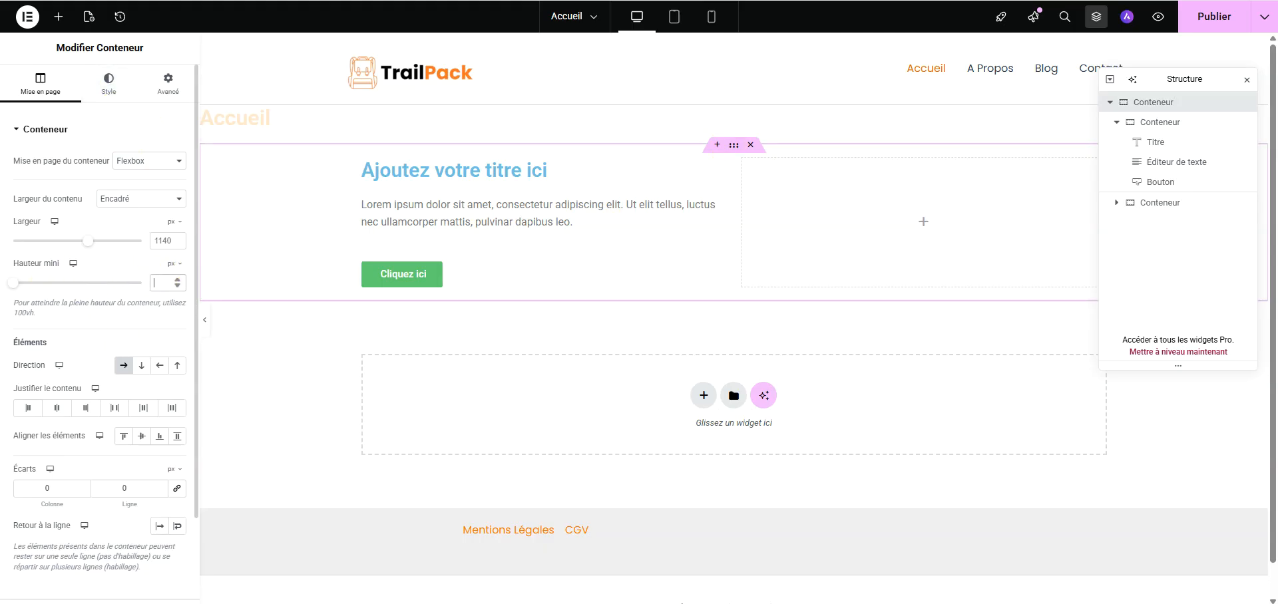
{"action": "left_click", "coordinate": [163, 282]}
{"action": "type", "text": "750"}
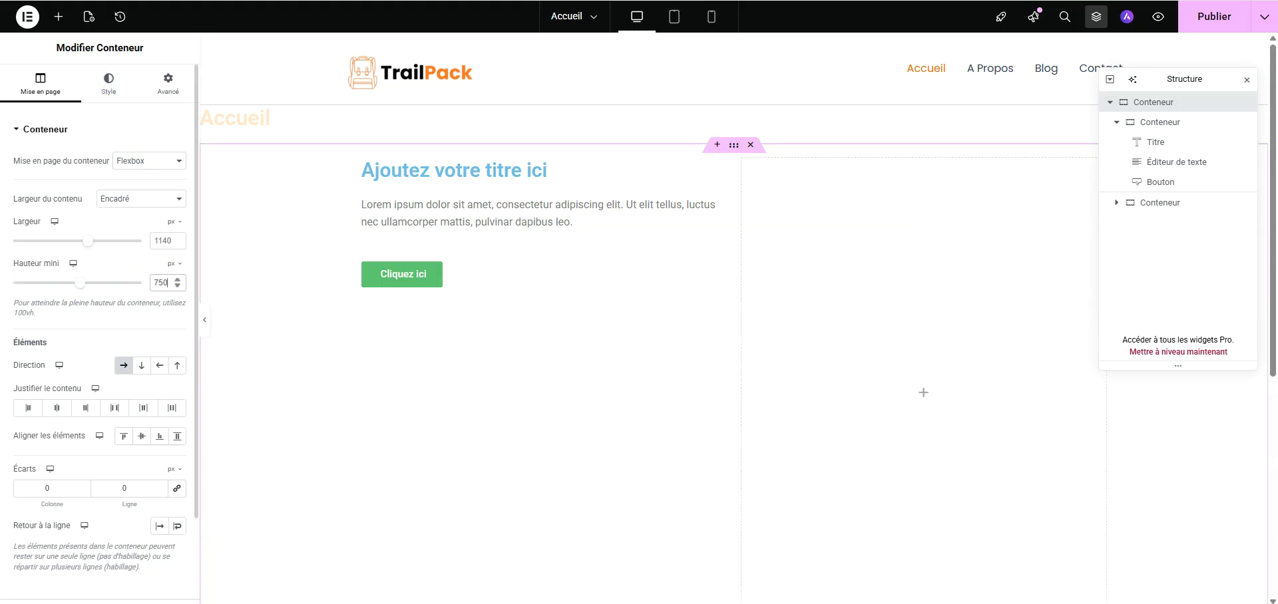
{"action": "scroll", "coordinate": [666, 468], "scroll_direction": "down", "scroll_amount": 3}
{"action": "scroll", "coordinate": [661, 464], "scroll_direction": "up", "scroll_amount": 3}
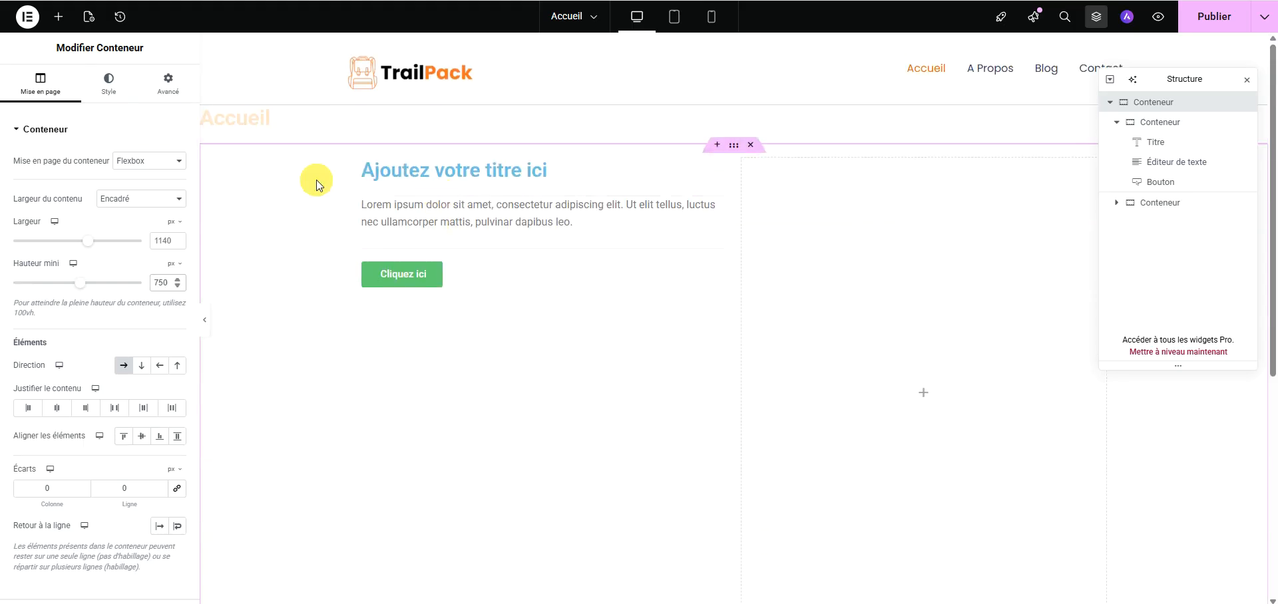
{"action": "left_click", "coordinate": [363, 167]}
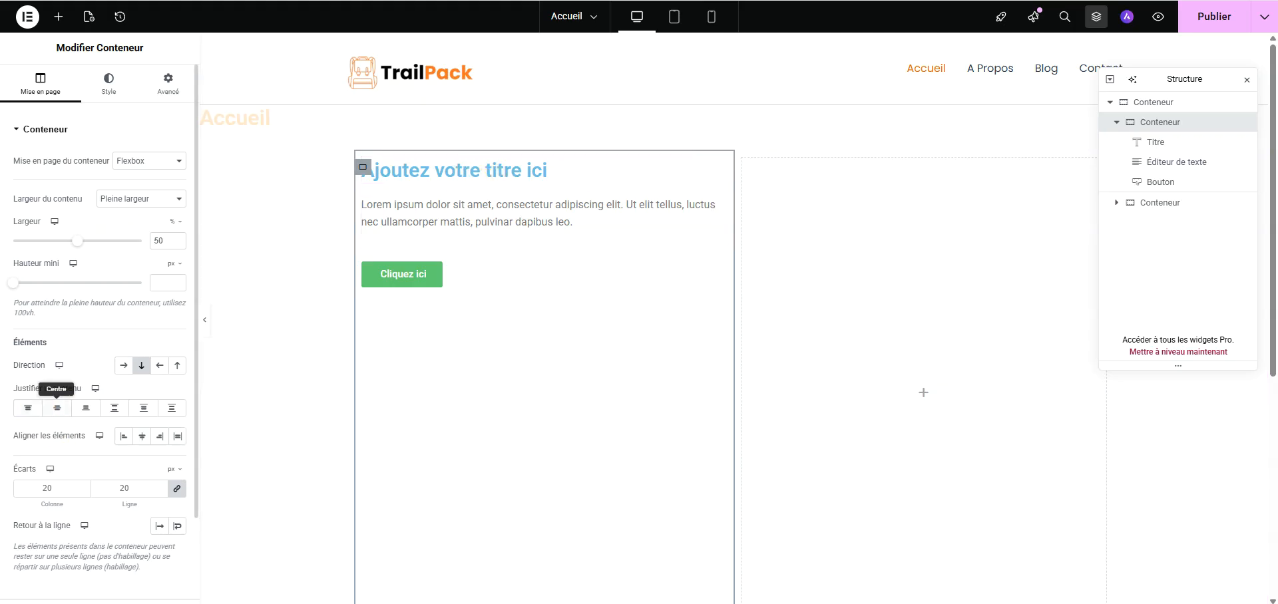
{"action": "left_click", "coordinate": [57, 408]}
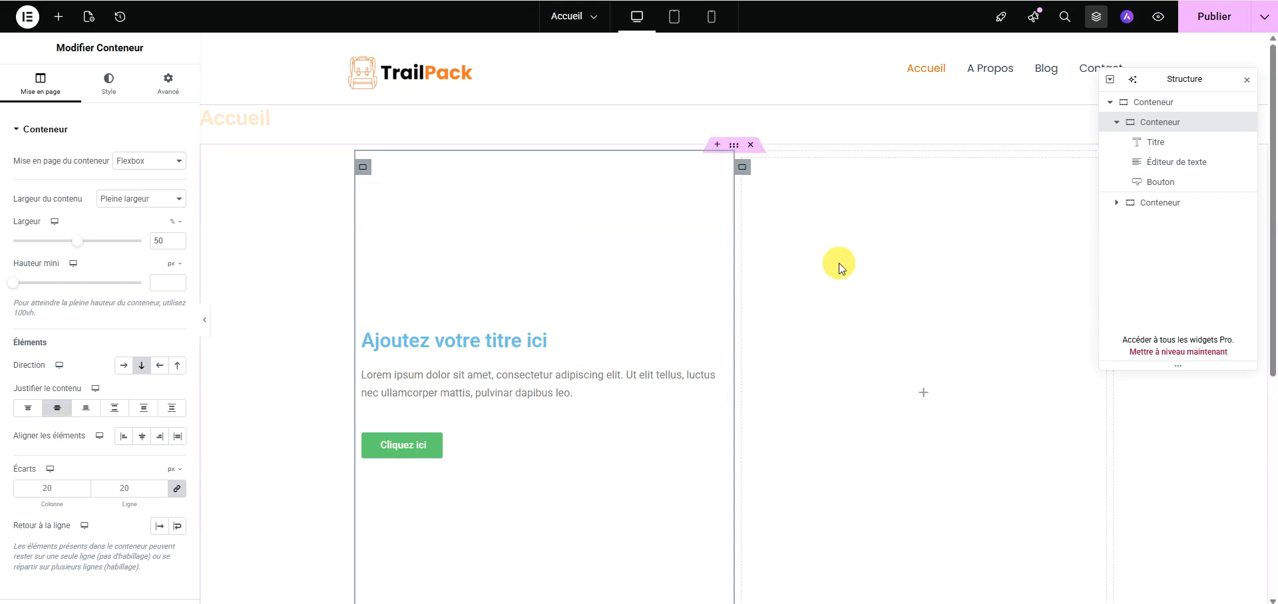
Step: Replace the heading widget's text with "Le sac à dos pensé pour aller plus loin", copied from the Notepad text
{"action": "left_click", "coordinate": [473, 347]}
{"action": "key", "text": "alt+Tab"}
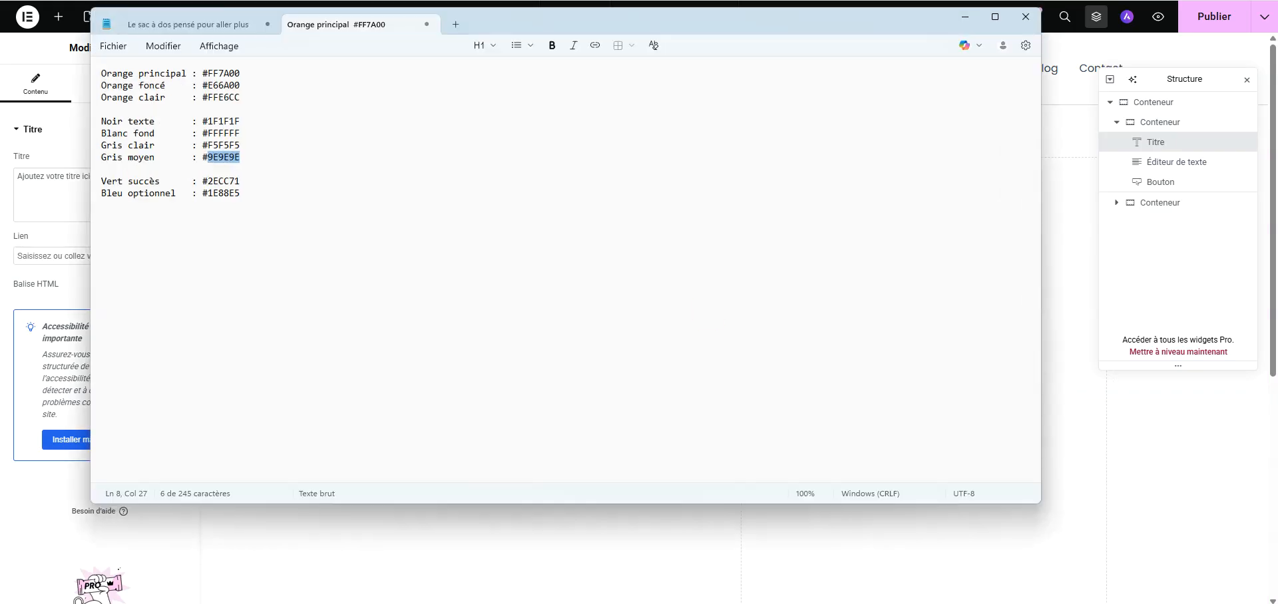
{"action": "left_click", "coordinate": [193, 24]}
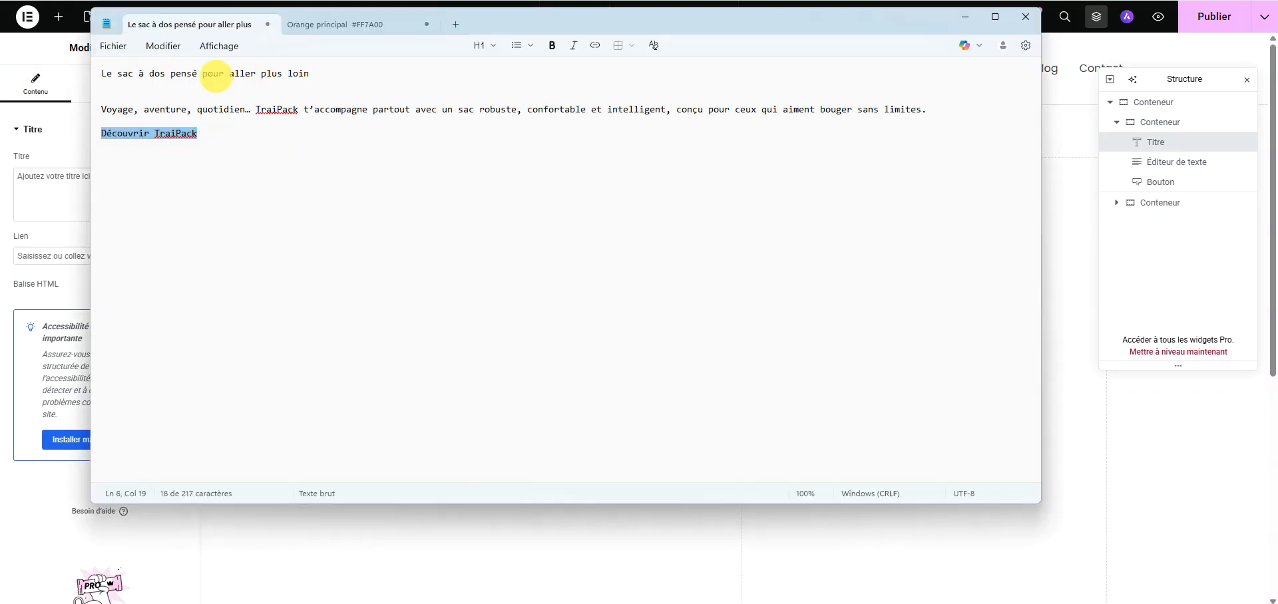
{"action": "triple_click", "coordinate": [215, 73]}
{"action": "right_click", "coordinate": [216, 74]}
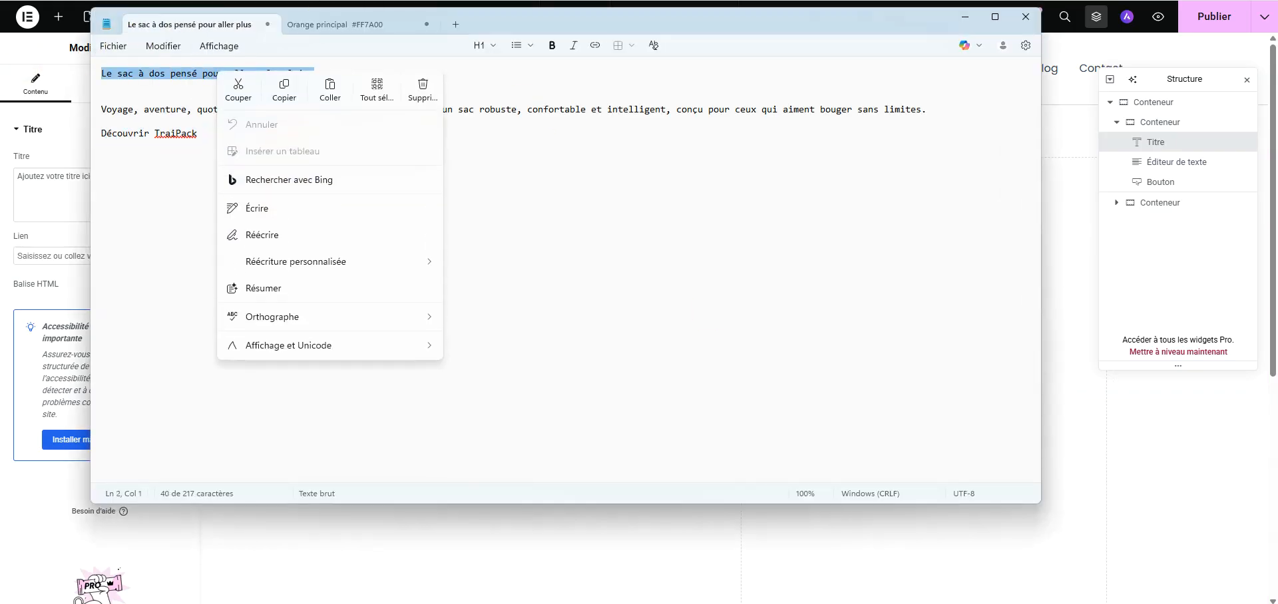
{"action": "left_click", "coordinate": [279, 98]}
{"action": "key", "text": "alt+Tab"}
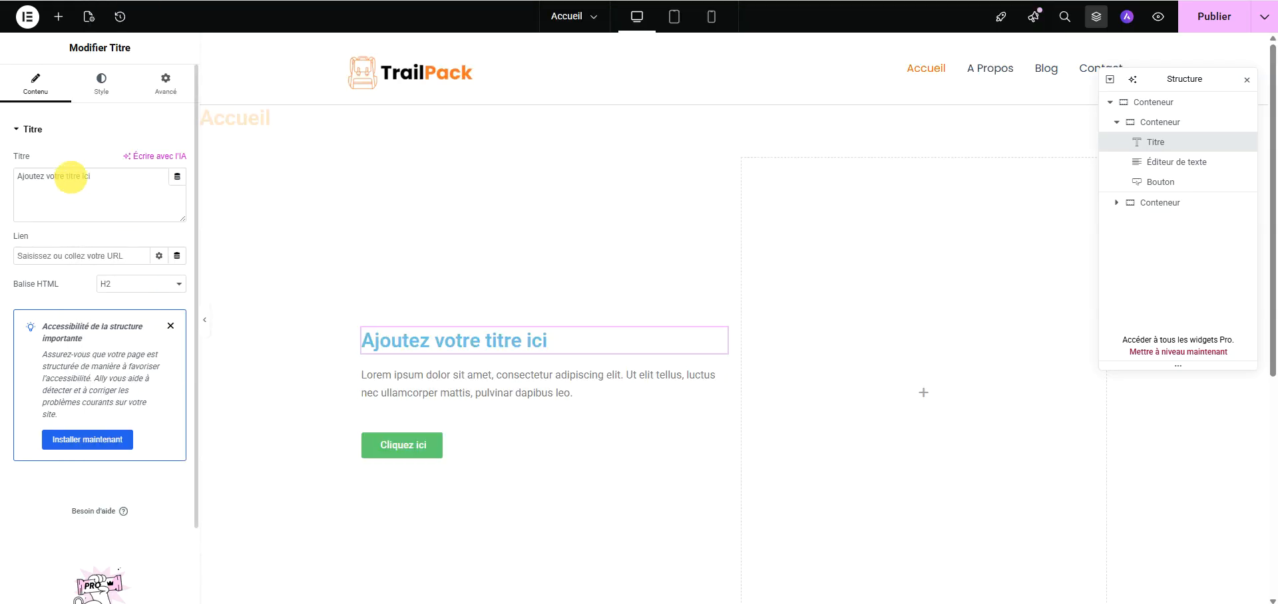
{"action": "left_click", "coordinate": [68, 181]}
{"action": "key", "text": "ctrl+a"}
{"action": "key", "text": "ctrl+v"}
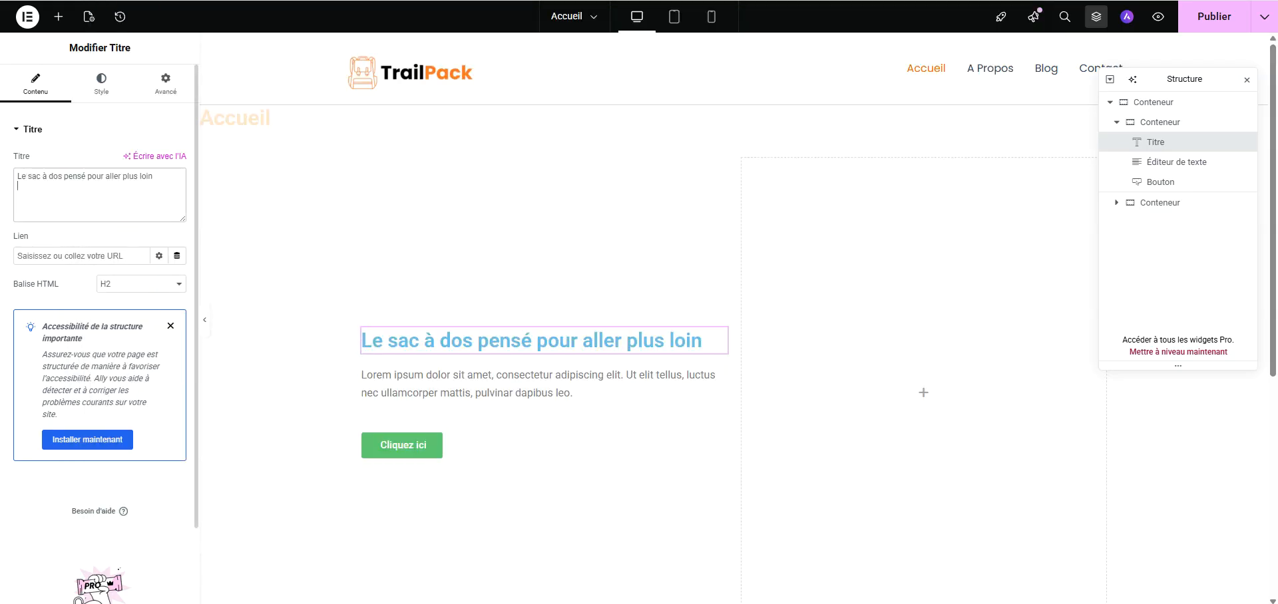
Step: Replace the text widget's placeholder with the "Voyage, aventure, quotidien…" paragraph copied from the Notepad text
{"action": "key", "text": "alt+Tab"}
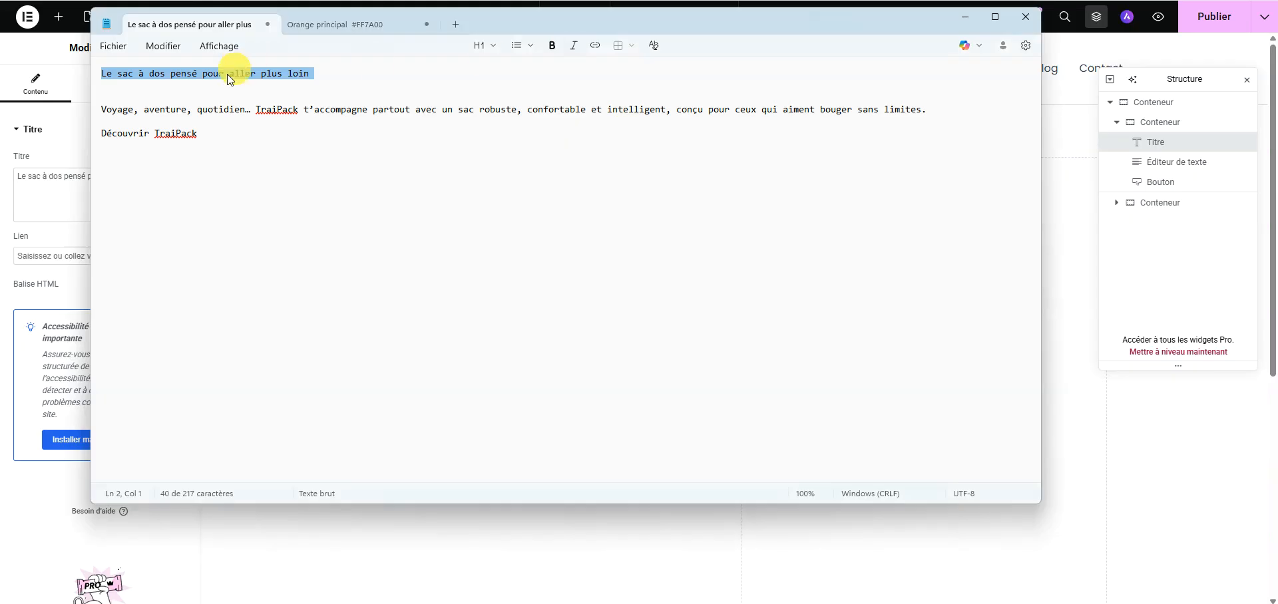
{"action": "triple_click", "coordinate": [229, 109]}
{"action": "right_click", "coordinate": [237, 105]}
{"action": "left_click", "coordinate": [321, 83]}
{"action": "key", "text": "alt+Tab"}
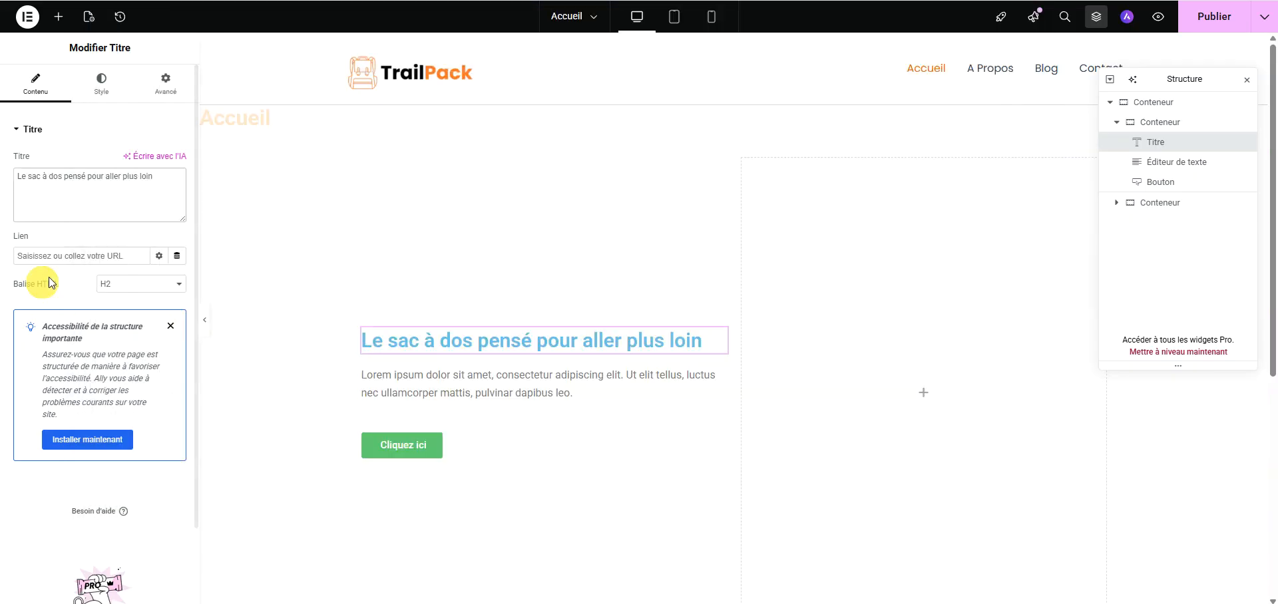
{"action": "left_click", "coordinate": [480, 376]}
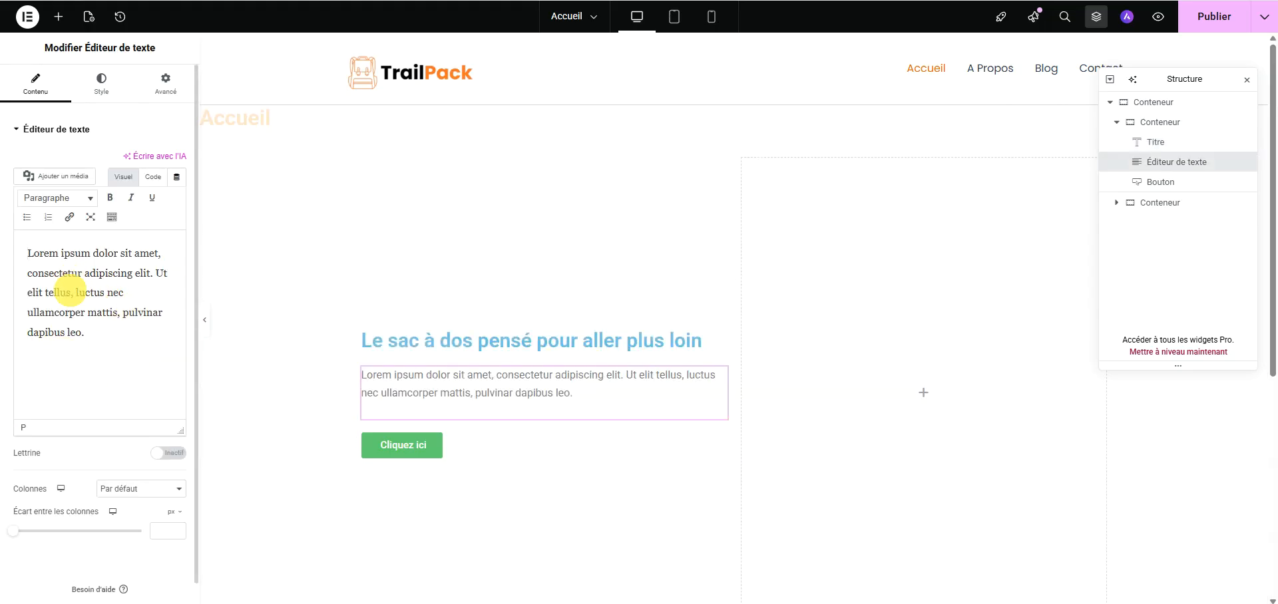
{"action": "left_click_drag", "start_coordinate": [84, 332], "coordinate": [26, 252]}
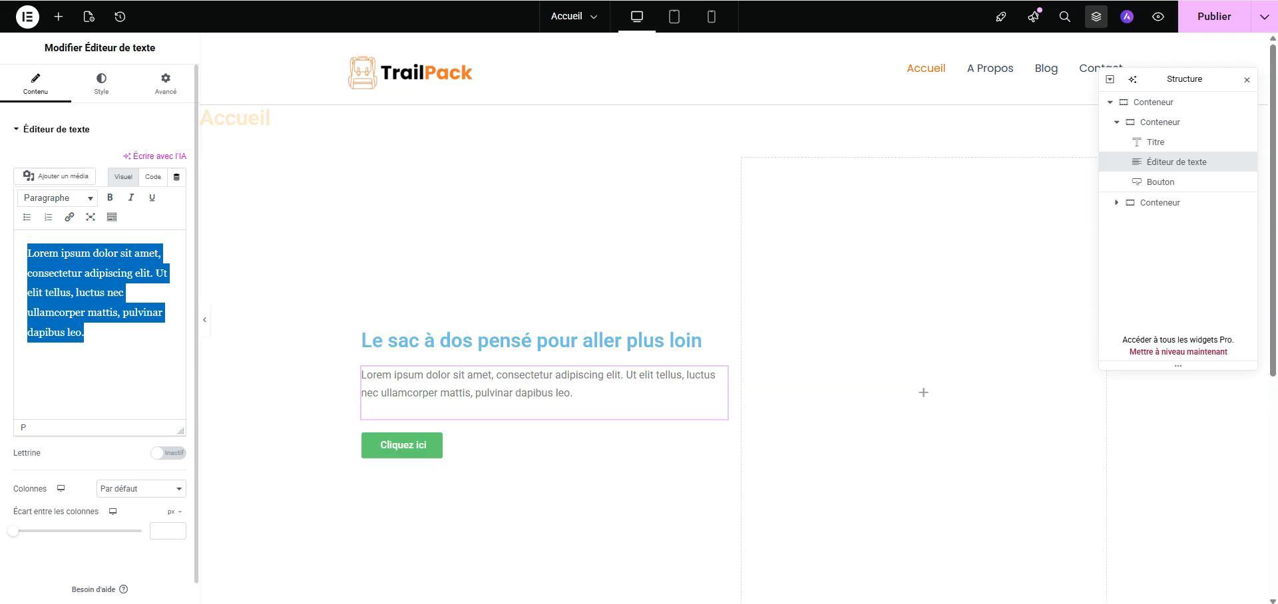
{"action": "key", "text": "BackSpace"}
{"action": "key", "text": "ctrl+v"}
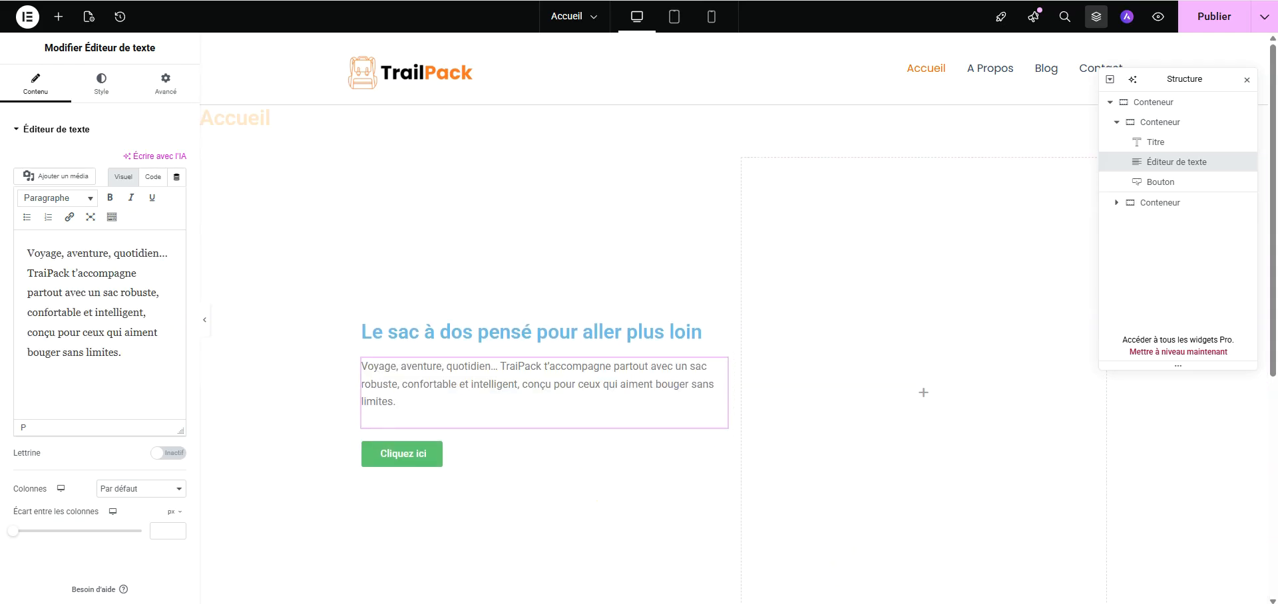
Step: Replace the button widget's text with "Découvrir TraiPack", copied from the Notepad text
{"action": "key", "text": "alt+Tab"}
{"action": "triple_click", "coordinate": [129, 134]}
{"action": "right_click", "coordinate": [142, 136]}
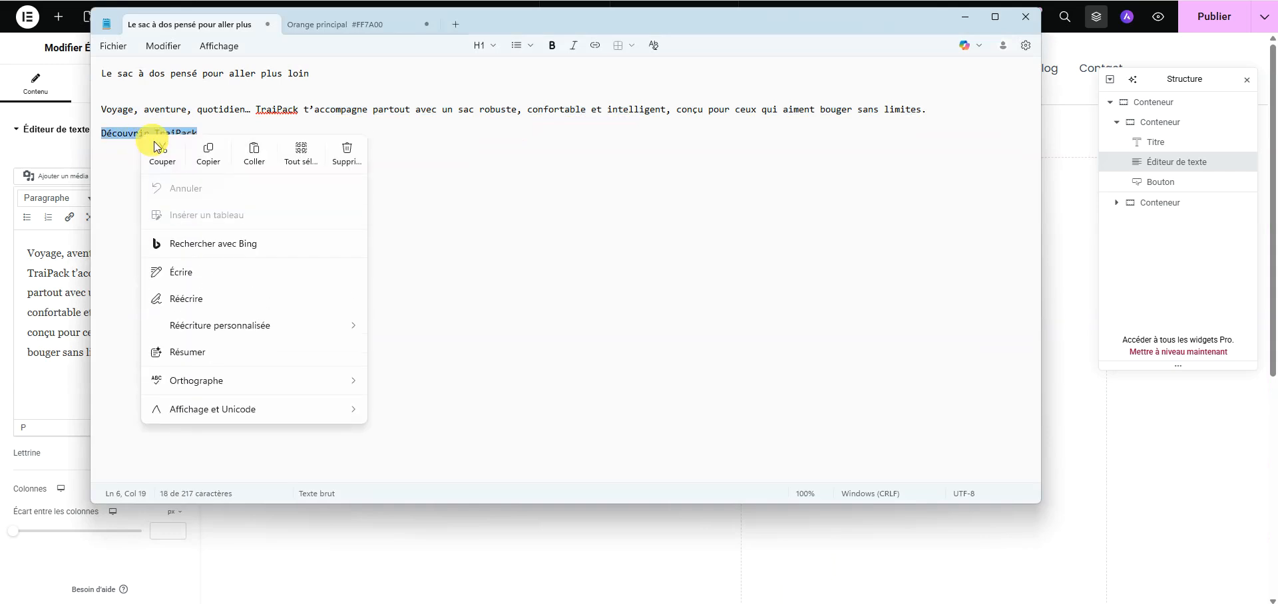
{"action": "left_click", "coordinate": [209, 153]}
{"action": "left_click", "coordinate": [964, 16]}
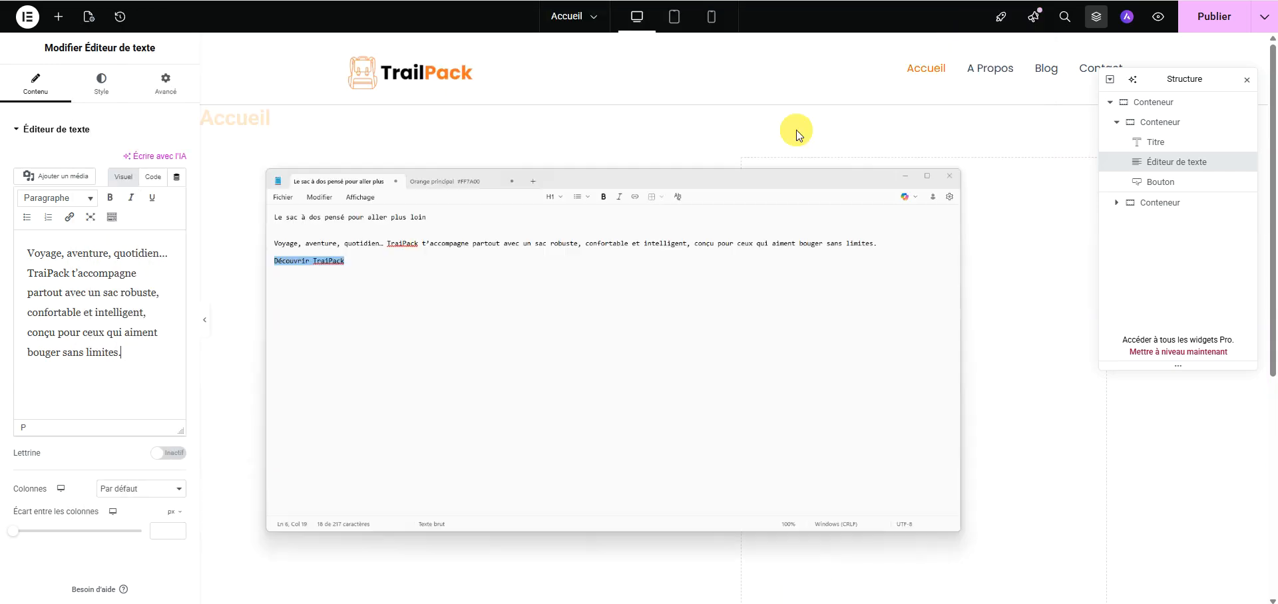
{"action": "left_click", "coordinate": [401, 452]}
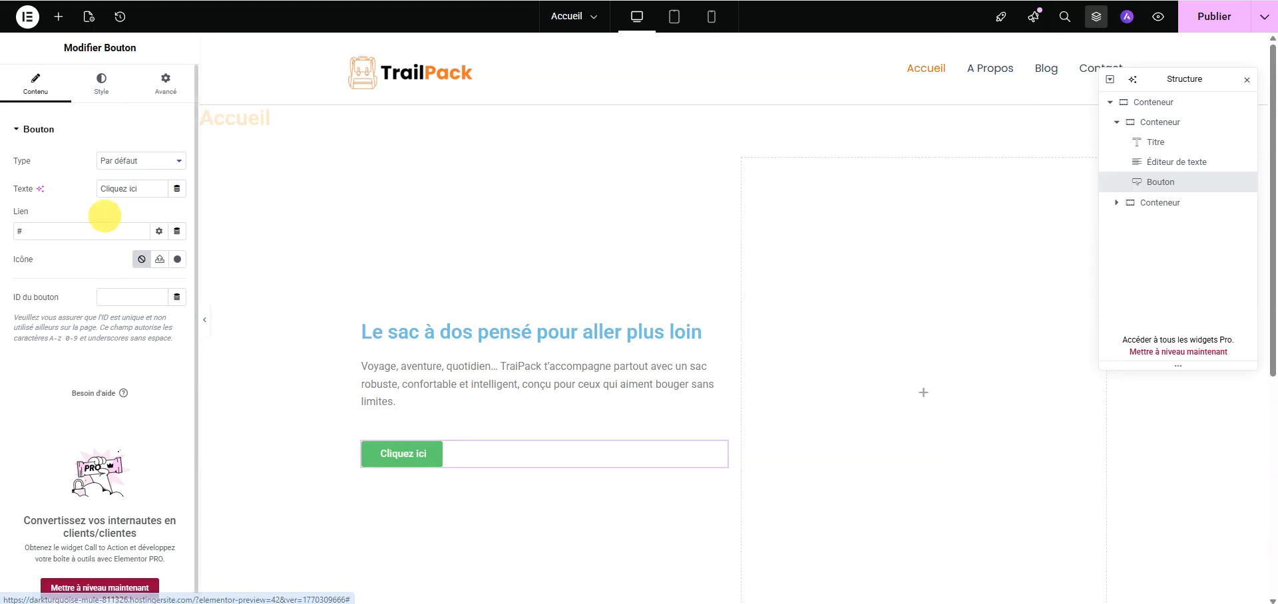
{"action": "key", "text": "BackSpace"}
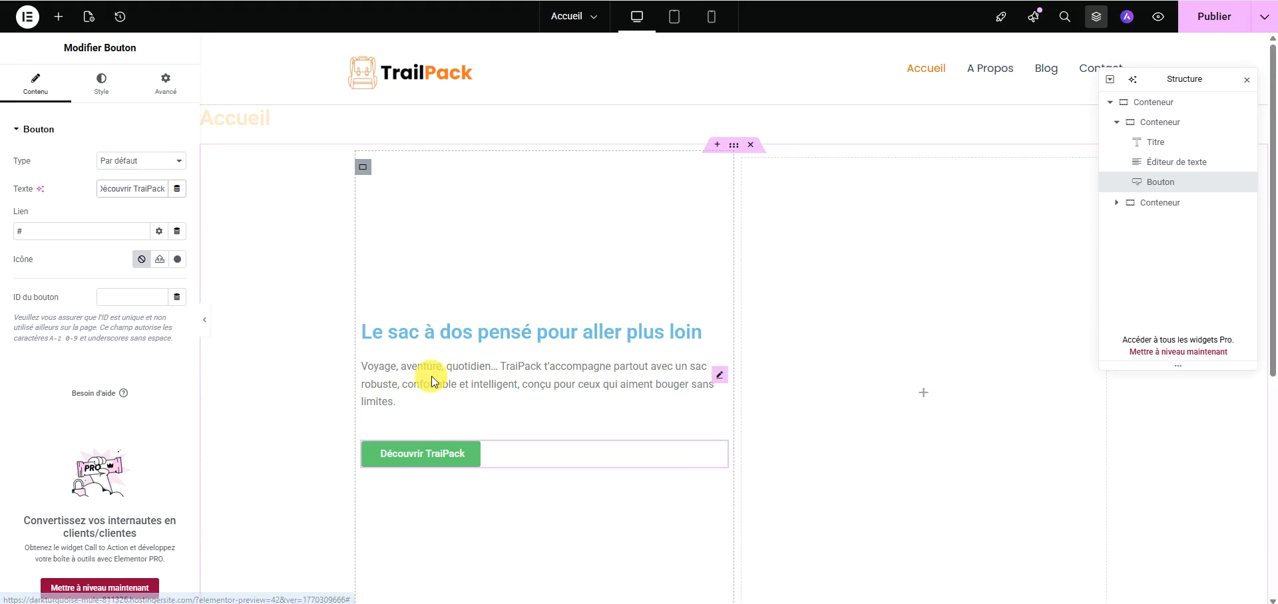
Step: Dismiss the accessibility notice in the heading widget's settings
{"action": "left_click", "coordinate": [409, 330]}
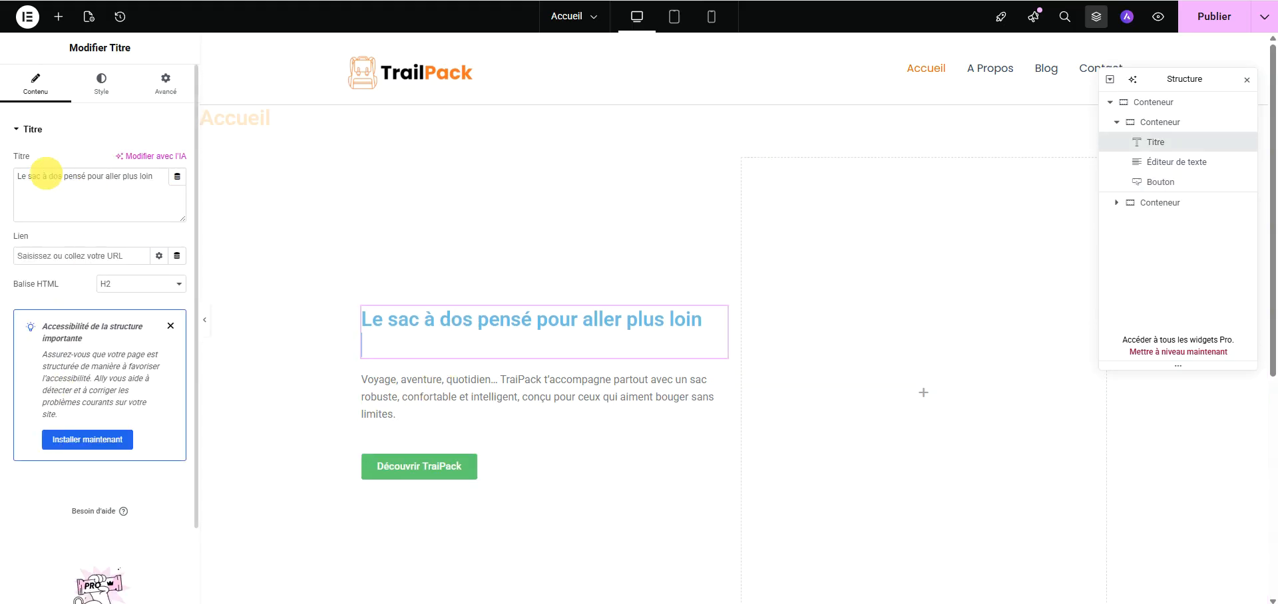
{"action": "left_click", "coordinate": [170, 325]}
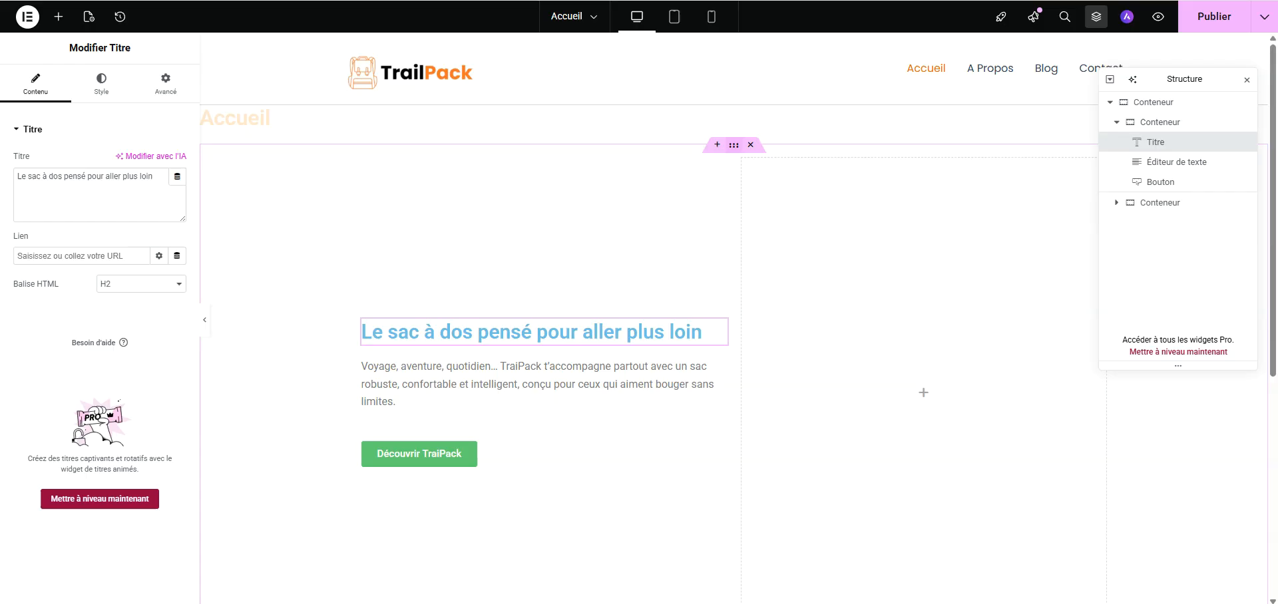
Step: Give the outer container a classic background with the library image pexels-shvetsa-4015175-scaled.jpg of two hikers at a lake
{"action": "left_click", "coordinate": [733, 145]}
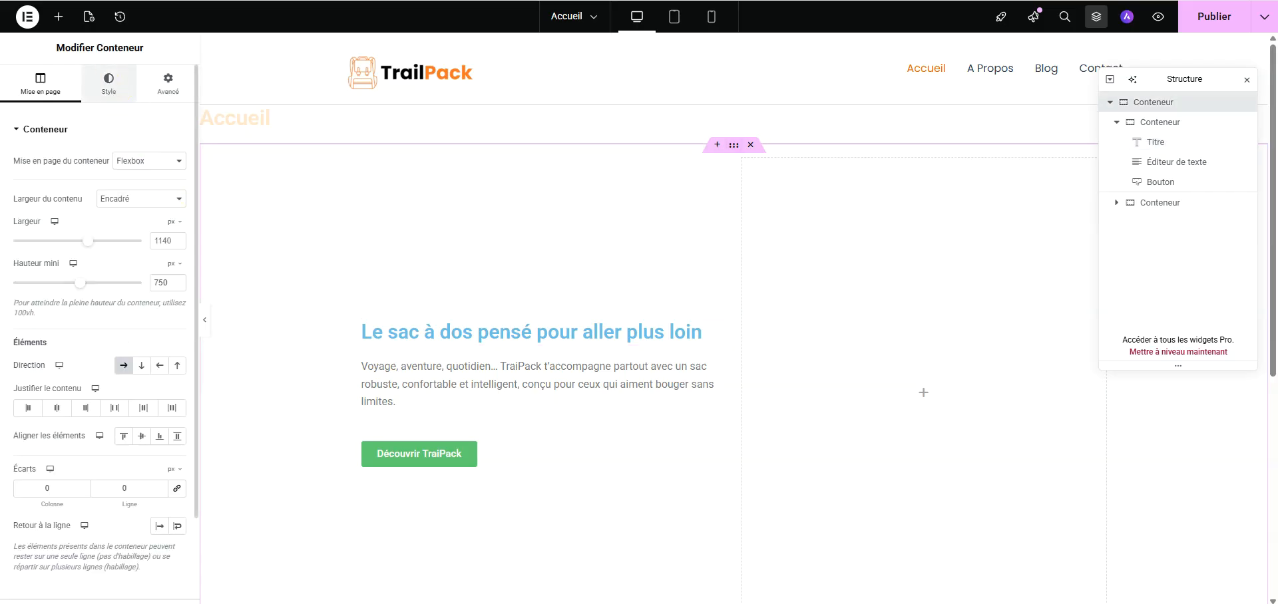
{"action": "left_click", "coordinate": [109, 83]}
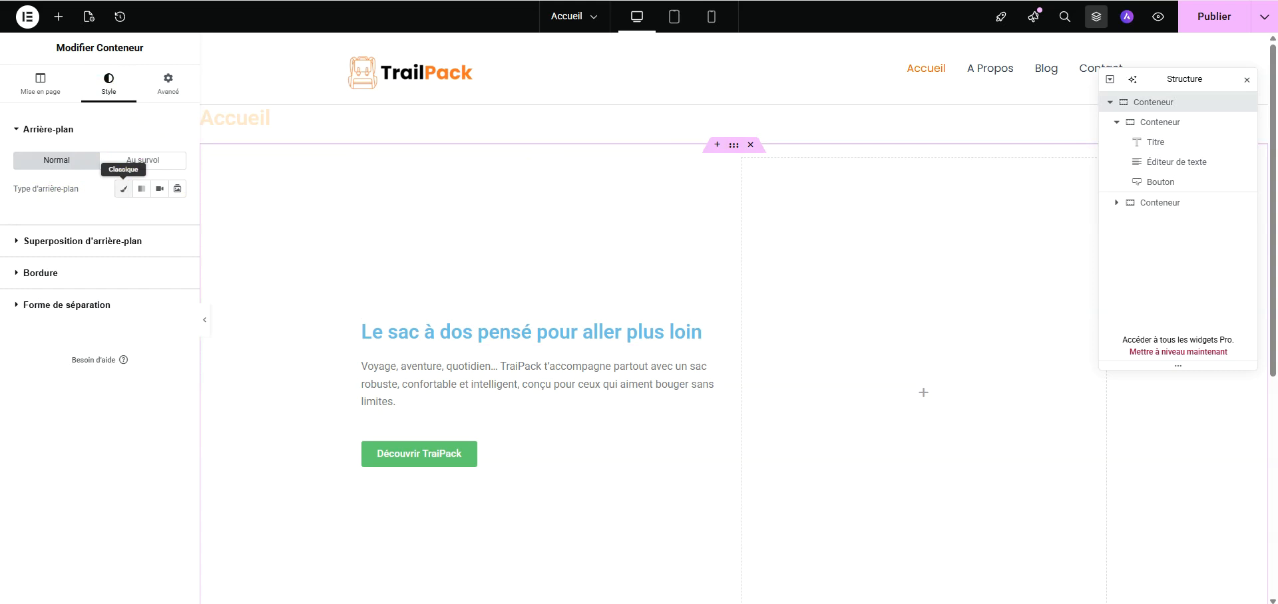
{"action": "left_click", "coordinate": [123, 189]}
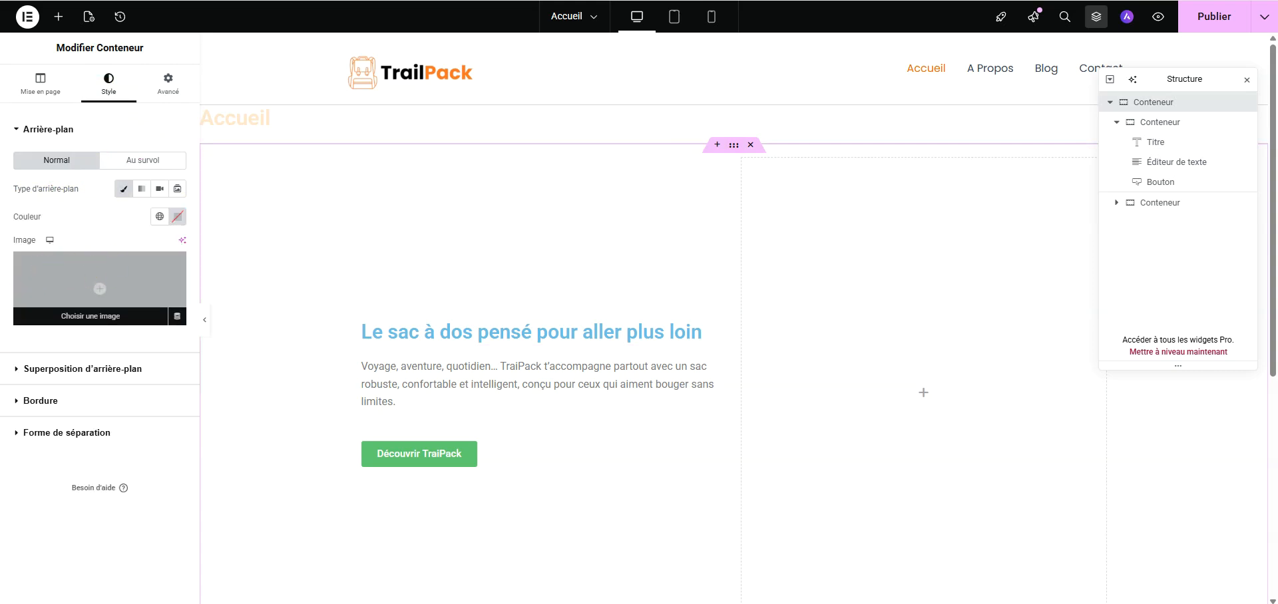
{"action": "left_click", "coordinate": [99, 289]}
{"action": "left_click", "coordinate": [342, 137]}
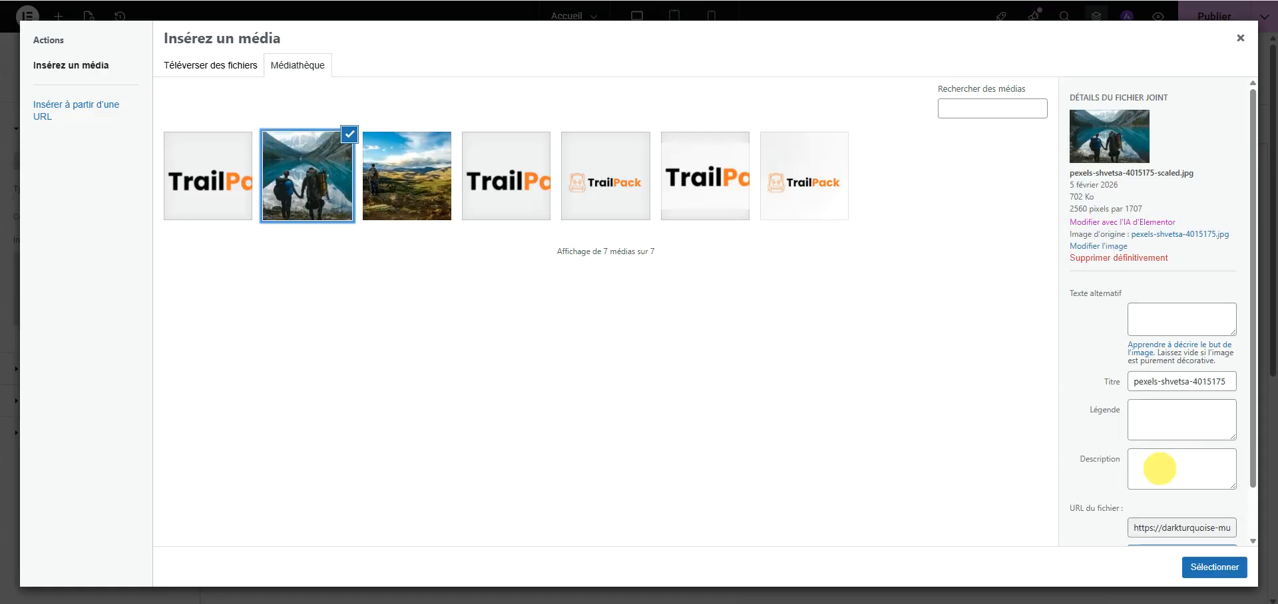
{"action": "left_click", "coordinate": [1183, 567]}
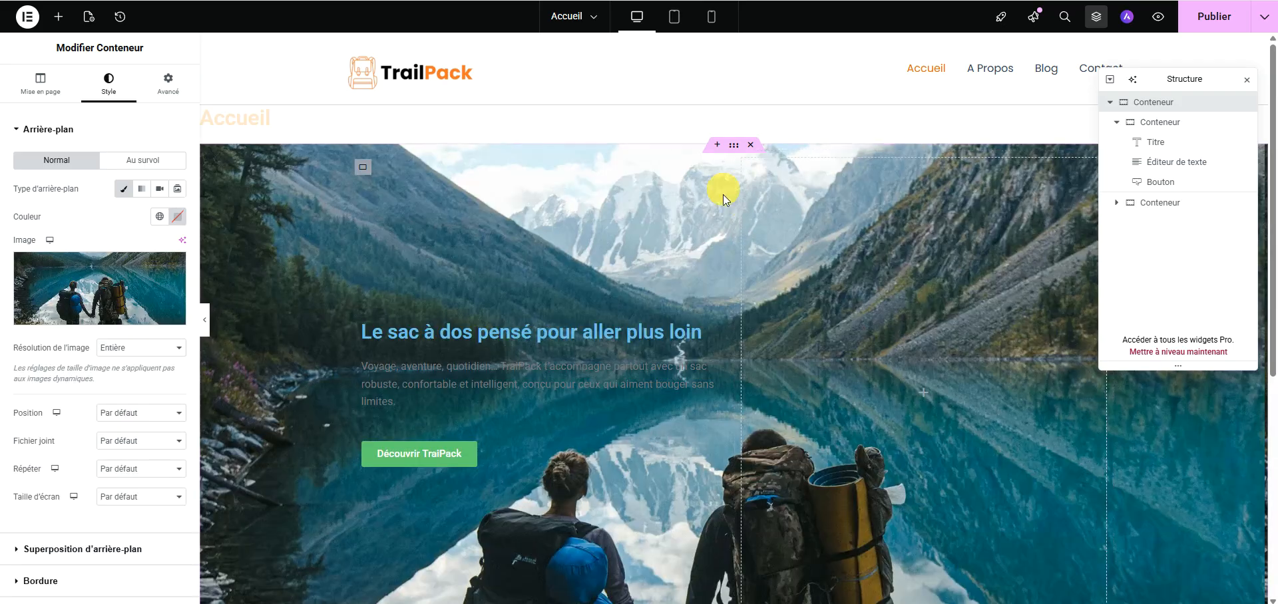
Step: Check the hero background at full width, and set the background image's position to Centré au centre
{"action": "scroll", "coordinate": [678, 307], "scroll_direction": "up", "scroll_amount": 3}
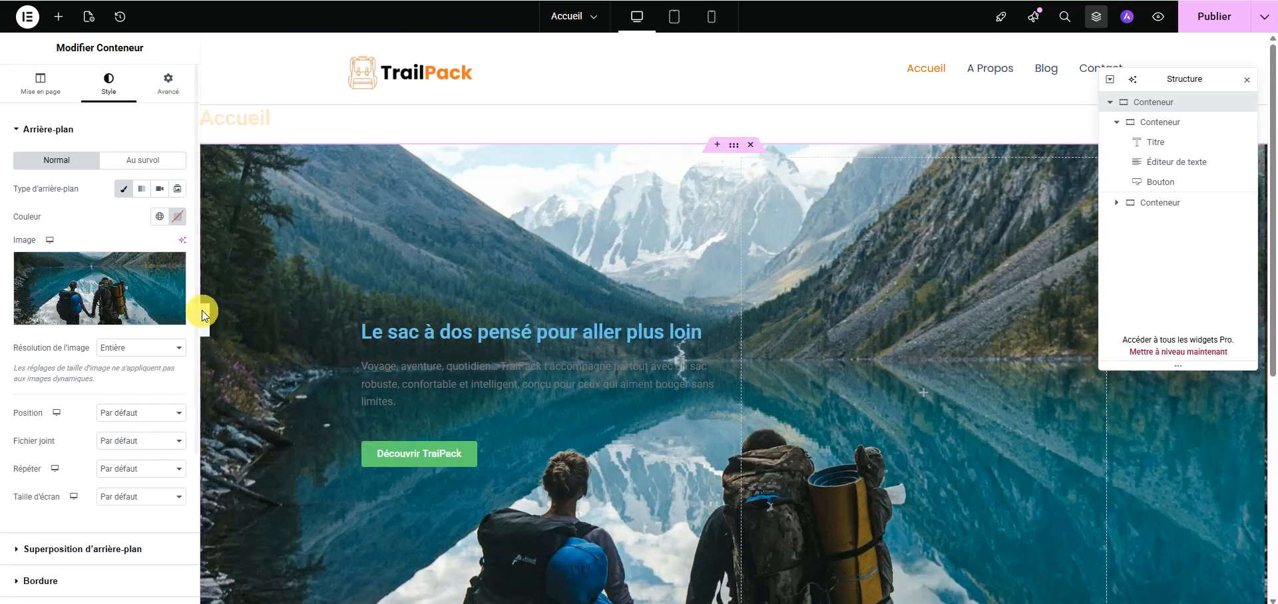
{"action": "left_click", "coordinate": [204, 317]}
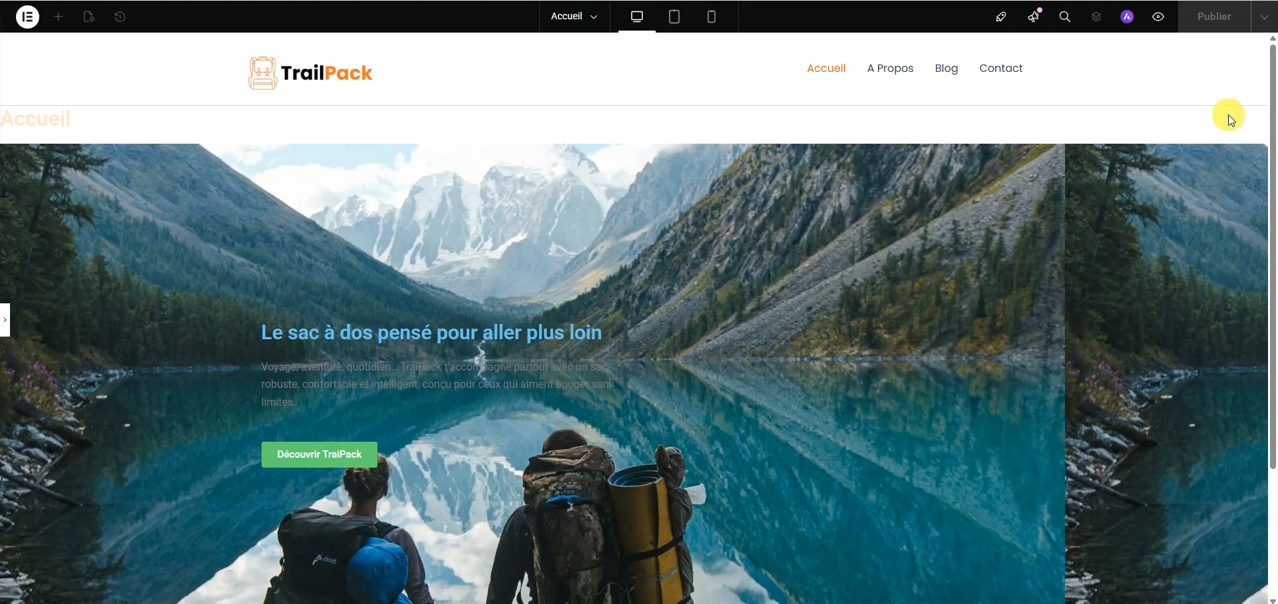
{"action": "mouse_move", "coordinate": [1114, 146]}
{"action": "left_mouse_down"}
{"action": "mouse_move", "coordinate": [1062, 528]}
{"action": "mouse_move", "coordinate": [1060, 577]}
{"action": "mouse_move", "coordinate": [1077, 602]}
{"action": "left_mouse_up"}
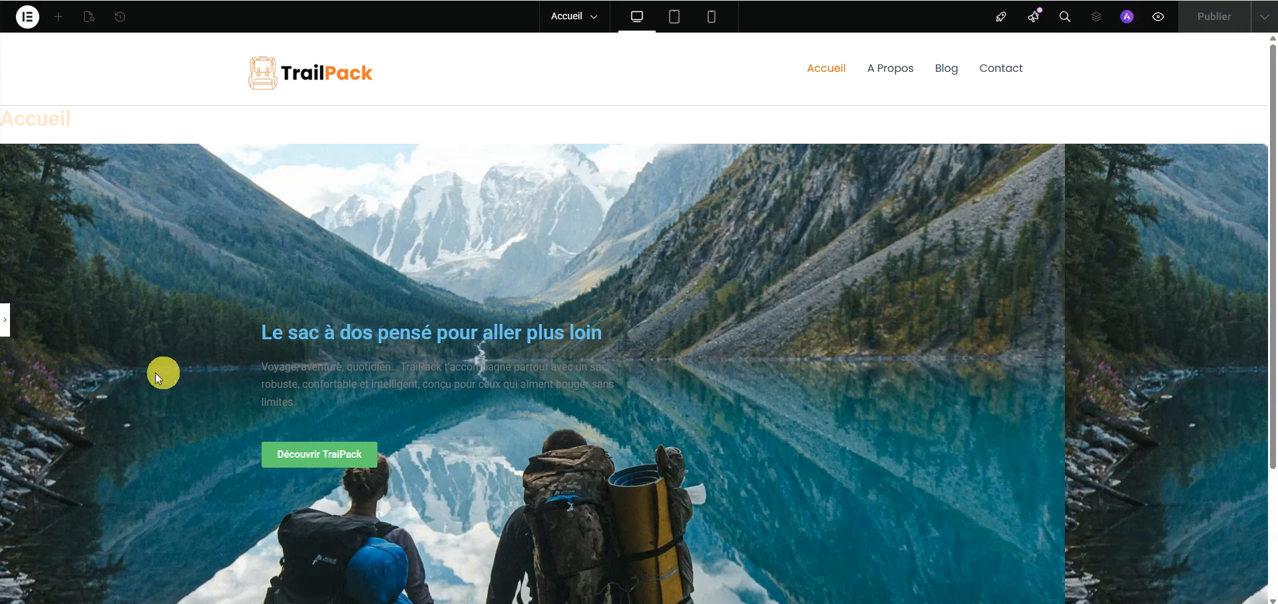
{"action": "left_click", "coordinate": [5, 331]}
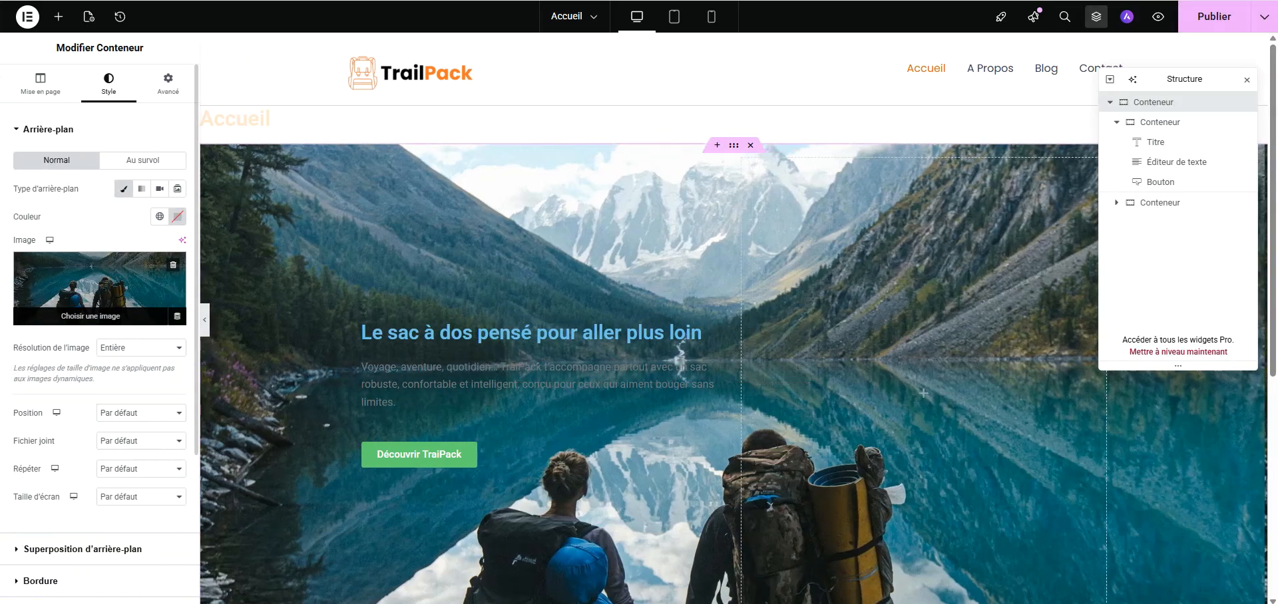
{"action": "scroll", "coordinate": [31, 454], "scroll_direction": "down", "scroll_amount": 1}
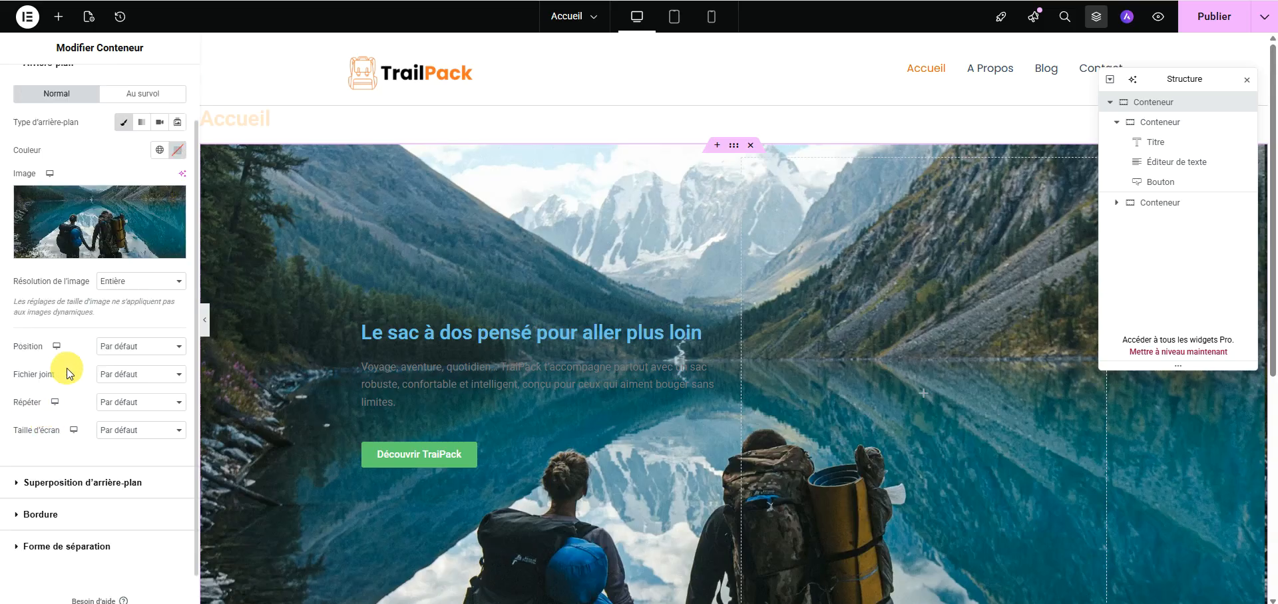
{"action": "left_click", "coordinate": [141, 346]}
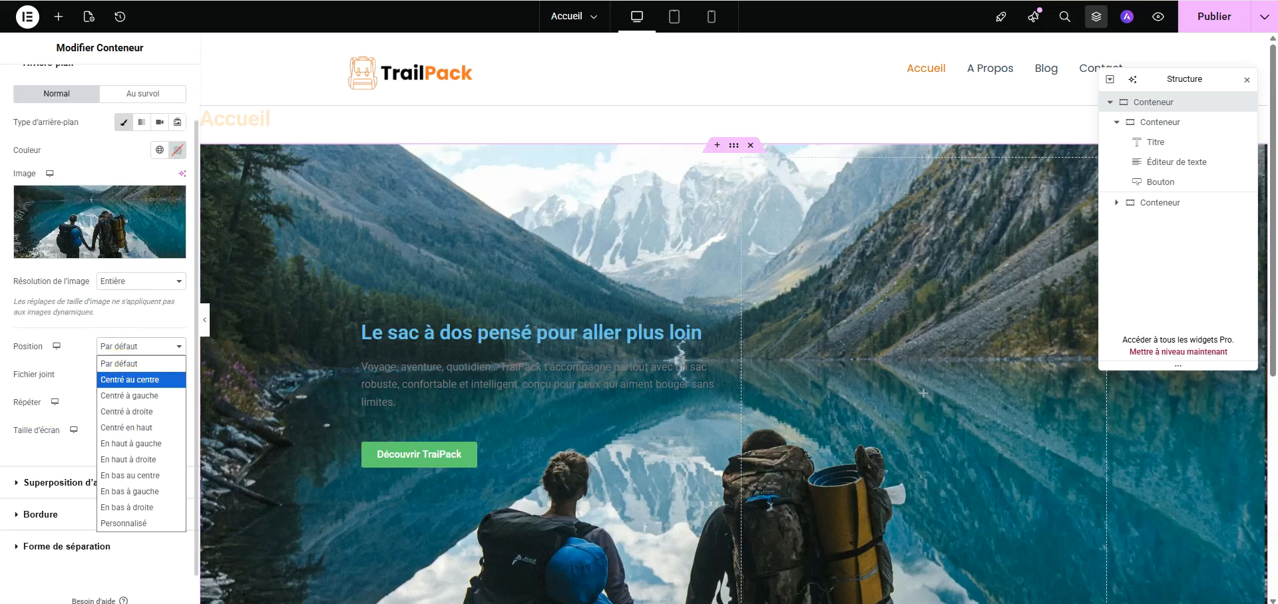
{"action": "left_click", "coordinate": [127, 374]}
{"action": "scroll", "coordinate": [907, 298], "scroll_direction": "down", "scroll_amount": 2}
{"action": "scroll", "coordinate": [906, 297], "scroll_direction": "up", "scroll_amount": 2}
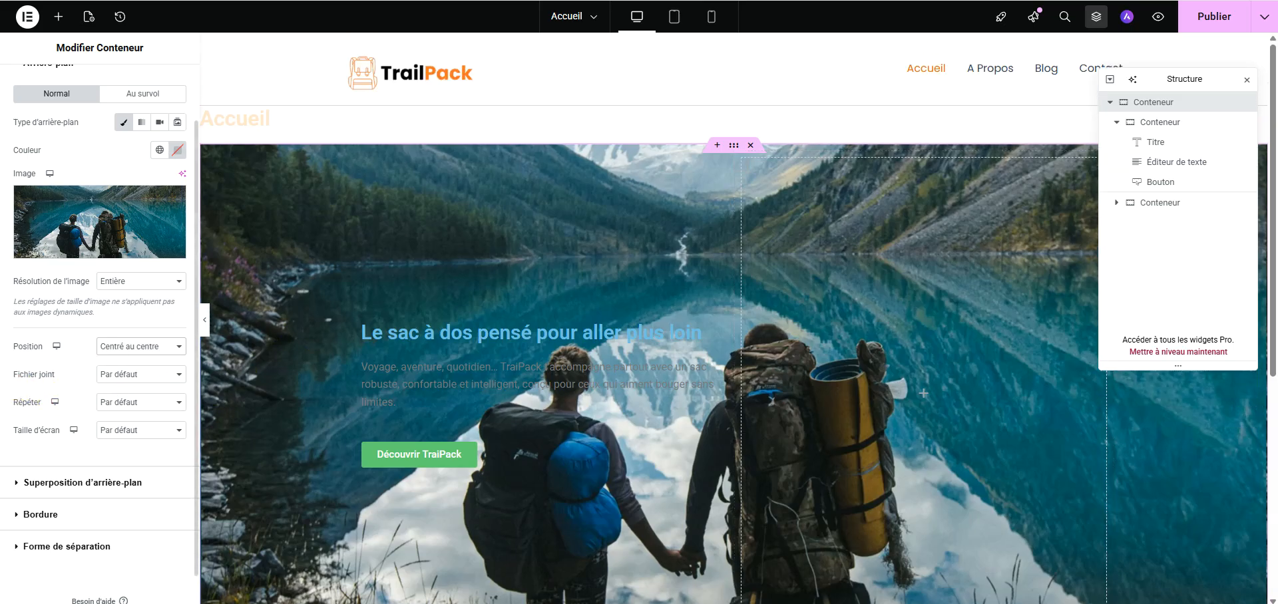
Step: Set the background image's attachment to Fixe and check the scrolling effect on the page
{"action": "left_click", "coordinate": [113, 374]}
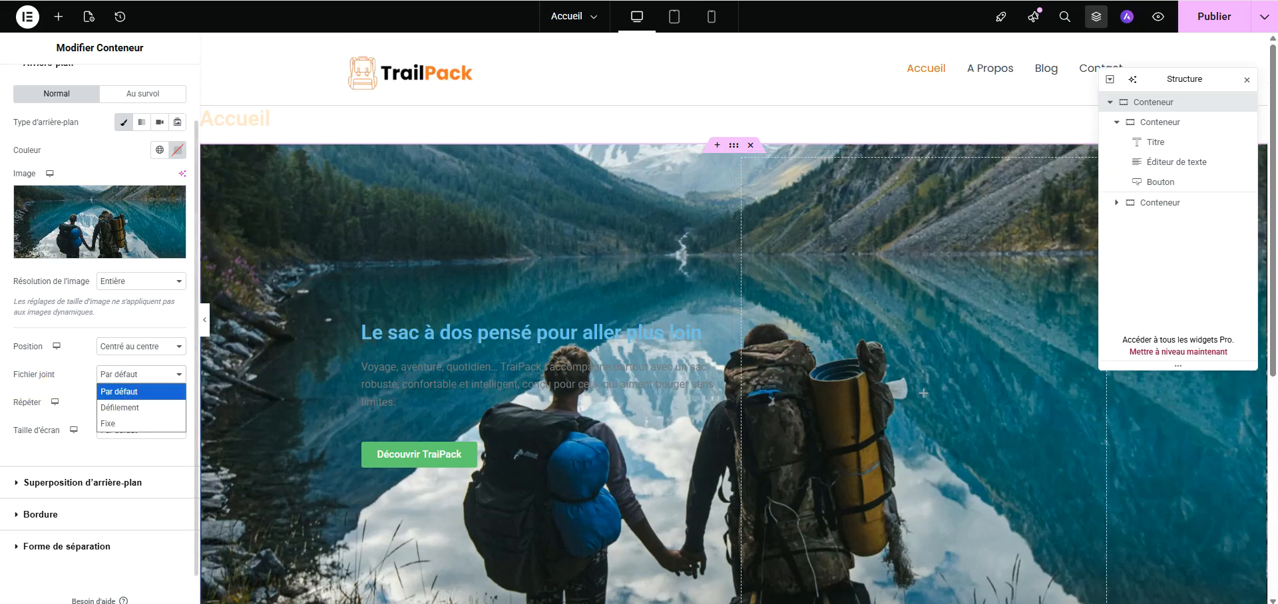
{"action": "left_click", "coordinate": [109, 407]}
{"action": "scroll", "coordinate": [510, 359], "scroll_direction": "down", "scroll_amount": 3}
{"action": "scroll", "coordinate": [525, 365], "scroll_direction": "up", "scroll_amount": 3}
{"action": "scroll", "coordinate": [538, 370], "scroll_direction": "down", "scroll_amount": 3}
{"action": "scroll", "coordinate": [537, 370], "scroll_direction": "down", "scroll_amount": 1}
{"action": "scroll", "coordinate": [537, 369], "scroll_direction": "up", "scroll_amount": 3}
{"action": "scroll", "coordinate": [538, 369], "scroll_direction": "down", "scroll_amount": 4}
{"action": "scroll", "coordinate": [538, 369], "scroll_direction": "up", "scroll_amount": 5}
{"action": "scroll", "coordinate": [537, 369], "scroll_direction": "down", "scroll_amount": 5}
{"action": "scroll", "coordinate": [538, 369], "scroll_direction": "up", "scroll_amount": 5}
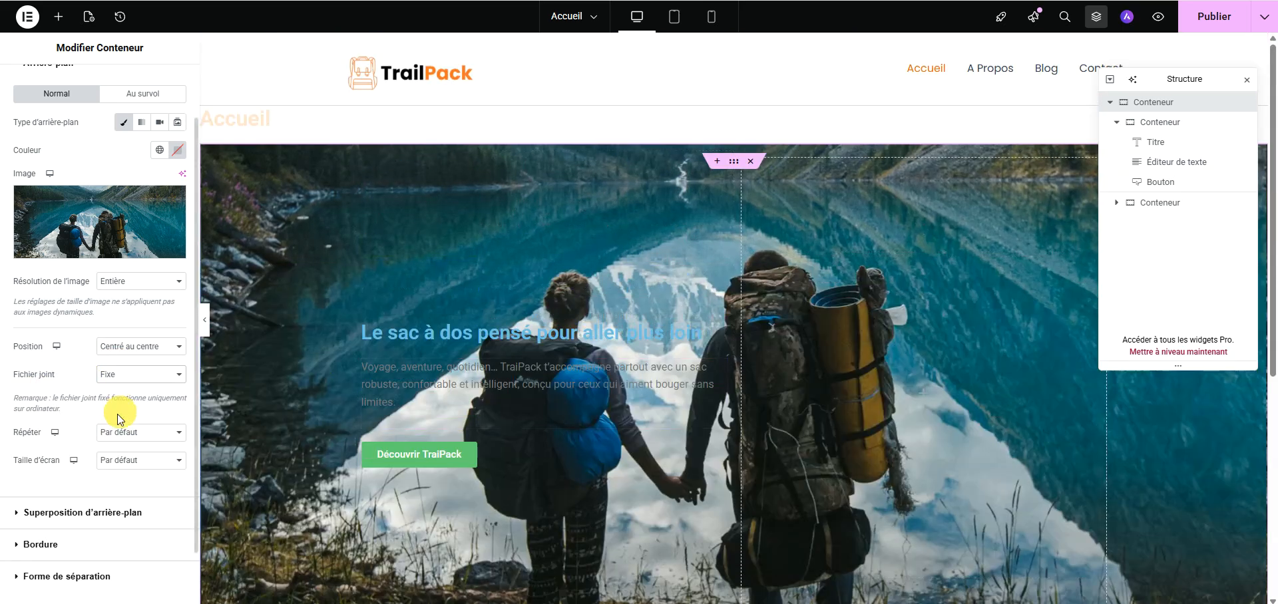
Step: Set the background image to Aucune répétition with display size Couverture, and check the hero at full width
{"action": "left_click", "coordinate": [108, 432]}
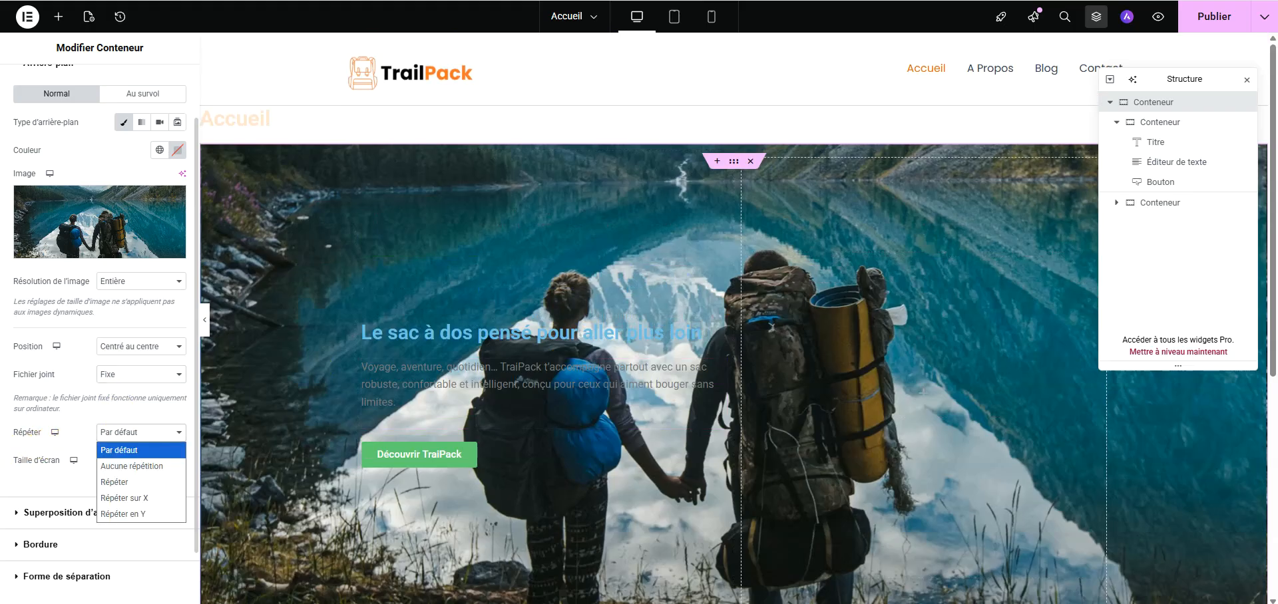
{"action": "left_click", "coordinate": [132, 466]}
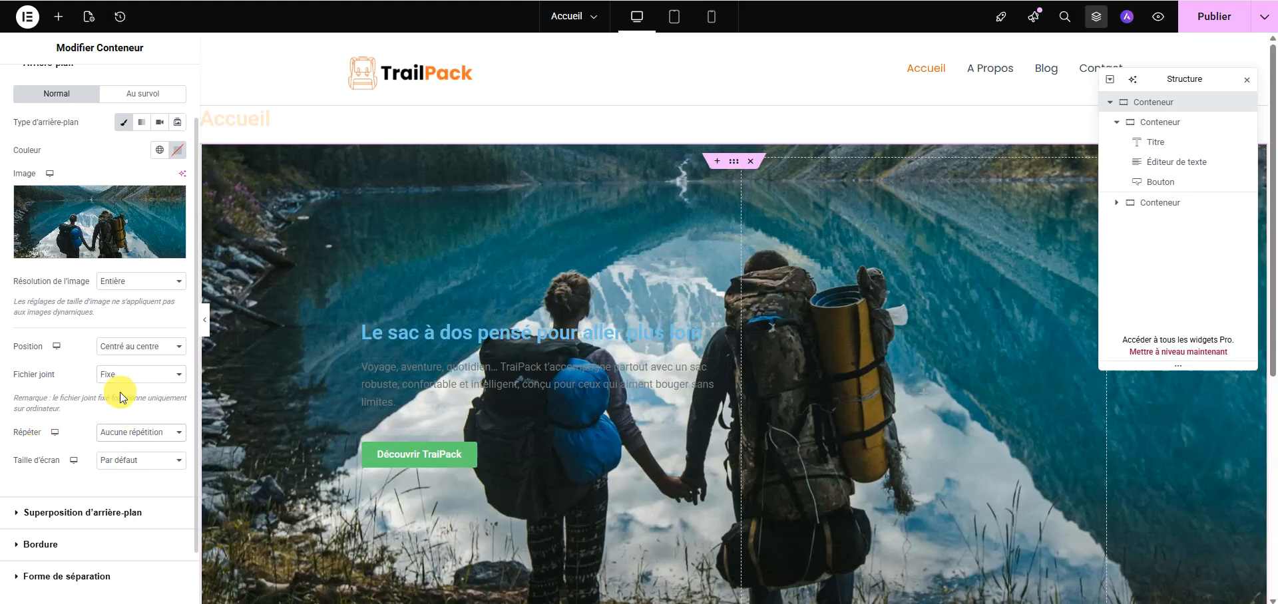
{"action": "scroll", "coordinate": [87, 401], "scroll_direction": "down", "scroll_amount": 1}
{"action": "left_click", "coordinate": [110, 398]}
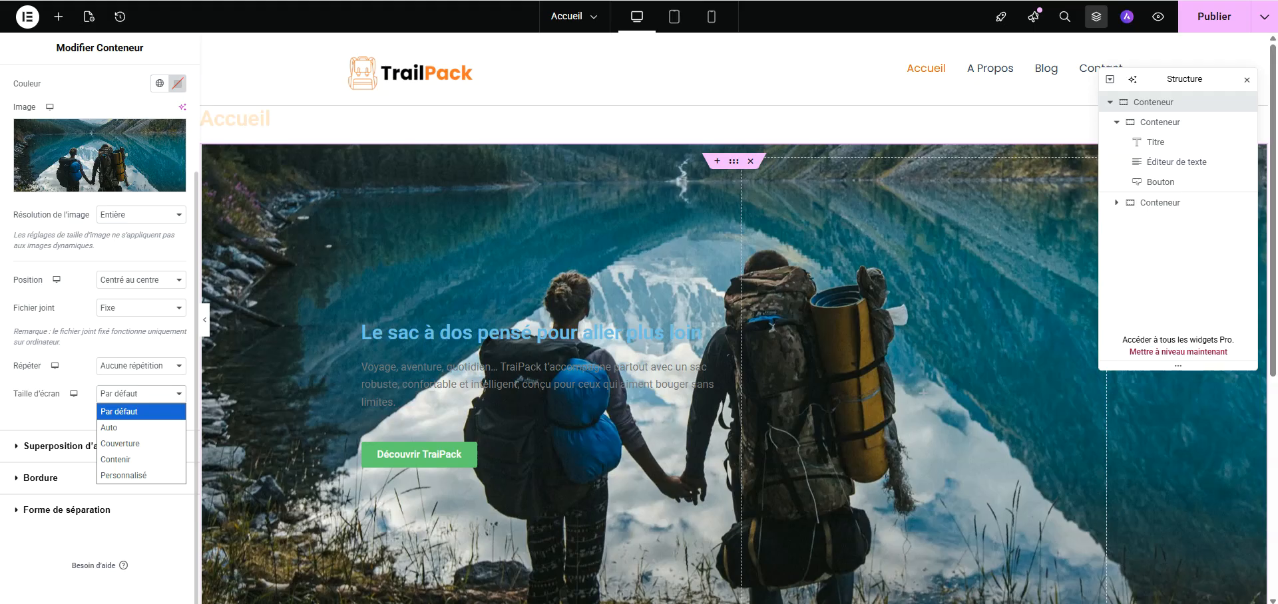
{"action": "left_click", "coordinate": [120, 443]}
{"action": "left_click", "coordinate": [202, 325]}
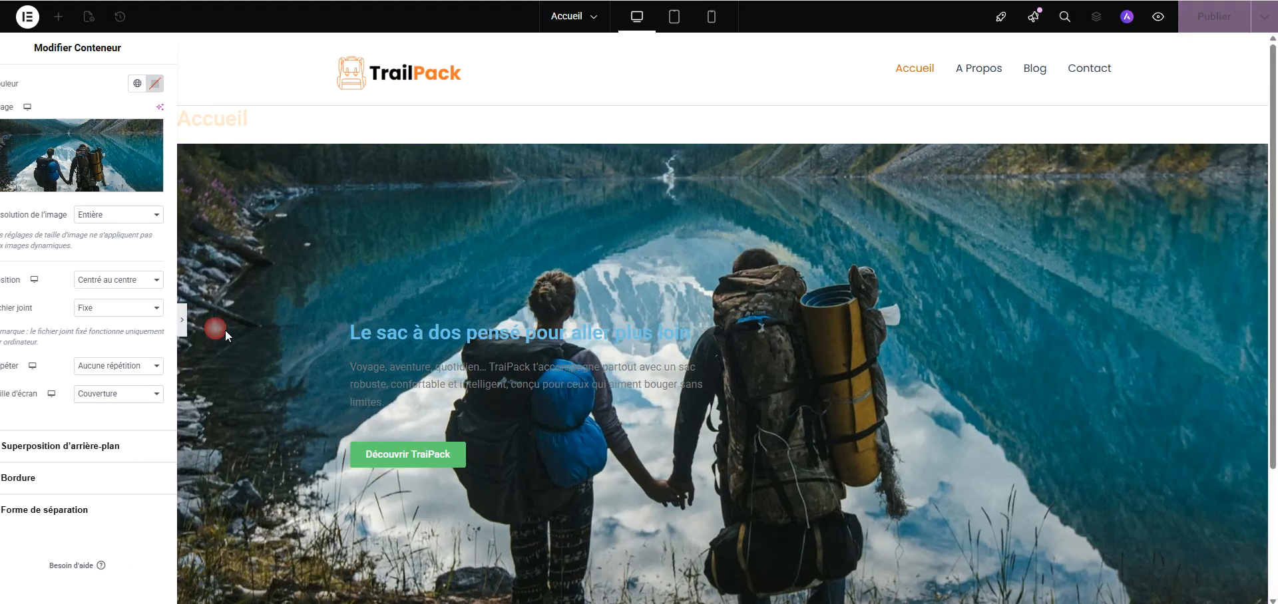
{"action": "scroll", "coordinate": [621, 217], "scroll_direction": "down", "scroll_amount": 4}
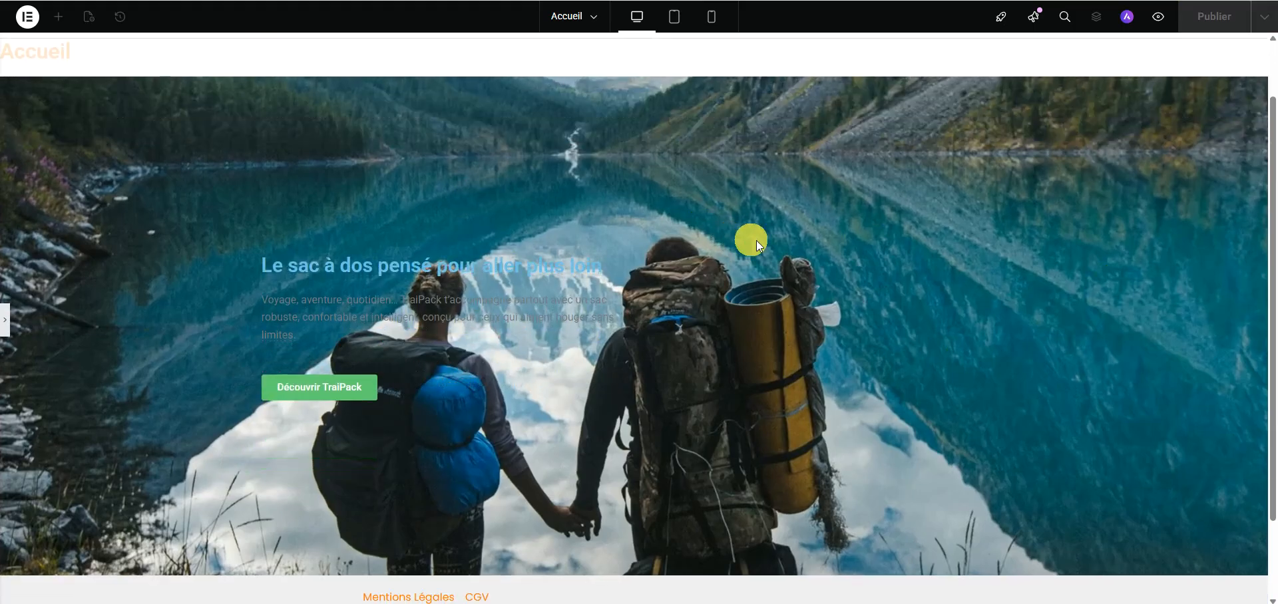
{"action": "scroll", "coordinate": [763, 244], "scroll_direction": "up", "scroll_amount": 4}
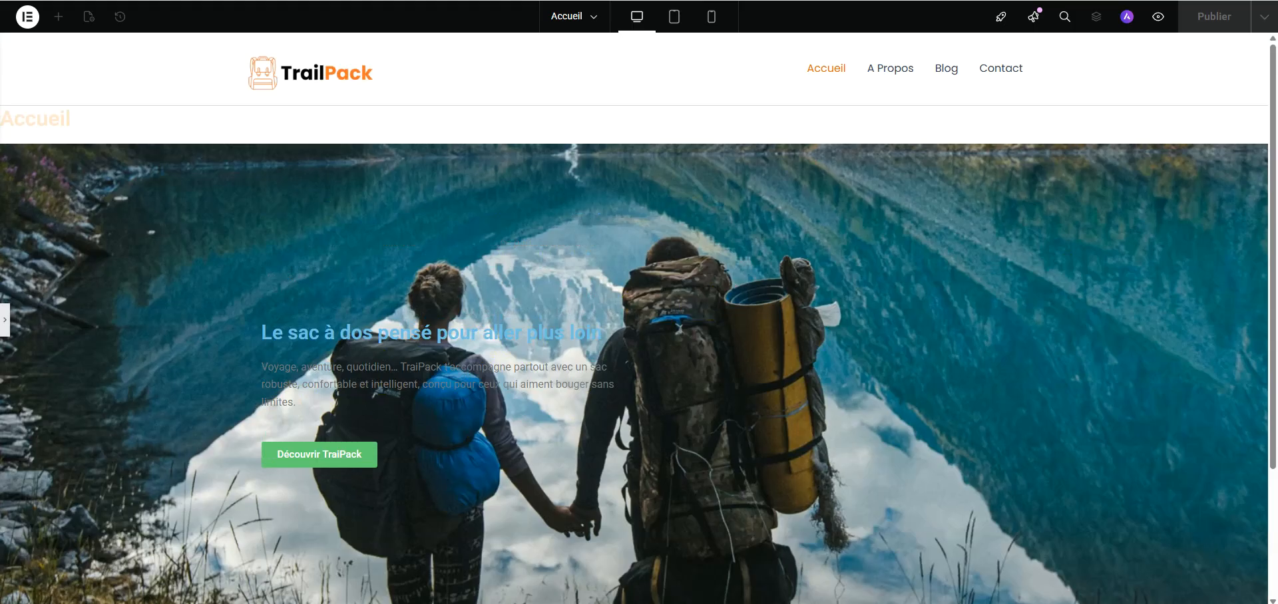
{"action": "left_click", "coordinate": [4, 320]}
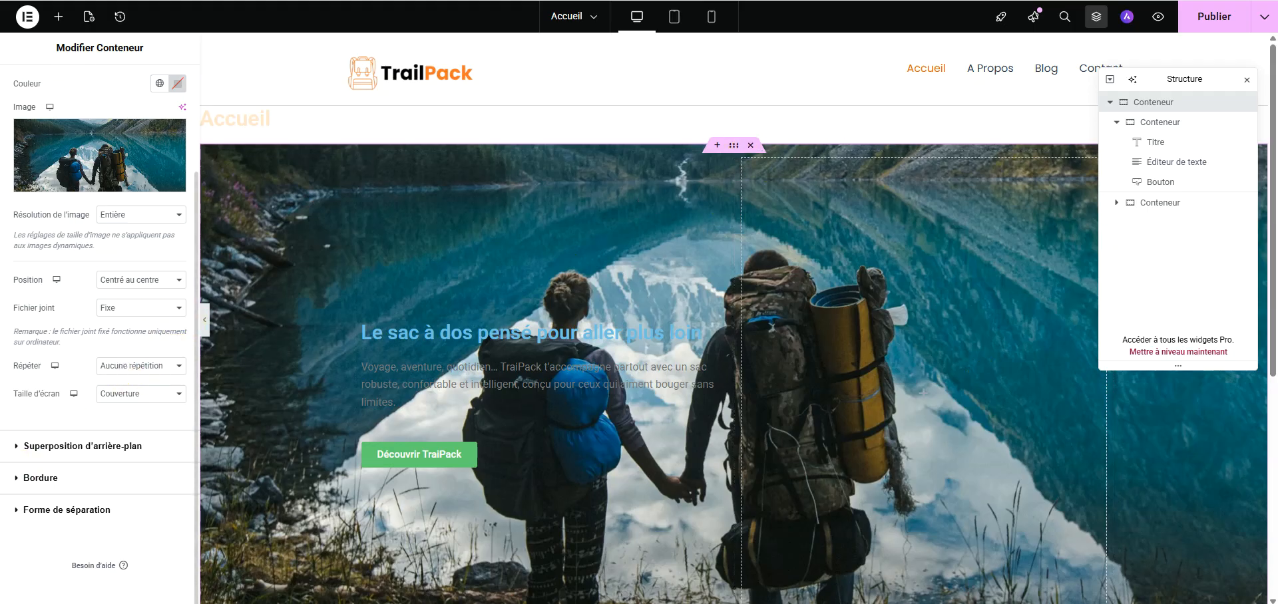
Step: Add a classic background overlay in black to the outer container and check it on the page
{"action": "left_click", "coordinate": [79, 446]}
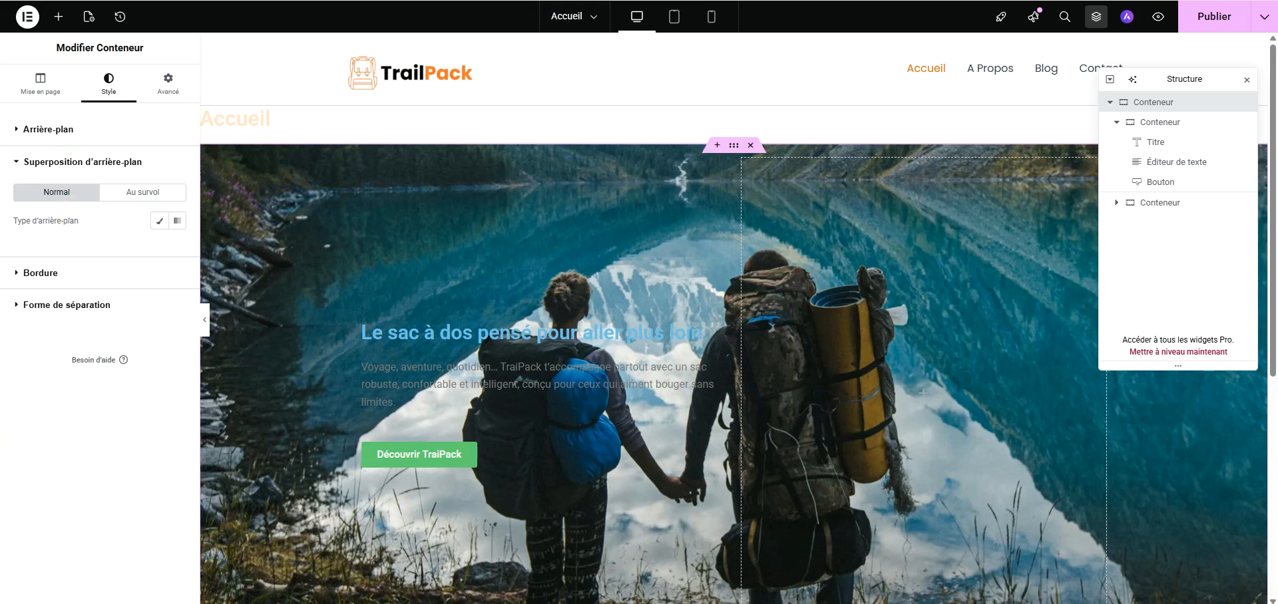
{"action": "left_click", "coordinate": [159, 220]}
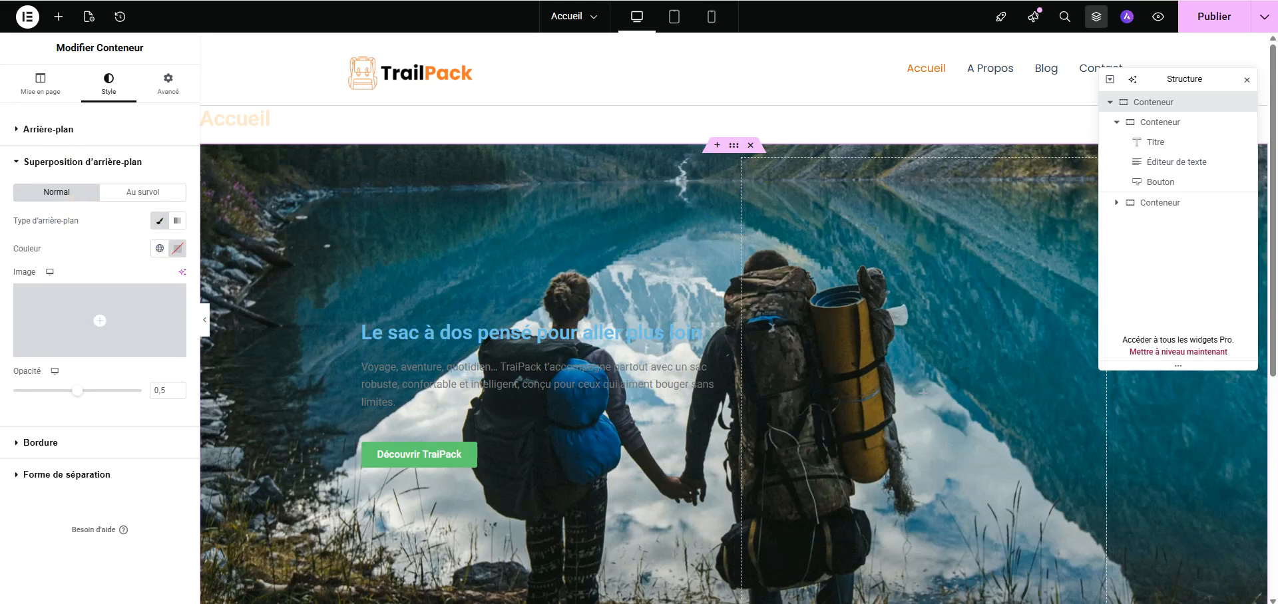
{"action": "left_click", "coordinate": [177, 248]}
{"action": "left_click_drag", "start_coordinate": [178, 400], "coordinate": [72, 426]}
{"action": "left_click", "coordinate": [97, 237]}
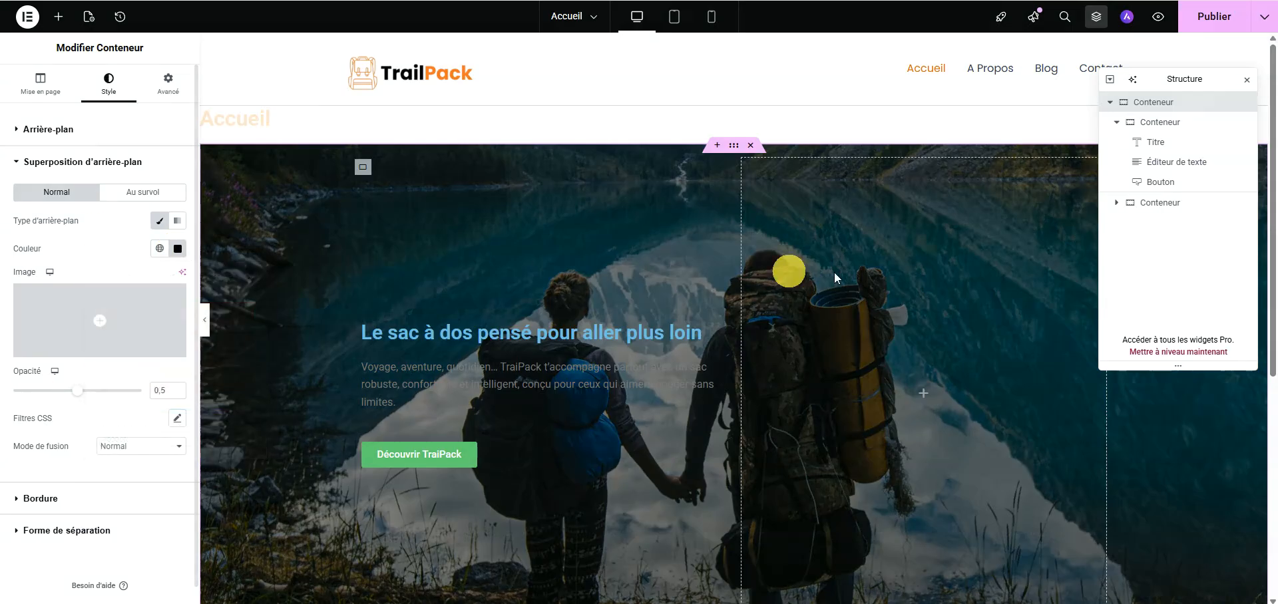
{"action": "scroll", "coordinate": [728, 356], "scroll_direction": "down", "scroll_amount": 3}
{"action": "scroll", "coordinate": [742, 374], "scroll_direction": "up", "scroll_amount": 3}
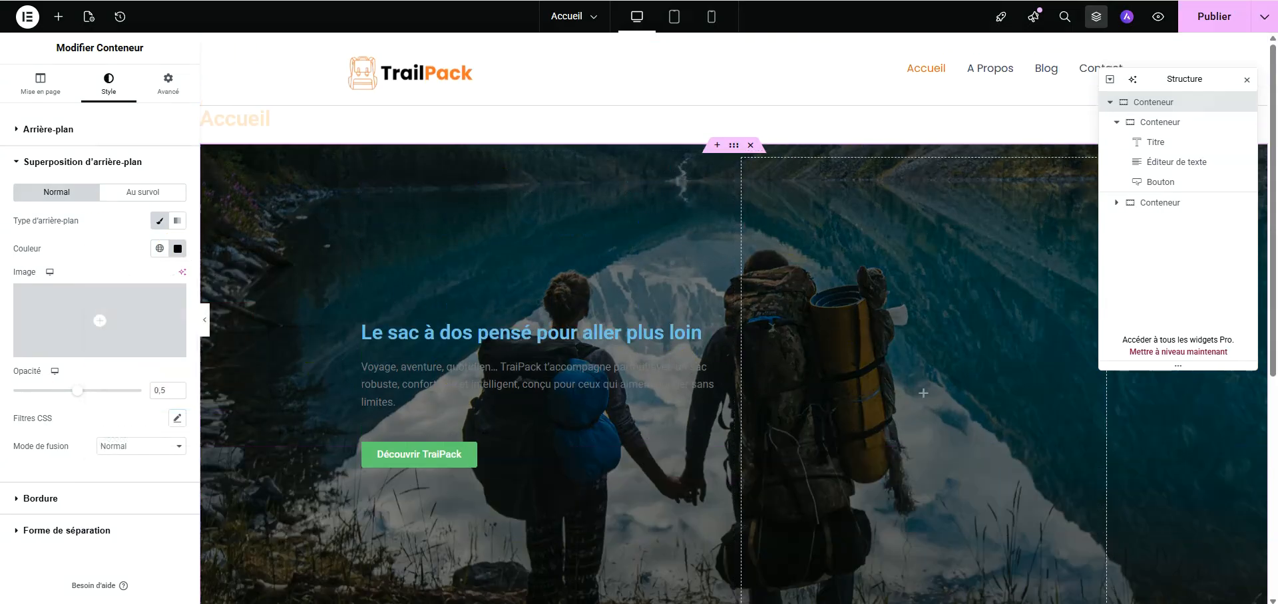
Step: Switch the overlay to a gradient with a 0-degree angle and make its second colour fully transparent
{"action": "left_click", "coordinate": [177, 220]}
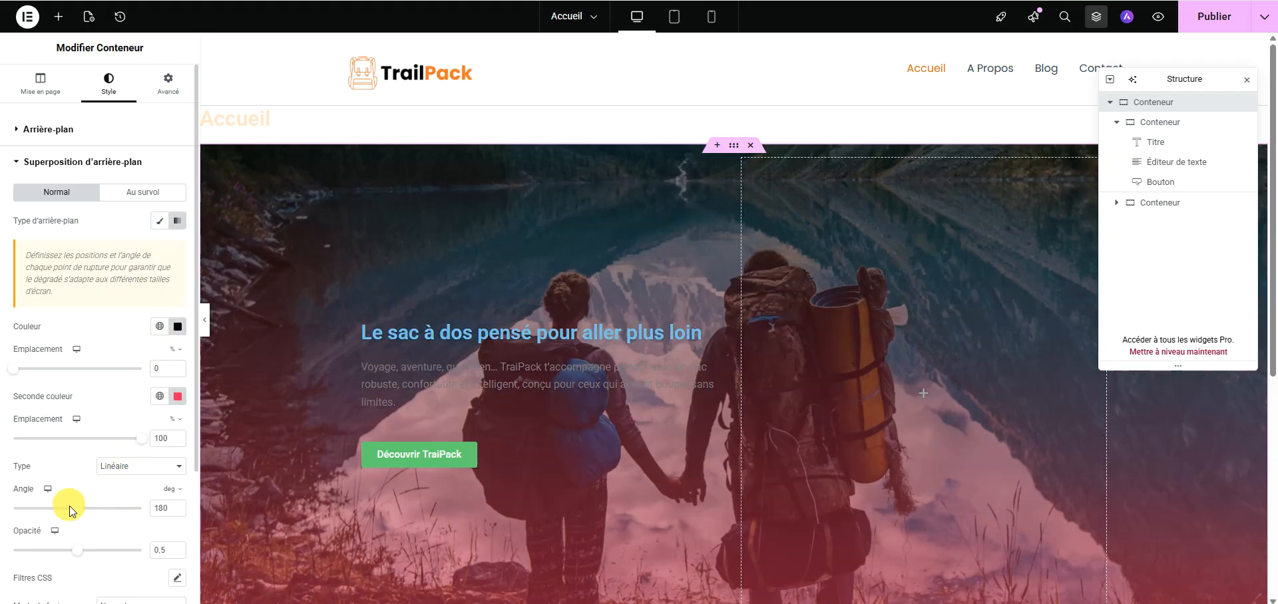
{"action": "type", "text": "0"}
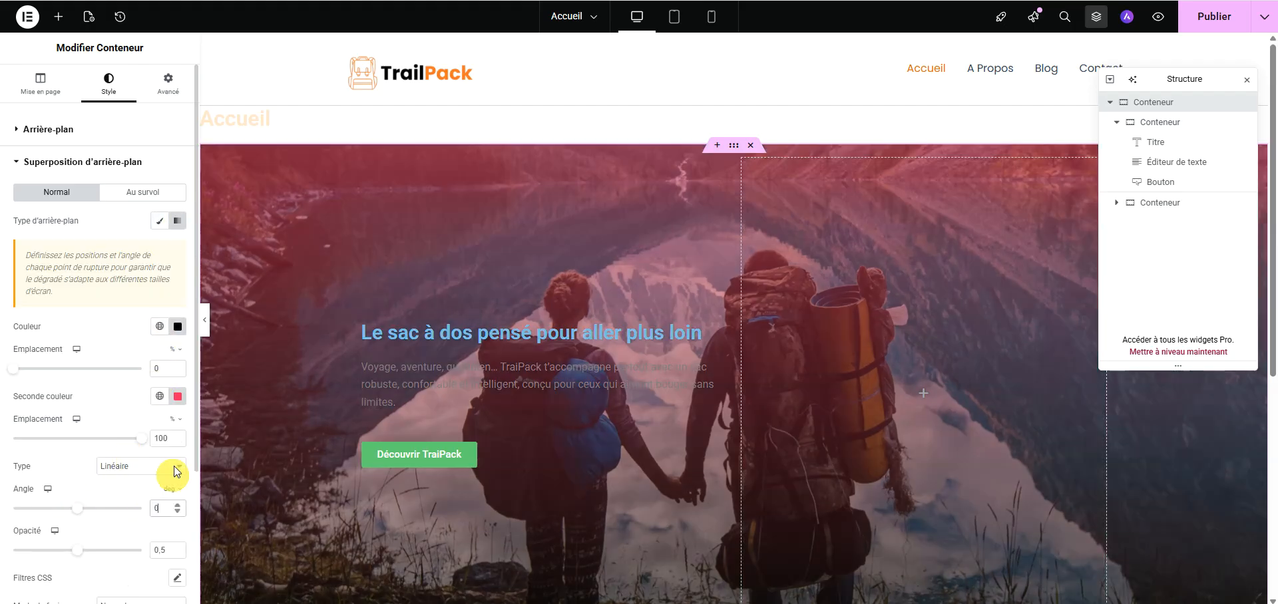
{"action": "left_click", "coordinate": [177, 396]}
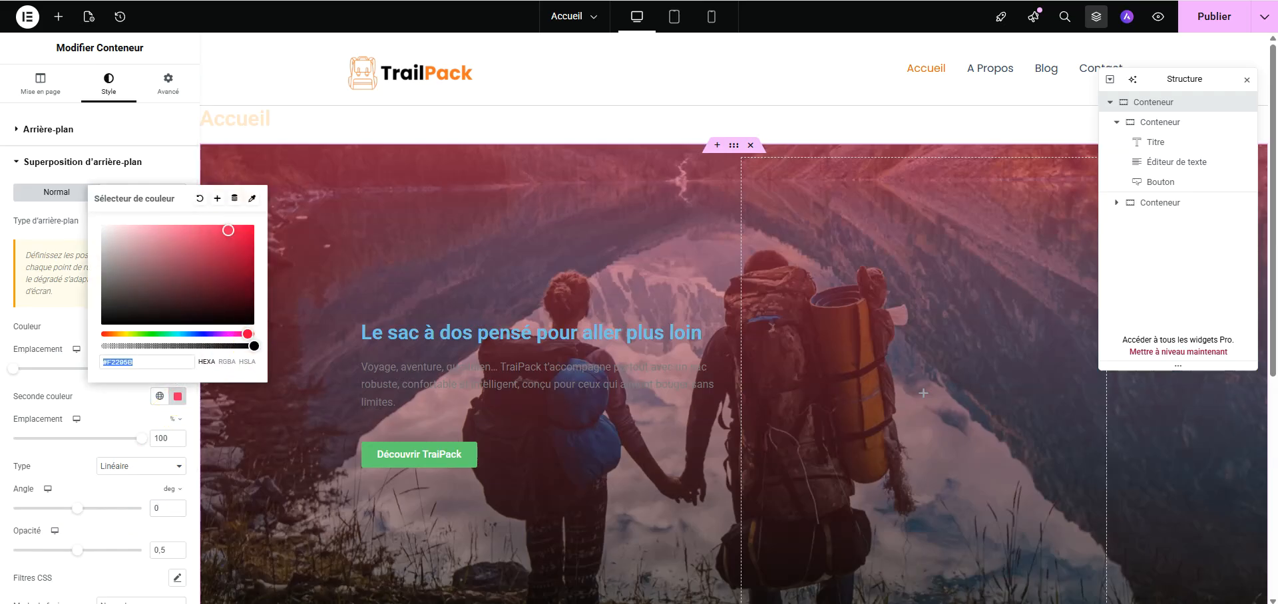
{"action": "left_click_drag", "start_coordinate": [251, 346], "coordinate": [102, 346]}
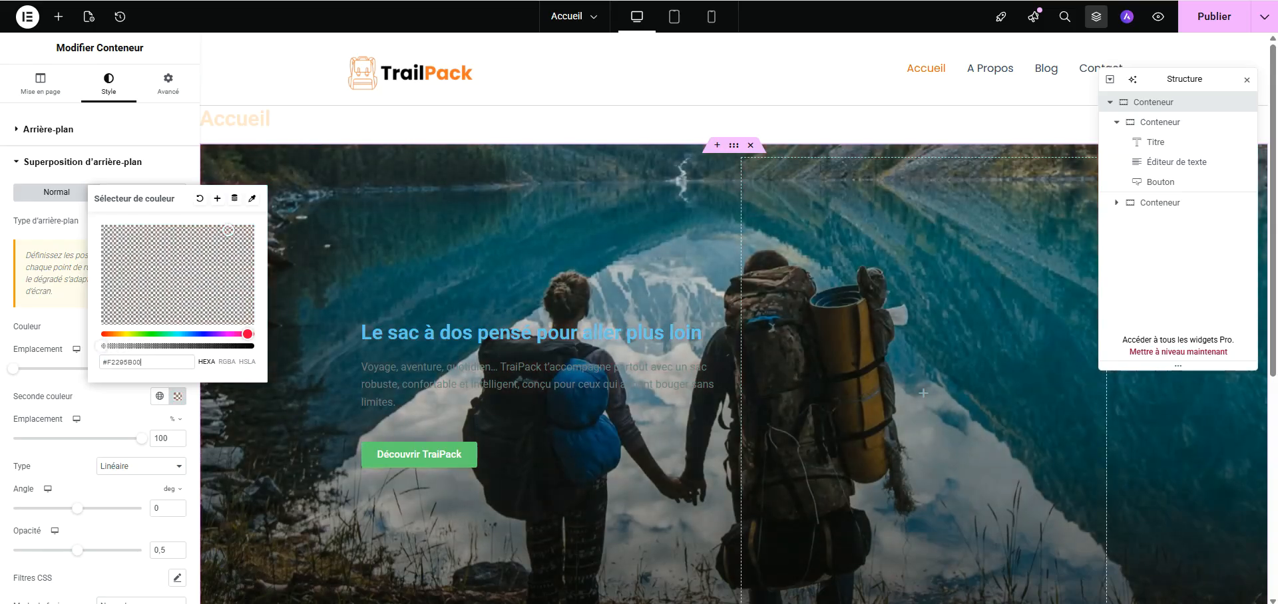
Step: Check the hero section's gradient overlay and fixed background at full width while scrolling the page
{"action": "left_click", "coordinate": [135, 135]}
{"action": "scroll", "coordinate": [637, 356], "scroll_direction": "down", "scroll_amount": 3}
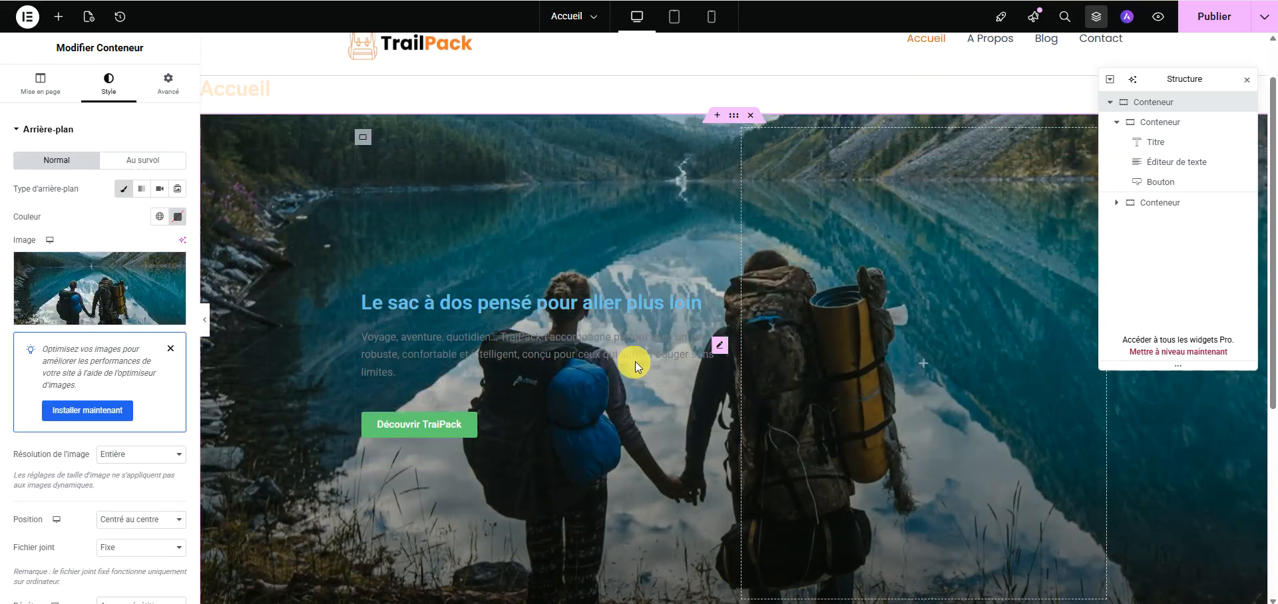
{"action": "scroll", "coordinate": [522, 371], "scroll_direction": "up", "scroll_amount": 3}
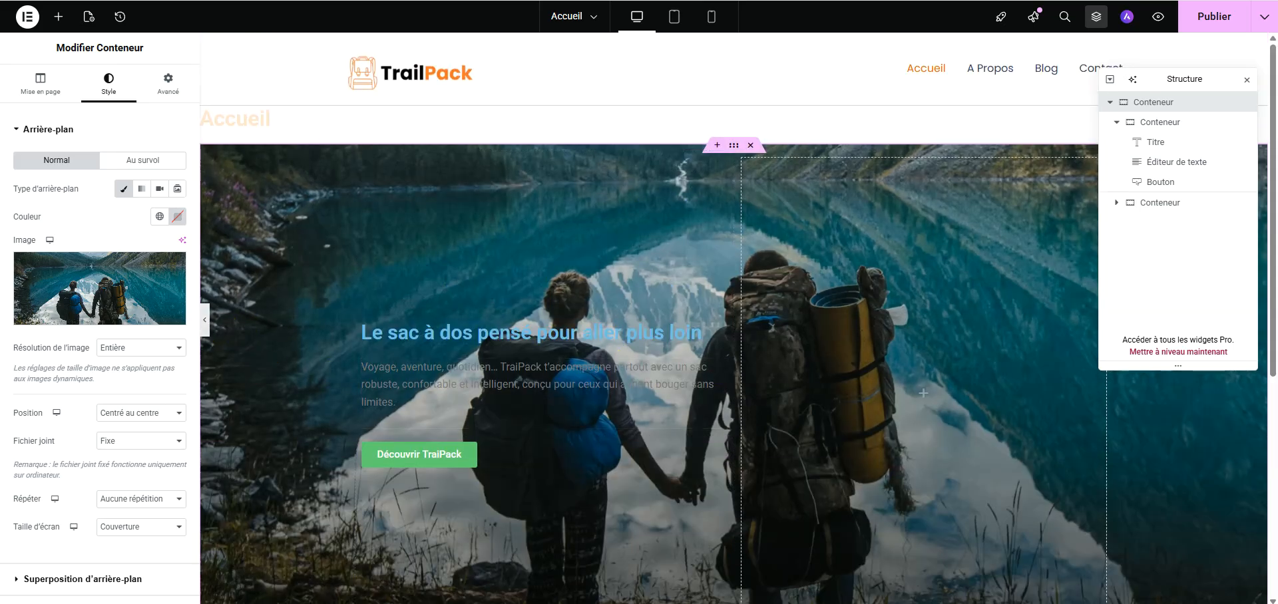
{"action": "left_click", "coordinate": [204, 320]}
{"action": "scroll", "coordinate": [612, 232], "scroll_direction": "down", "scroll_amount": 3}
{"action": "scroll", "coordinate": [716, 311], "scroll_direction": "up", "scroll_amount": 3}
{"action": "scroll", "coordinate": [716, 313], "scroll_direction": "down", "scroll_amount": 3}
{"action": "scroll", "coordinate": [717, 313], "scroll_direction": "up", "scroll_amount": 3}
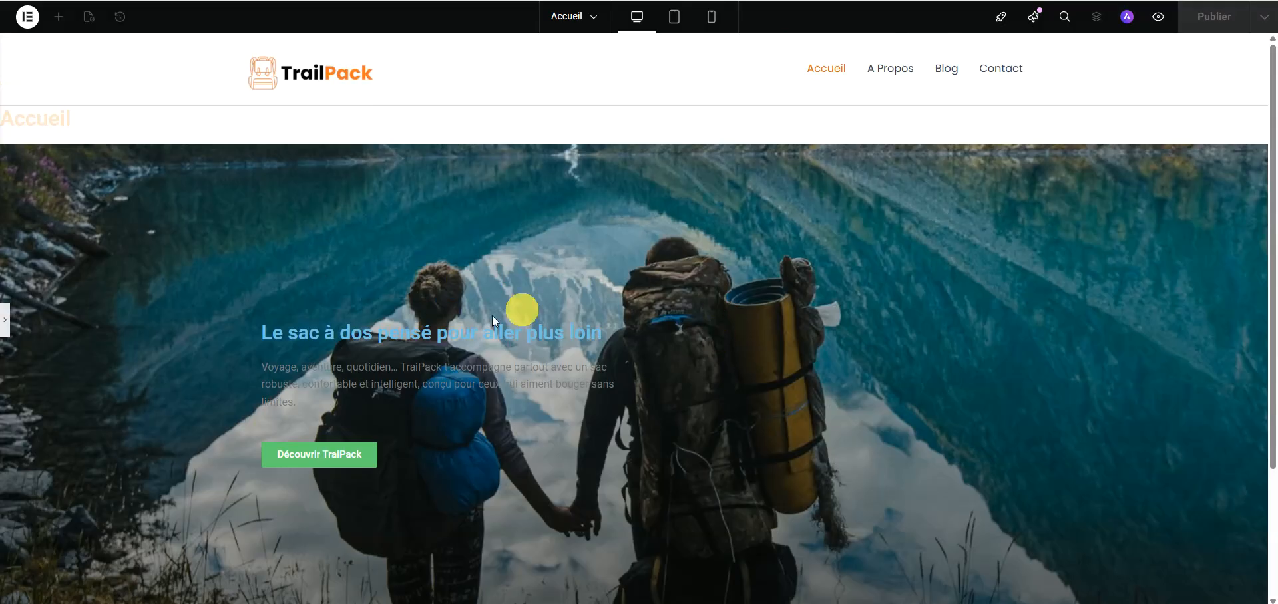
{"action": "left_click", "coordinate": [5, 320]}
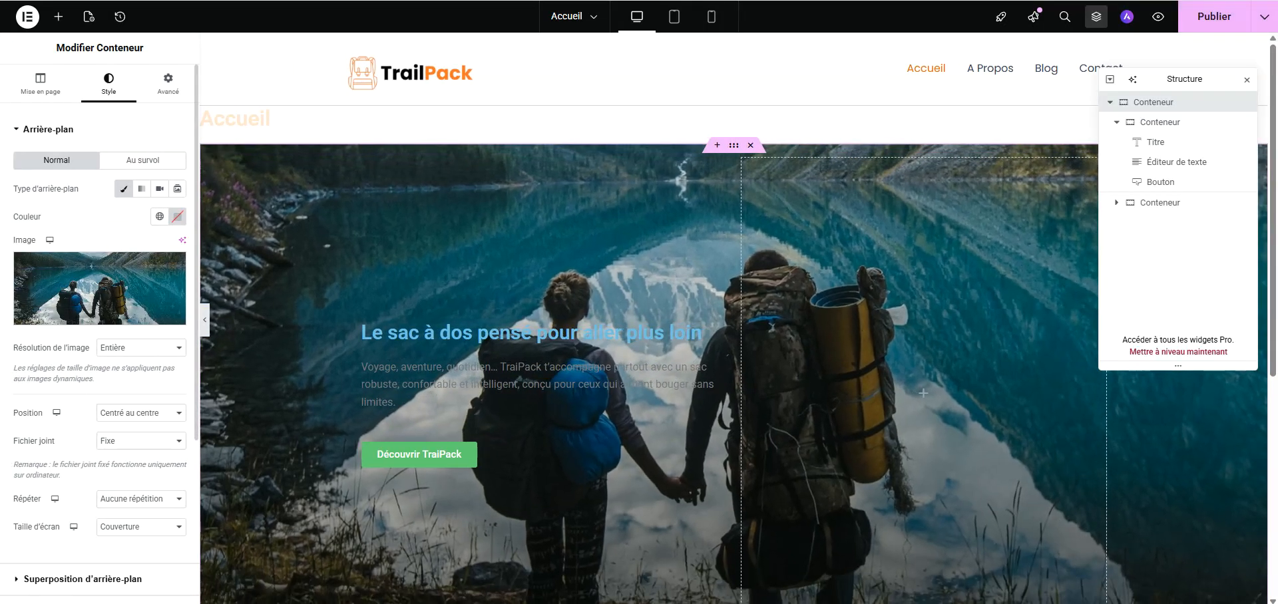
Step: Set the hero title's typography to the Poppins font family with weight 700 (Gras)
{"action": "left_click", "coordinate": [512, 334]}
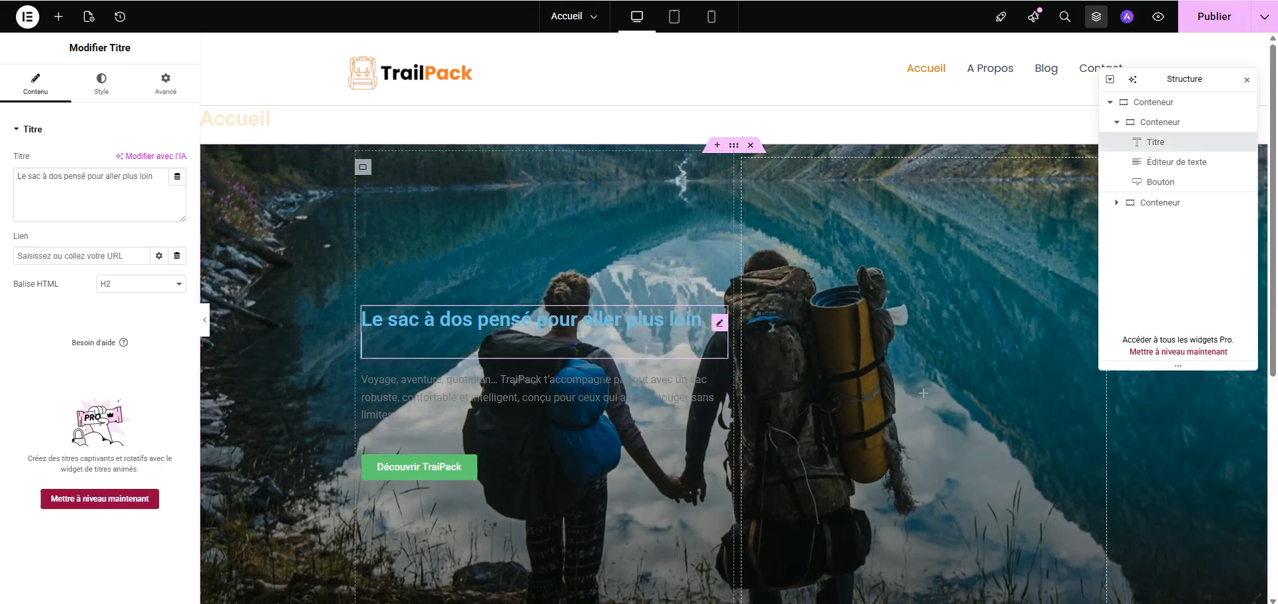
{"action": "left_click", "coordinate": [101, 84]}
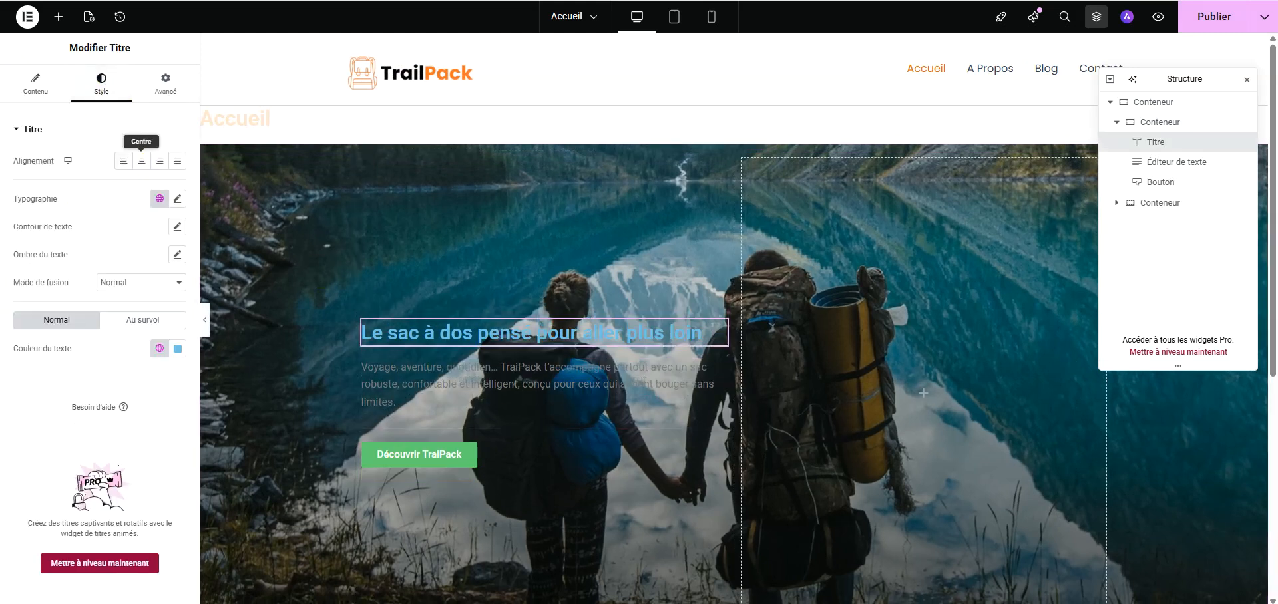
{"action": "left_click", "coordinate": [177, 199]}
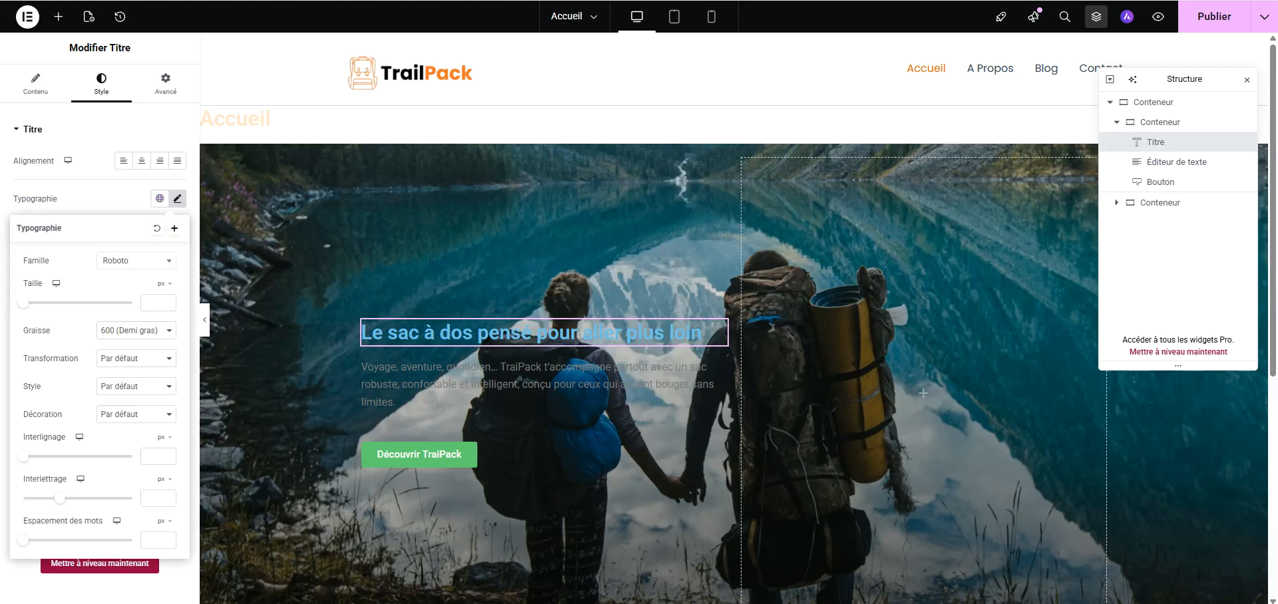
{"action": "left_click", "coordinate": [136, 260]}
{"action": "type", "text": "opp"}
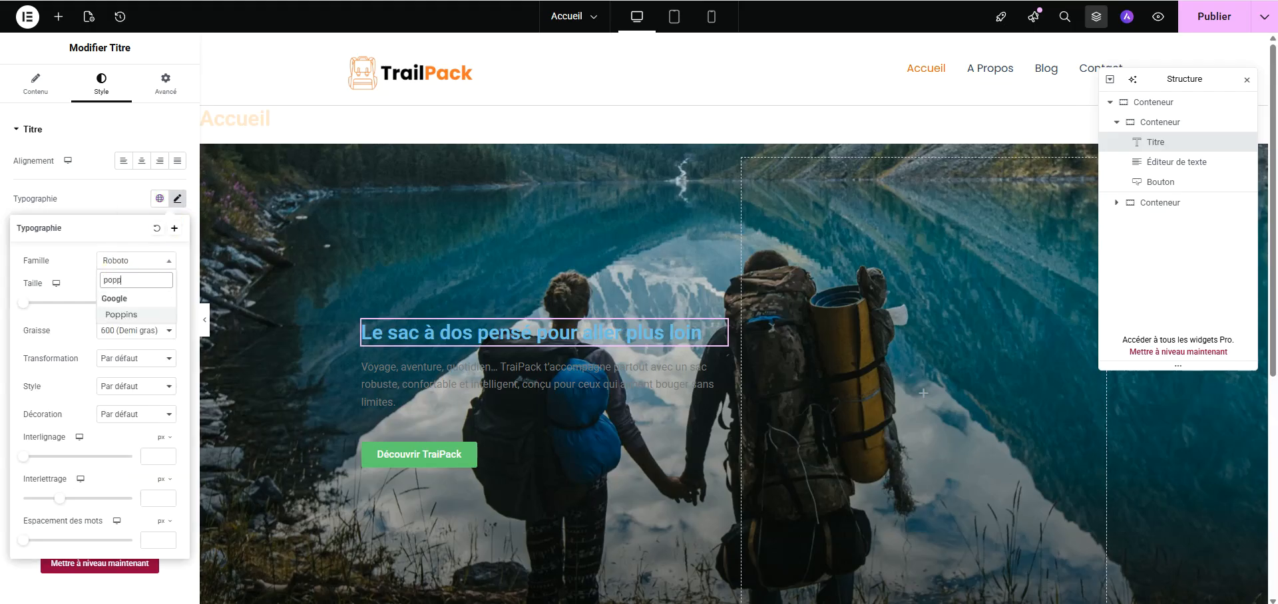
{"action": "left_click", "coordinate": [135, 319]}
{"action": "left_click", "coordinate": [138, 322]}
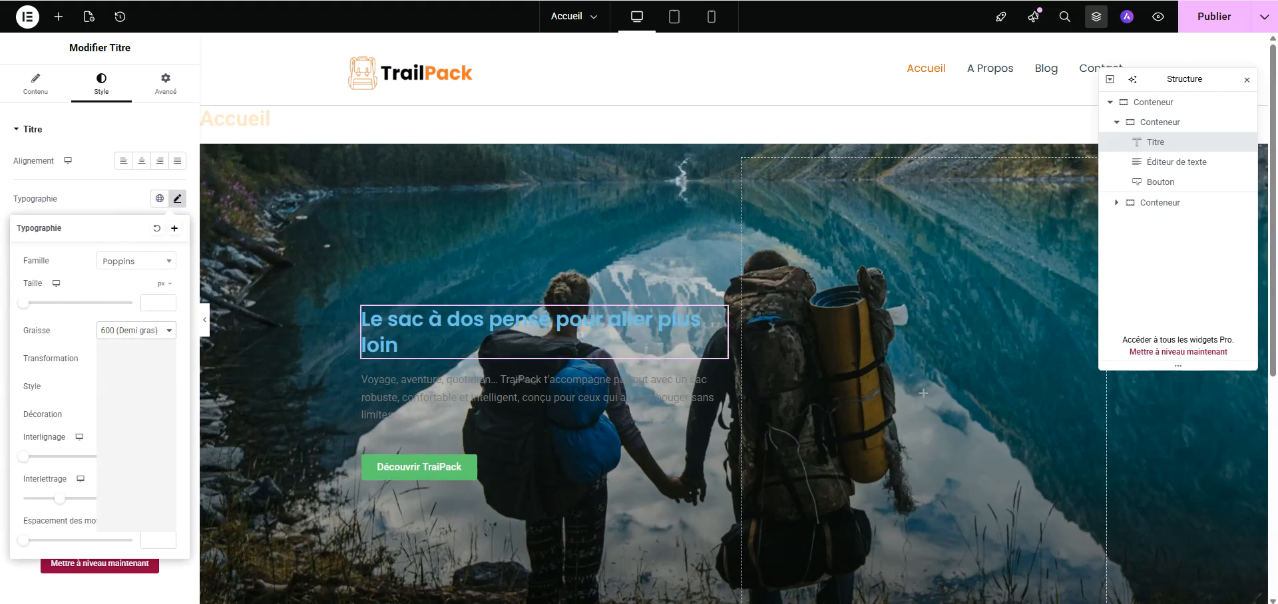
{"action": "left_click", "coordinate": [127, 441]}
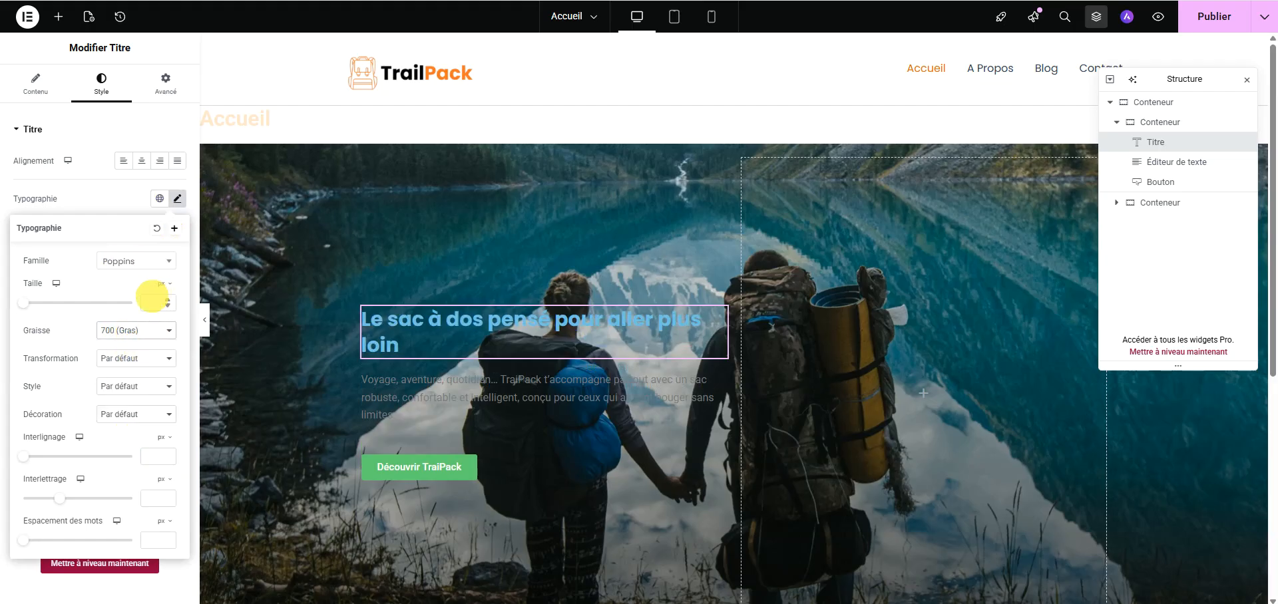
Step: Try several font sizes for the hero title, starting from 50 px, and settle on 35 px
{"action": "left_click", "coordinate": [144, 303]}
{"action": "type", "text": "50"}
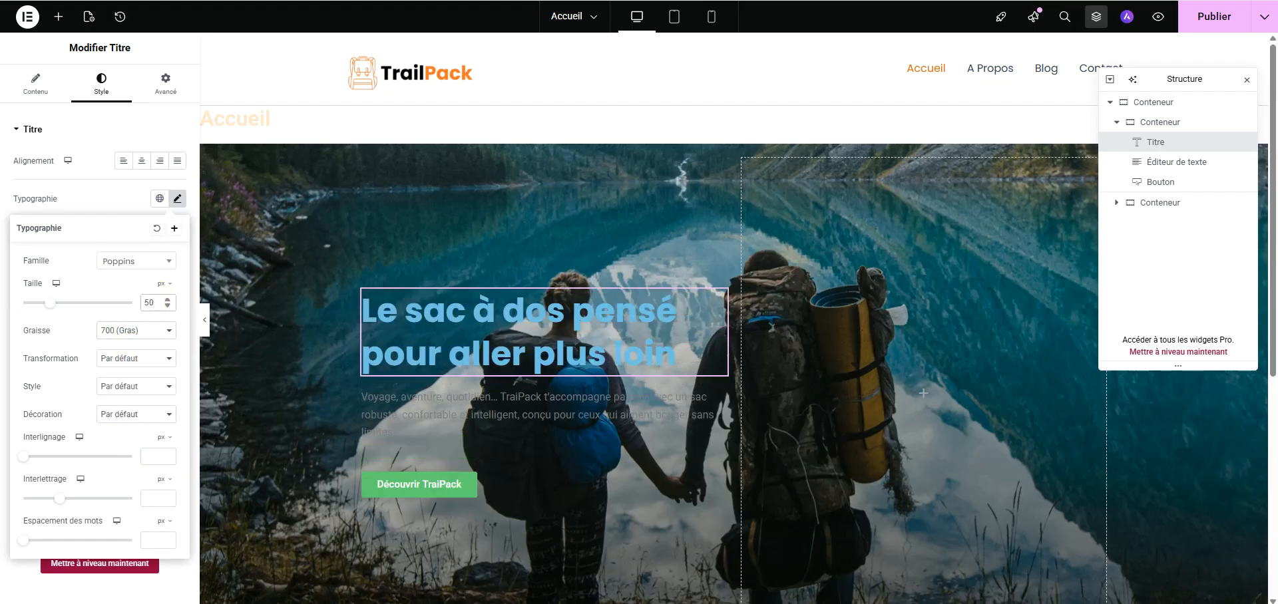
{"action": "key", "text": "Down"}
{"action": "key", "text": "Down"}
{"action": "key", "text": "Down"}
{"action": "key", "text": "Down"}
{"action": "key", "text": "Down"}
{"action": "key", "text": "Down"}
{"action": "key", "text": "Down"}
{"action": "key", "text": "Down"}
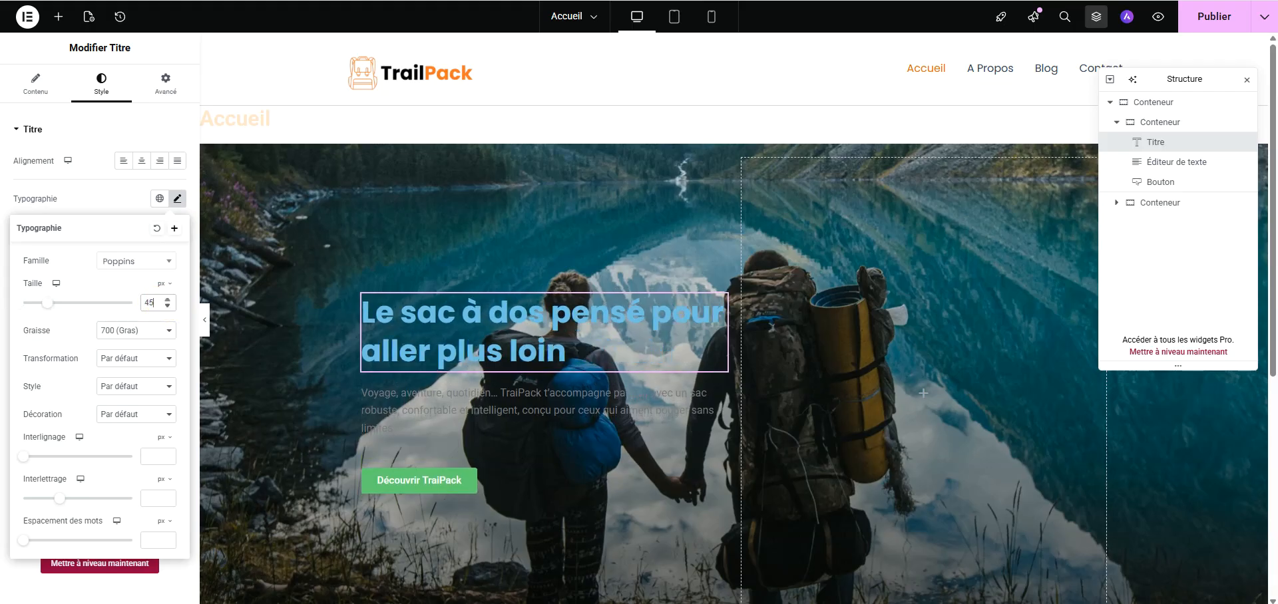
{"action": "key", "text": "Down"}
{"action": "key", "text": "Down"}
{"action": "key", "text": "Down"}
{"action": "key", "text": "Down"}
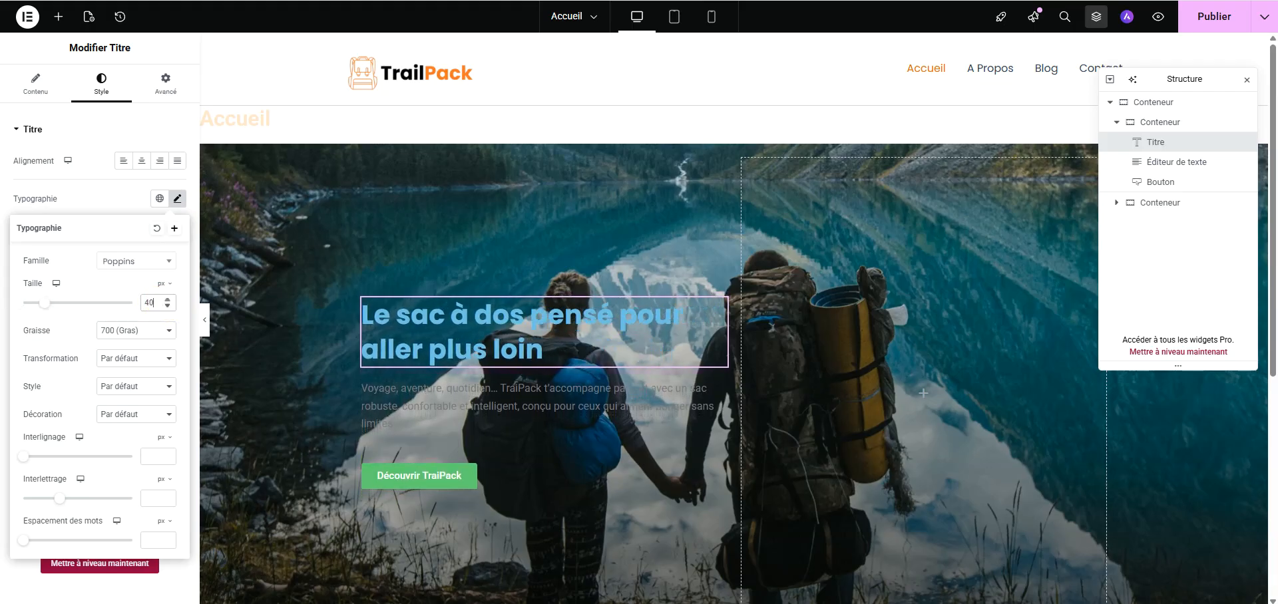
{"action": "key", "text": "Down"}
{"action": "key", "text": "Down"}
{"action": "key", "text": "Down"}
{"action": "key", "text": "Down"}
{"action": "key", "text": "Down"}
{"action": "key", "text": "Down"}
{"action": "key", "text": "Down"}
{"action": "key", "text": "Down"}
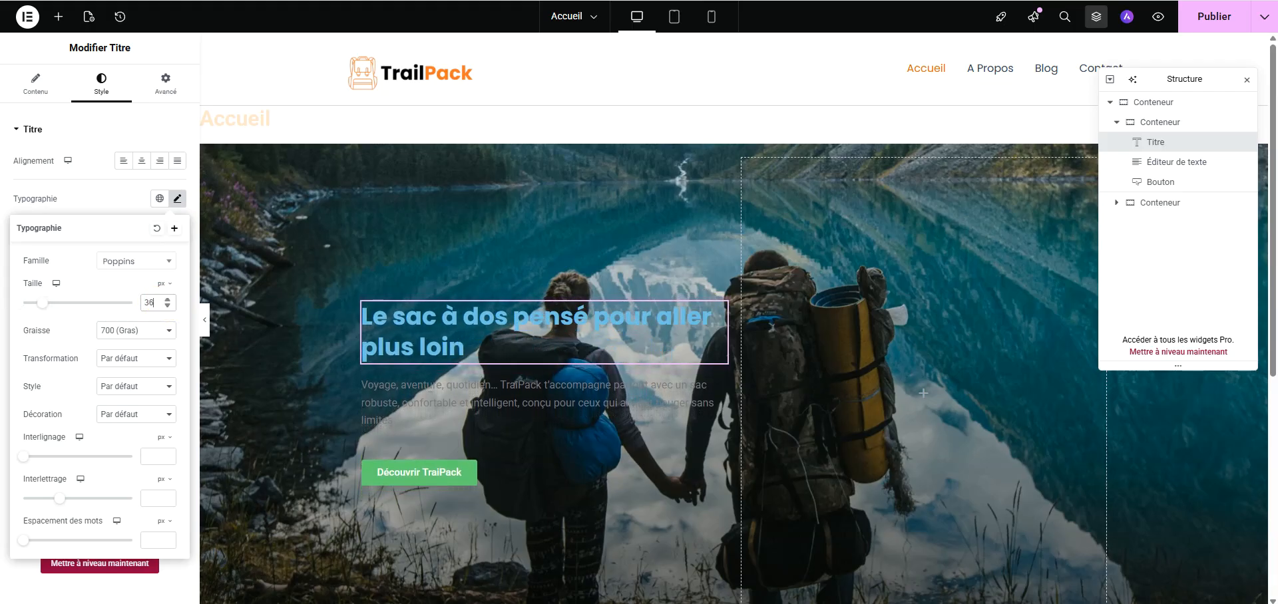
{"action": "key", "text": "Down"}
{"action": "key", "text": "Down"}
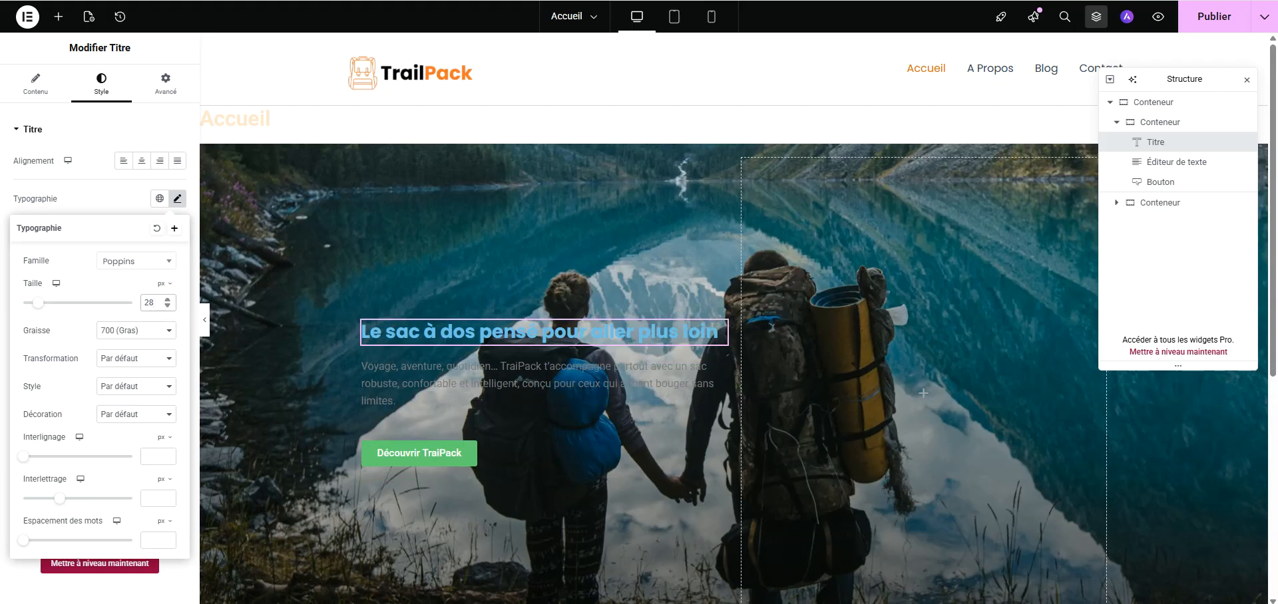
{"action": "key", "text": "Up"}
{"action": "key", "text": "Up"}
{"action": "key", "text": "Up"}
{"action": "key", "text": "Up"}
{"action": "key", "text": "Up"}
{"action": "key", "text": "Up"}
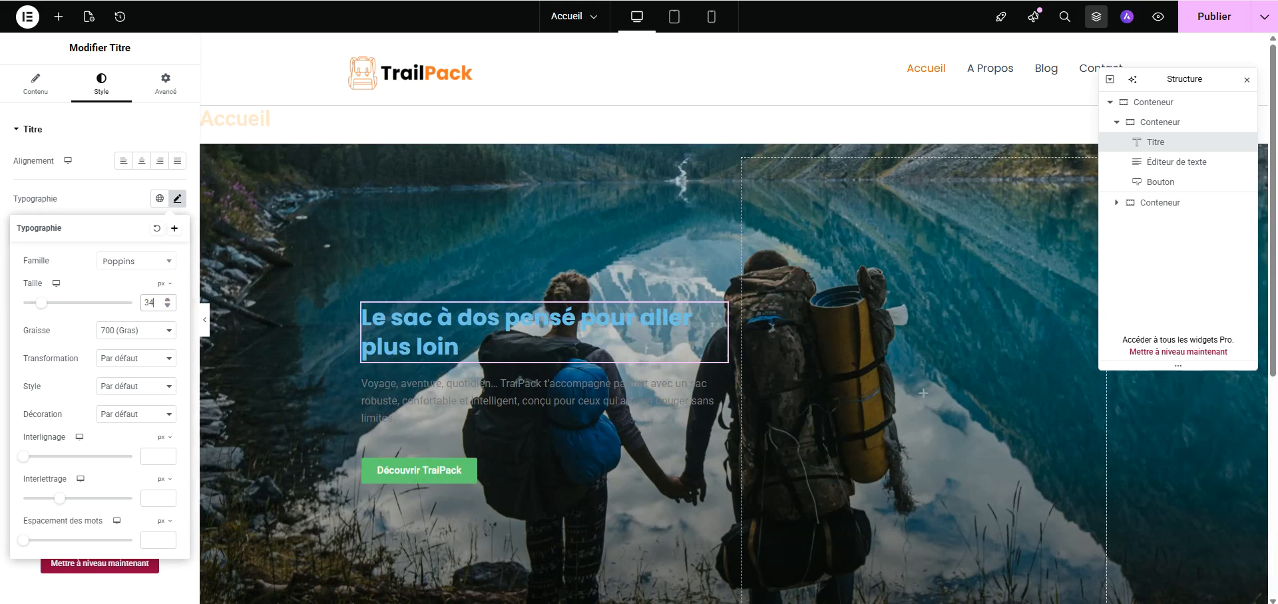
{"action": "left_click", "coordinate": [168, 299]}
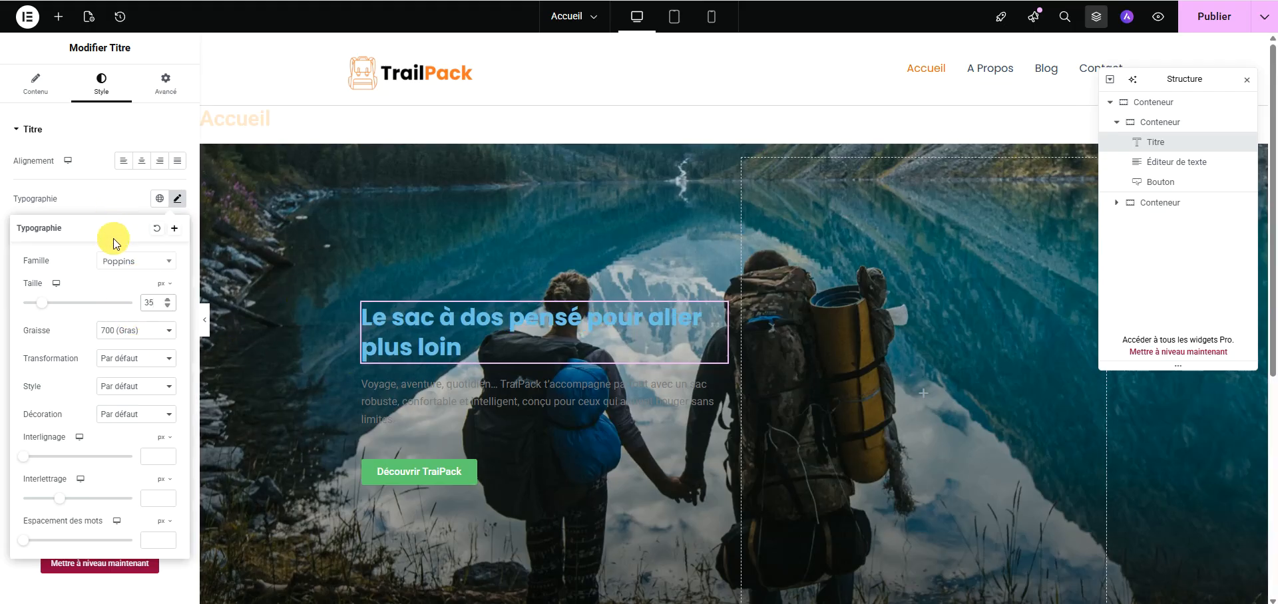
Step: Set the hero title's text colour to white, #FFFFFF
{"action": "left_click", "coordinate": [194, 372]}
{"action": "left_click", "coordinate": [432, 344]}
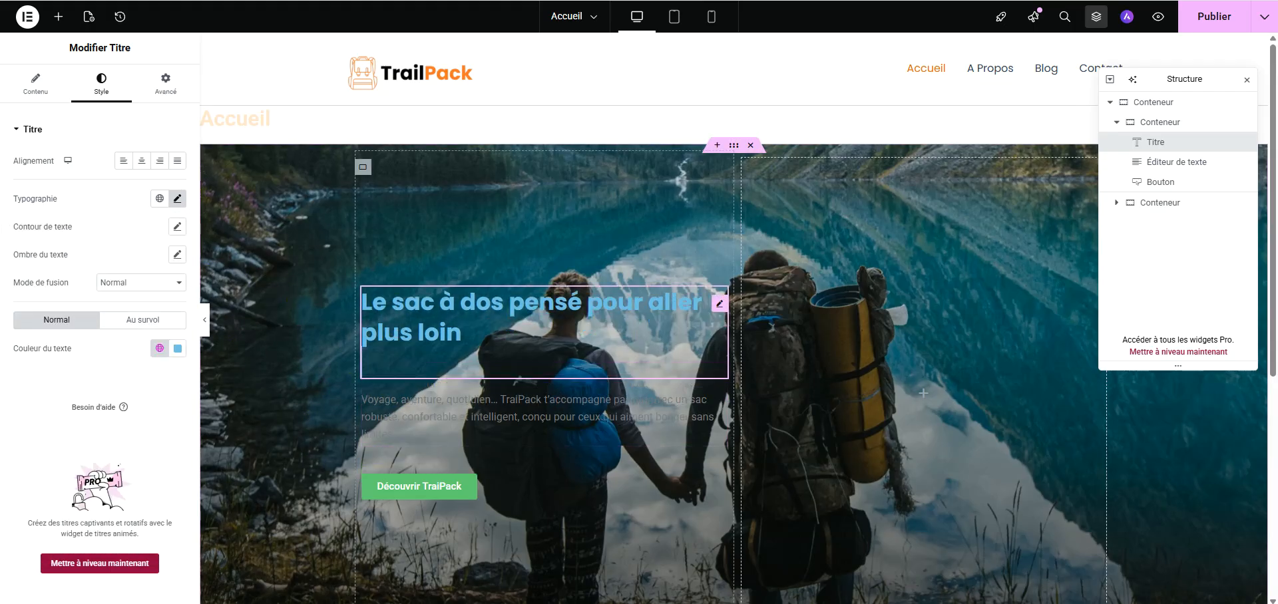
{"action": "left_click", "coordinate": [178, 348]}
{"action": "type", "text": "#FFFFFF"}
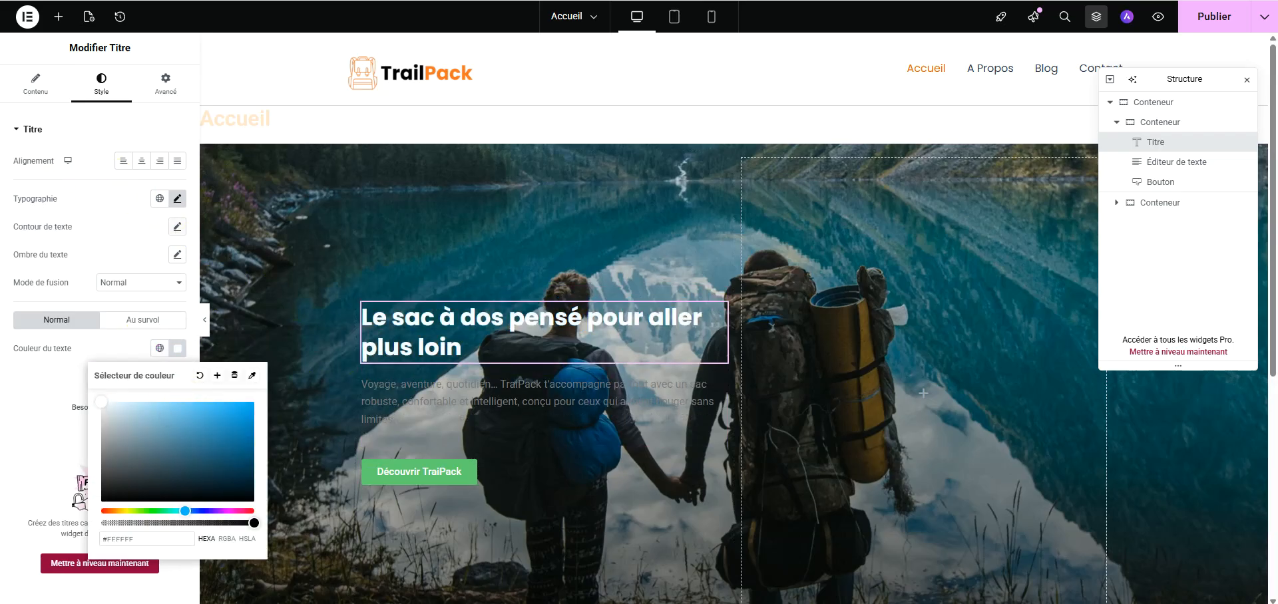
Step: Set the hero paragraph's typography to weight 500 (Moyen) and size 22 px
{"action": "left_click", "coordinate": [429, 399]}
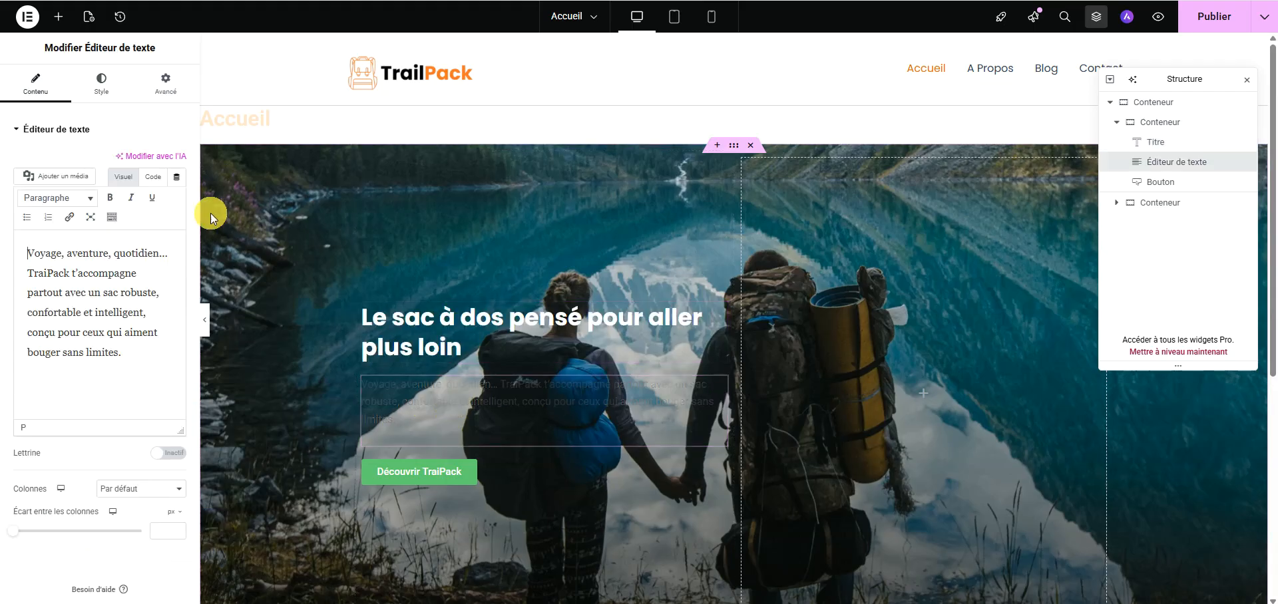
{"action": "left_click", "coordinate": [101, 83]}
{"action": "left_click", "coordinate": [177, 199]}
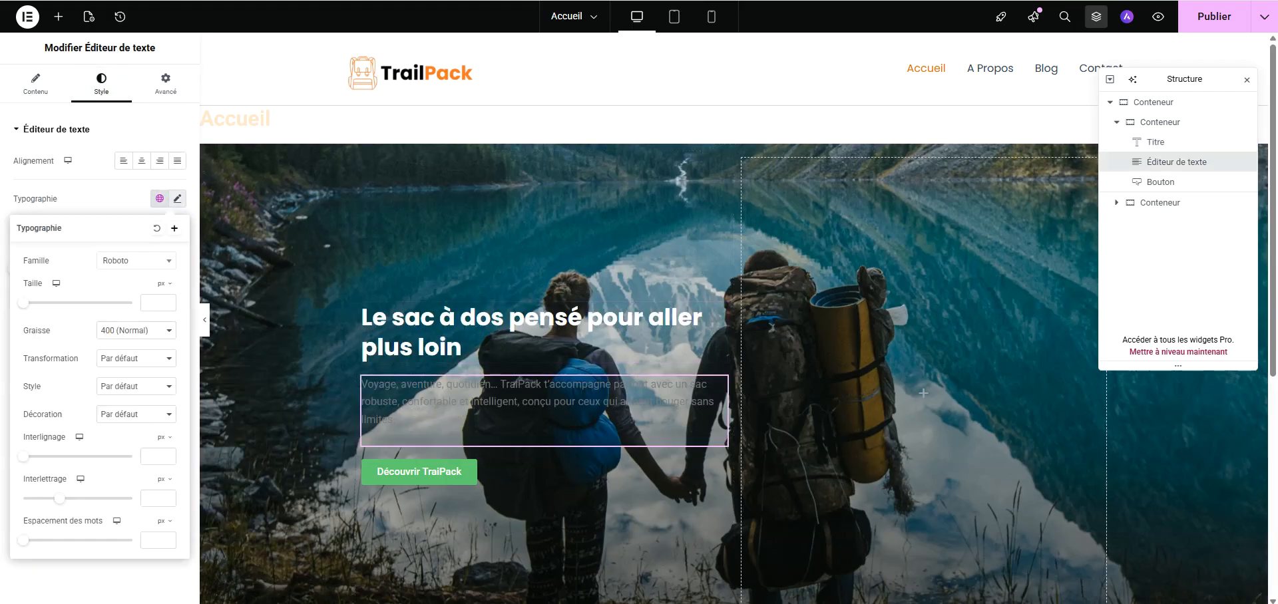
{"action": "left_click", "coordinate": [137, 330]}
{"action": "left_click", "coordinate": [127, 412]}
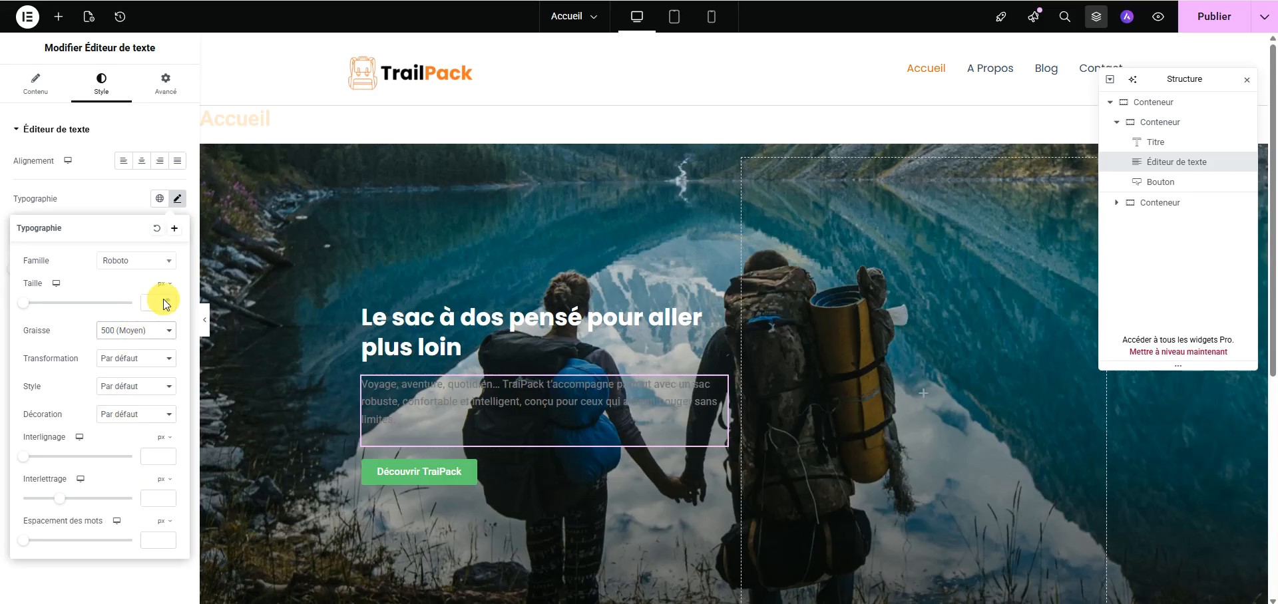
{"action": "type", "text": "24"}
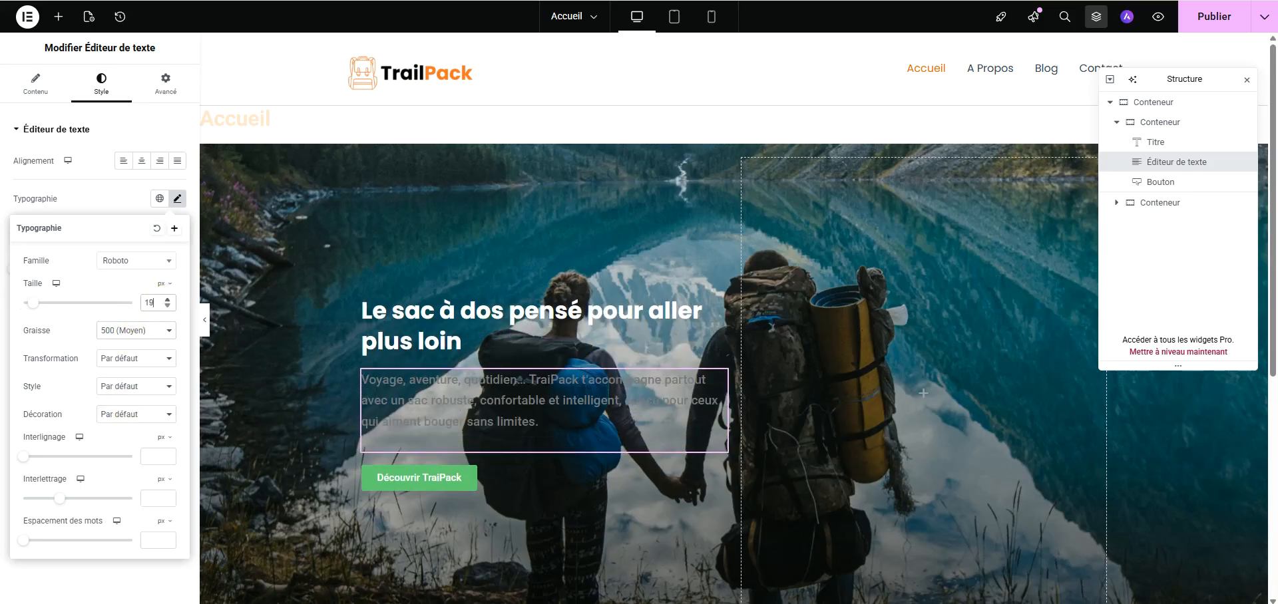
{"action": "key", "text": "Down"}
{"action": "key", "text": "Down"}
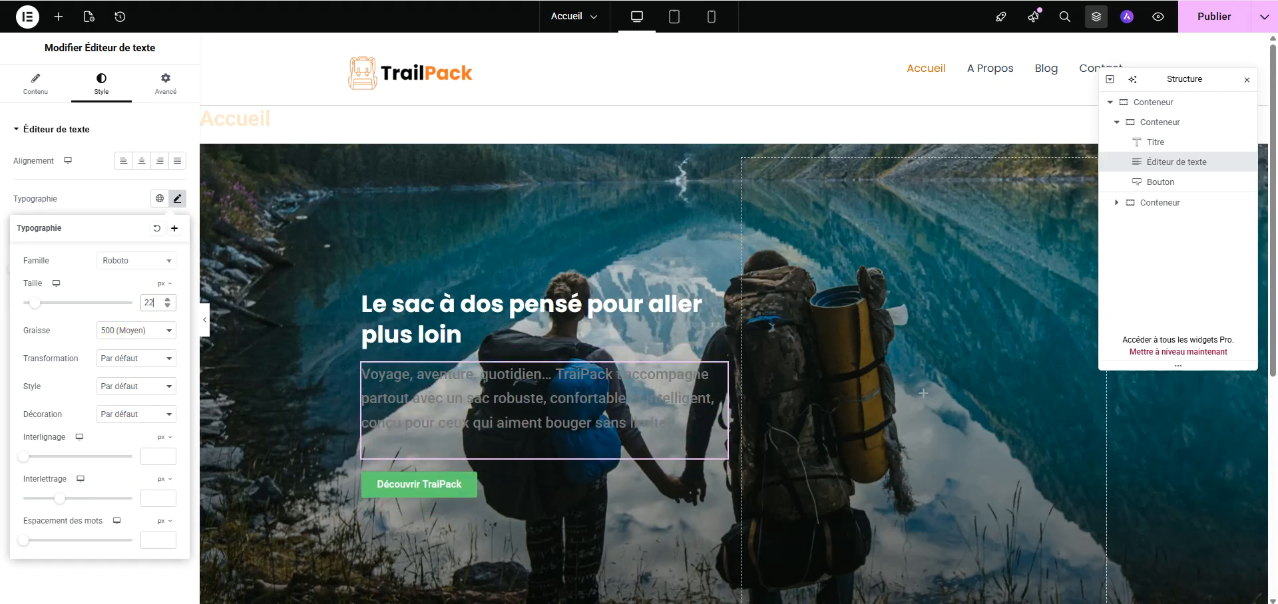
{"action": "left_click", "coordinate": [130, 207]}
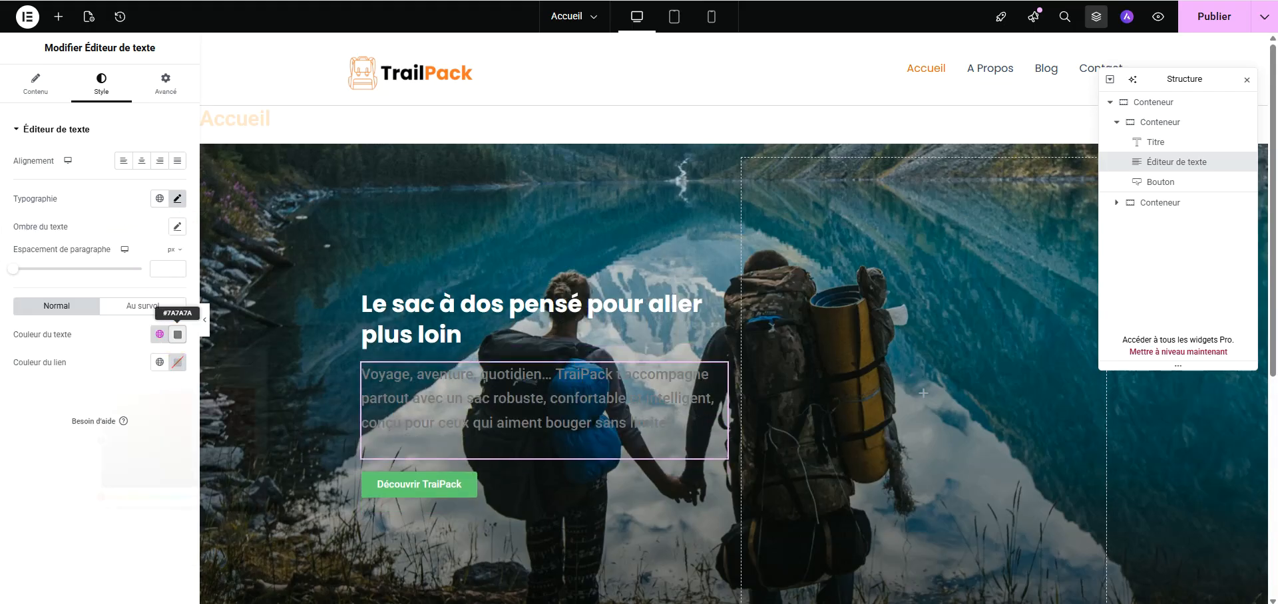
Step: Set the hero paragraph's text colour to white, #FFFFFF
{"action": "left_click", "coordinate": [178, 334]}
{"action": "type", "text": "#FFFFFF"}
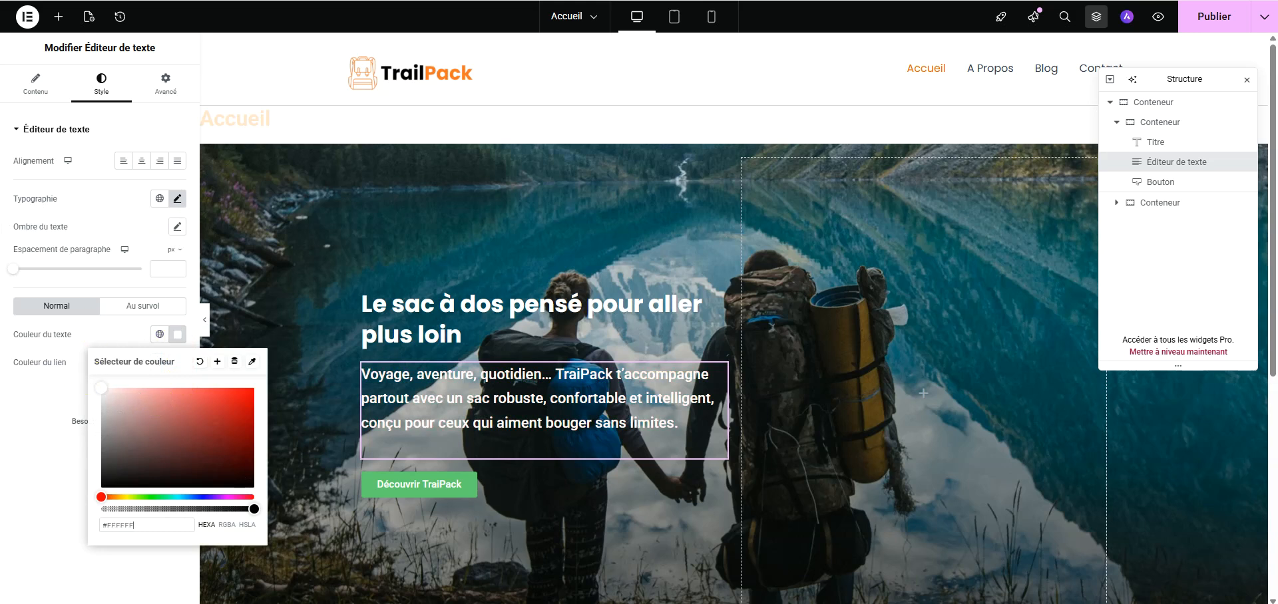
{"action": "left_click", "coordinate": [106, 399]}
{"action": "left_click_drag", "start_coordinate": [105, 398], "coordinate": [101, 388]}
{"action": "left_click", "coordinate": [102, 205]}
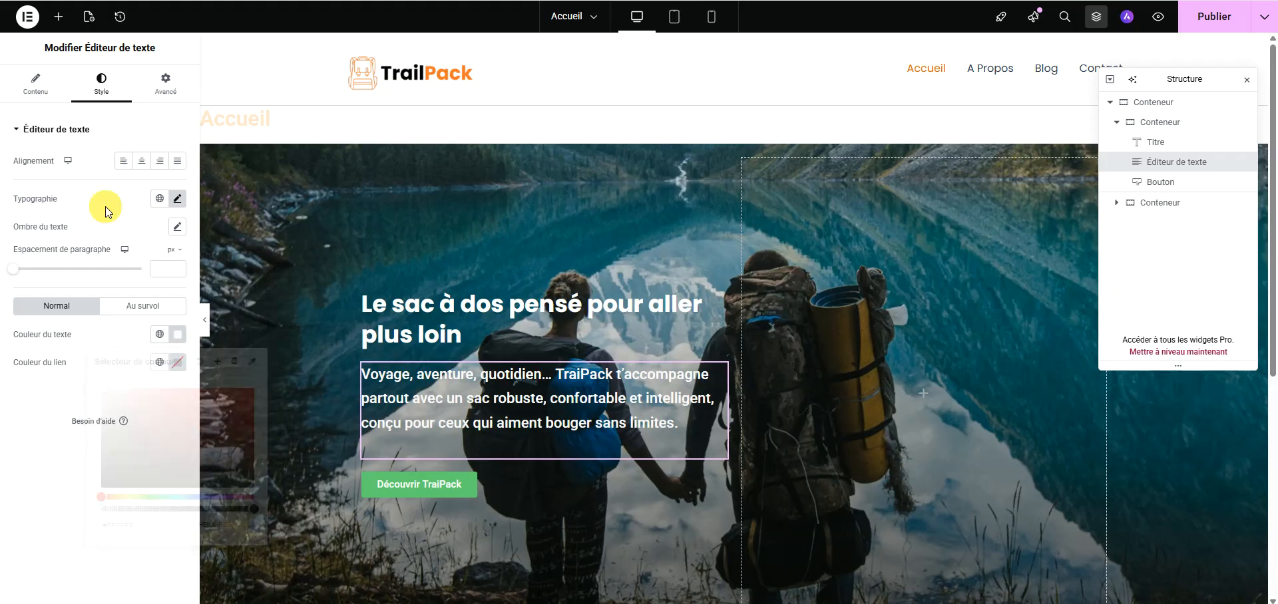
Step: Set the Découvrir TraiPack button's background colour to #FF7A00, copying the Orange principal code from the palette note in Notepad
{"action": "scroll", "coordinate": [362, 465], "scroll_direction": "down", "scroll_amount": 2}
{"action": "left_click", "coordinate": [418, 351]}
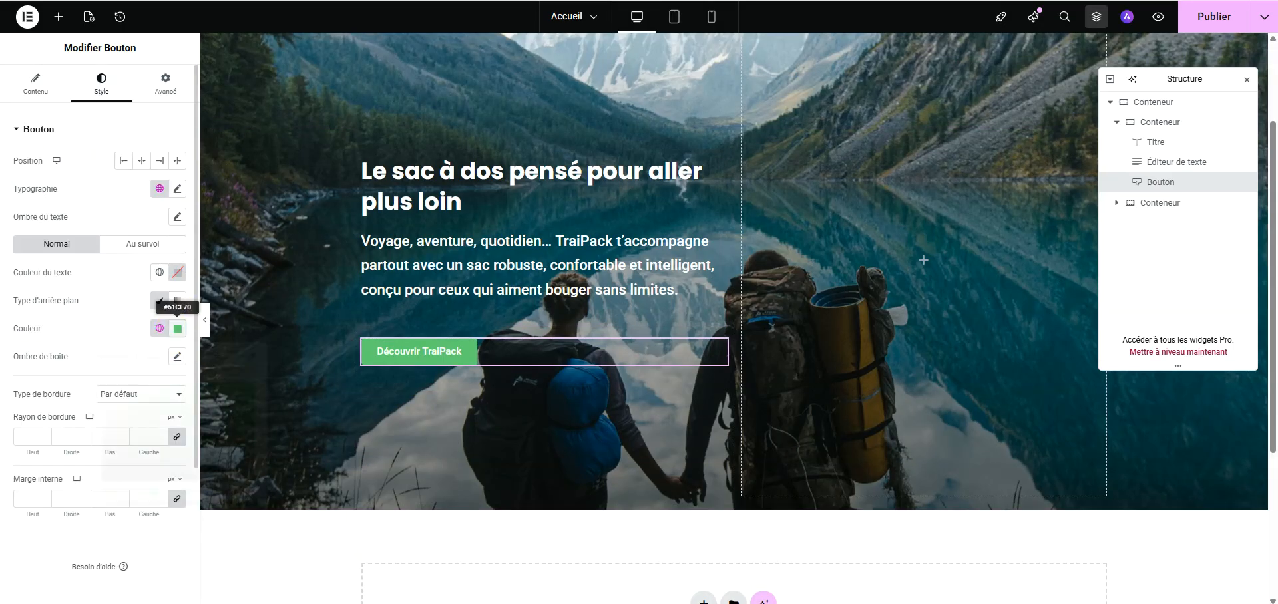
{"action": "left_click", "coordinate": [177, 328]}
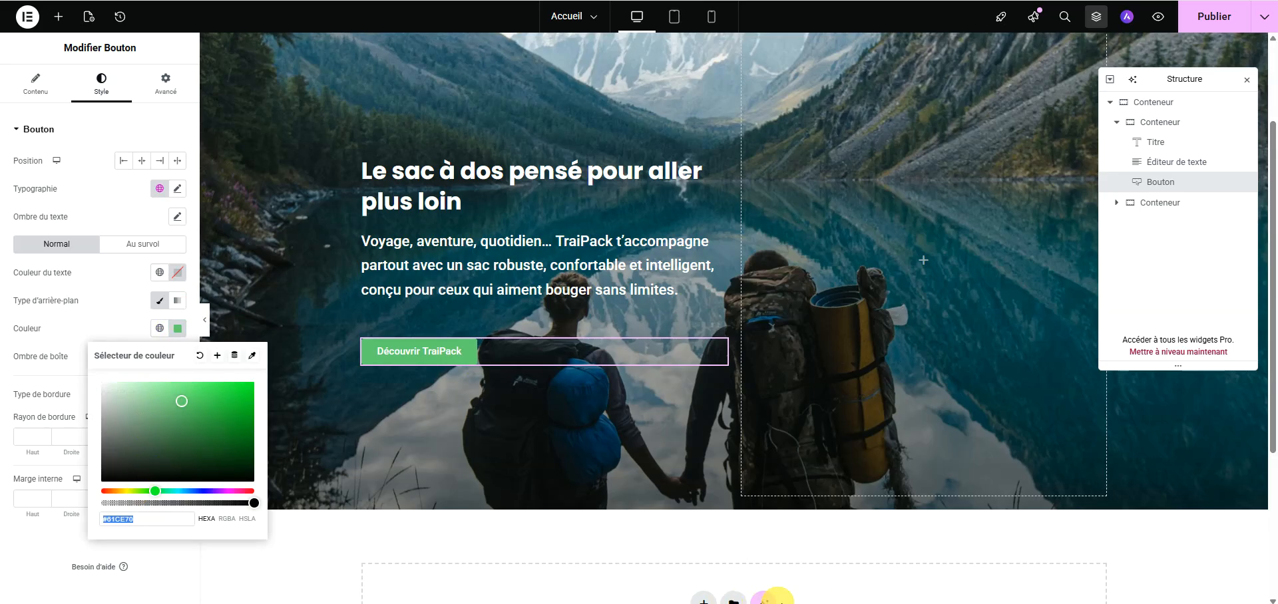
{"action": "key", "text": "alt+Tab"}
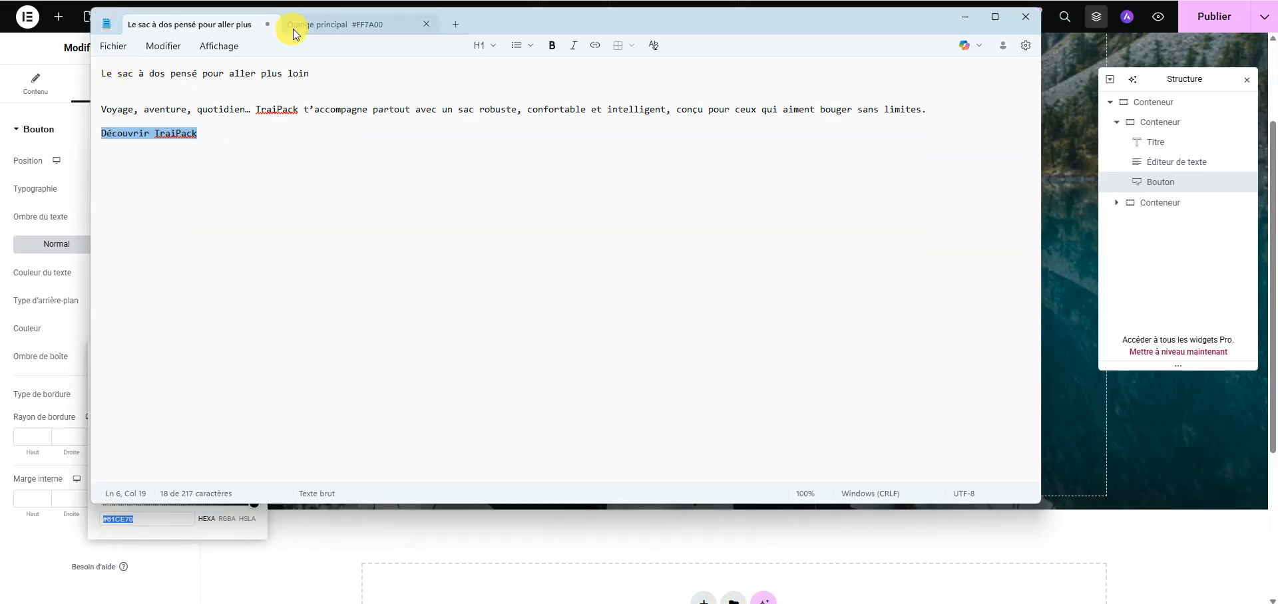
{"action": "left_click", "coordinate": [313, 24]}
{"action": "double_click", "coordinate": [224, 75]}
{"action": "right_click", "coordinate": [225, 73]}
{"action": "left_click", "coordinate": [290, 94]}
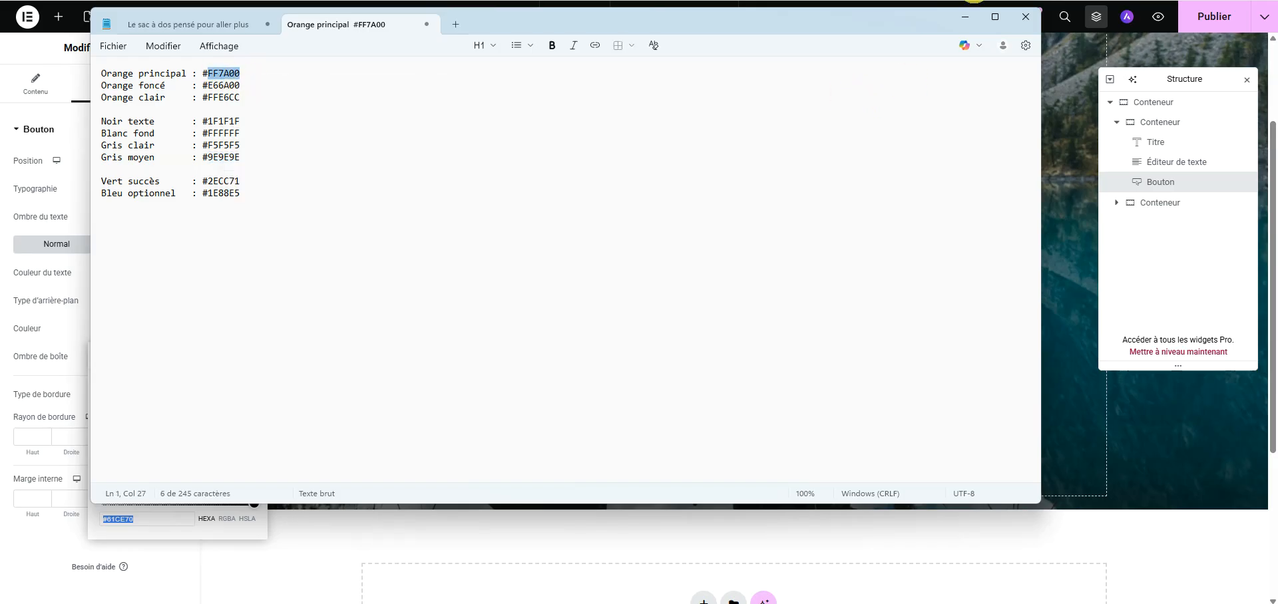
{"action": "key", "text": "alt+Tab"}
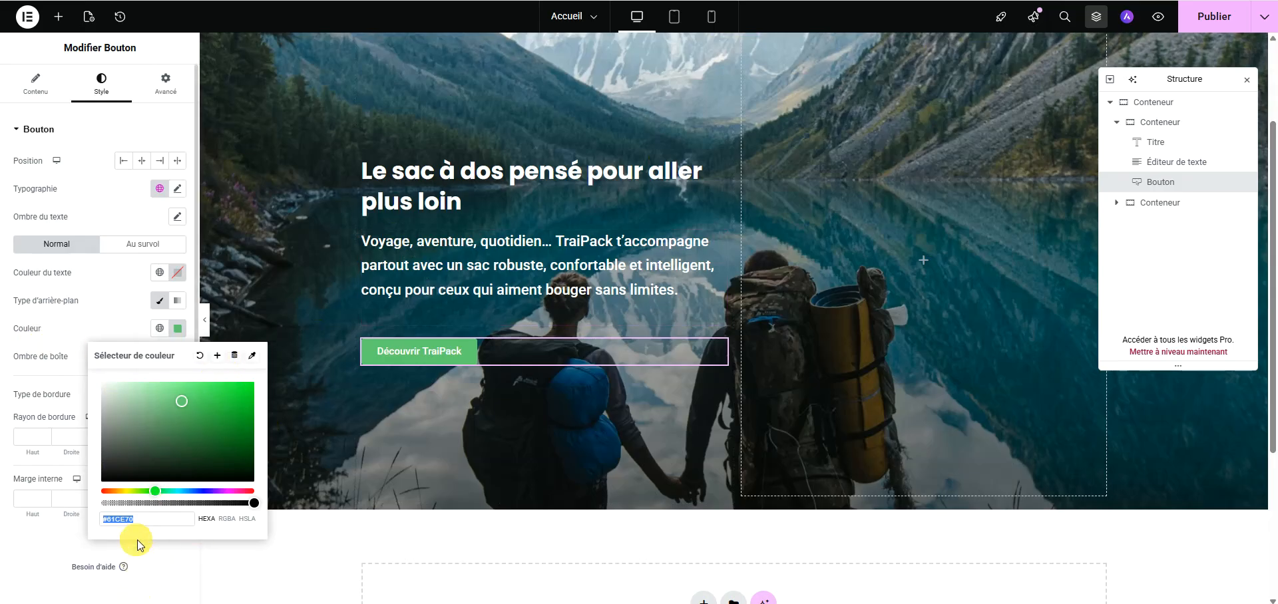
{"action": "key", "text": "ctrl+v"}
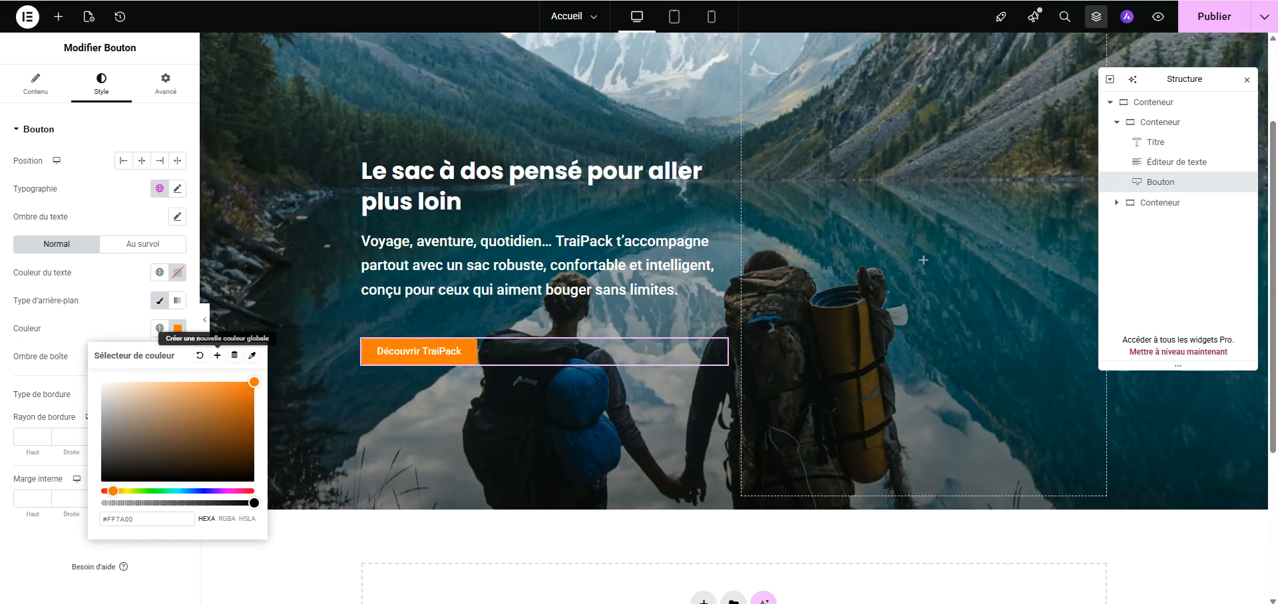
Step: Save the button's orange background as a new global colour, replacing the default name with a custom one
{"action": "left_click", "coordinate": [217, 355]}
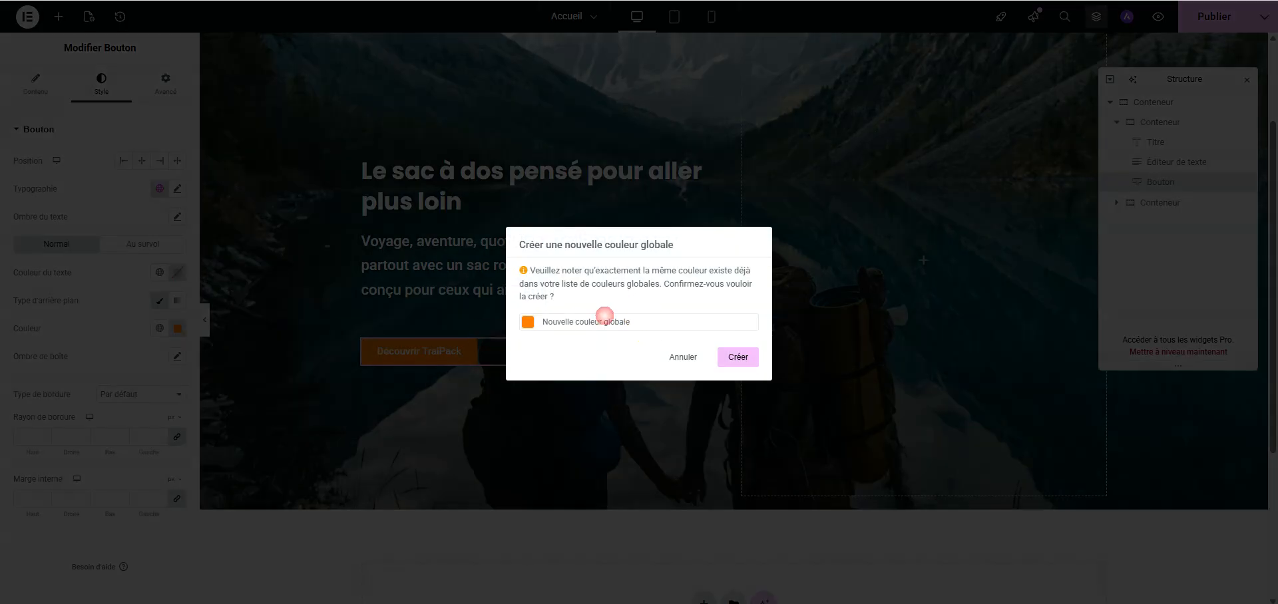
{"action": "key", "text": "BackSpace"}
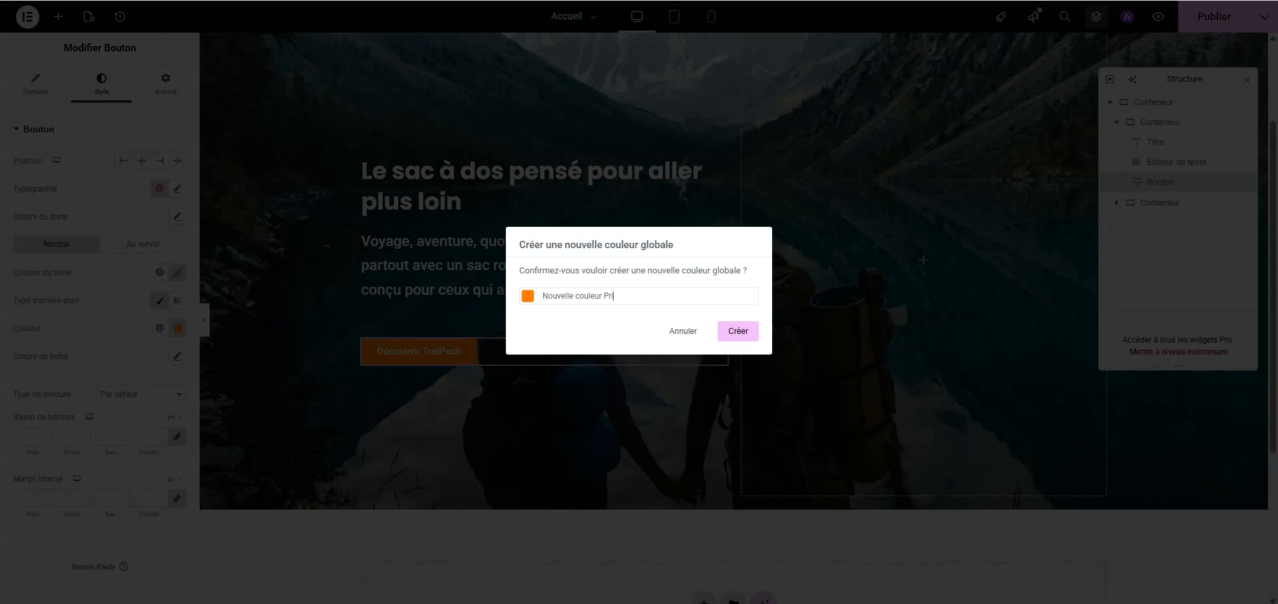
{"action": "left_click", "coordinate": [738, 330]}
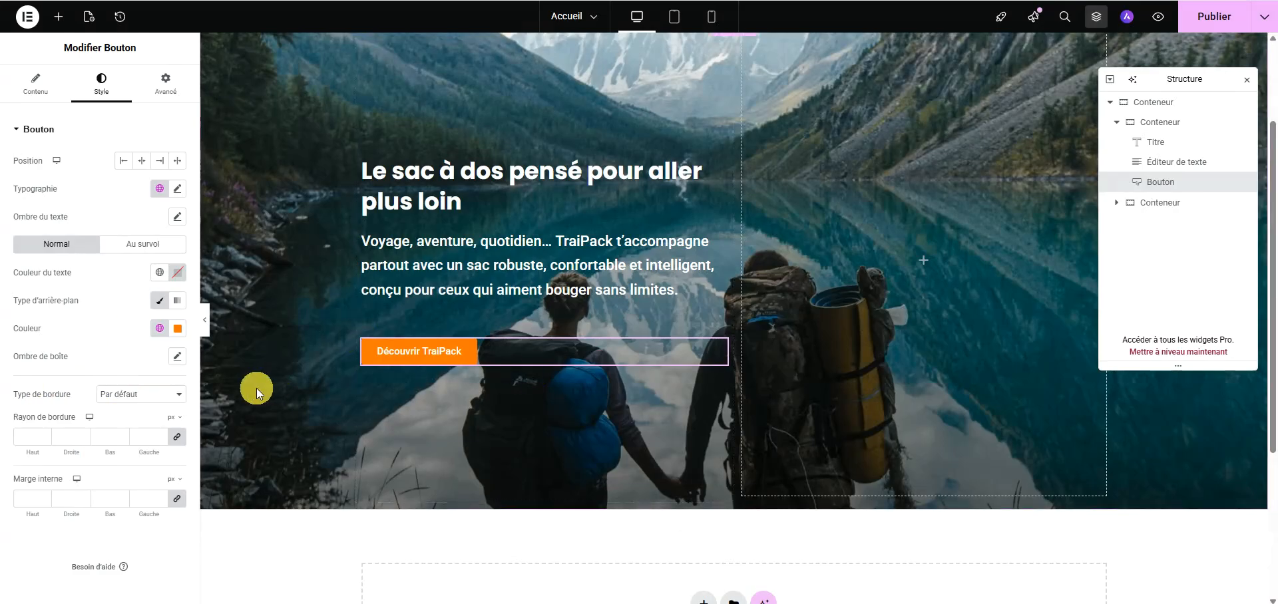
Step: Preview the Accueil page without the editing panels and check the hero section from header to footer
{"action": "left_click", "coordinate": [203, 322]}
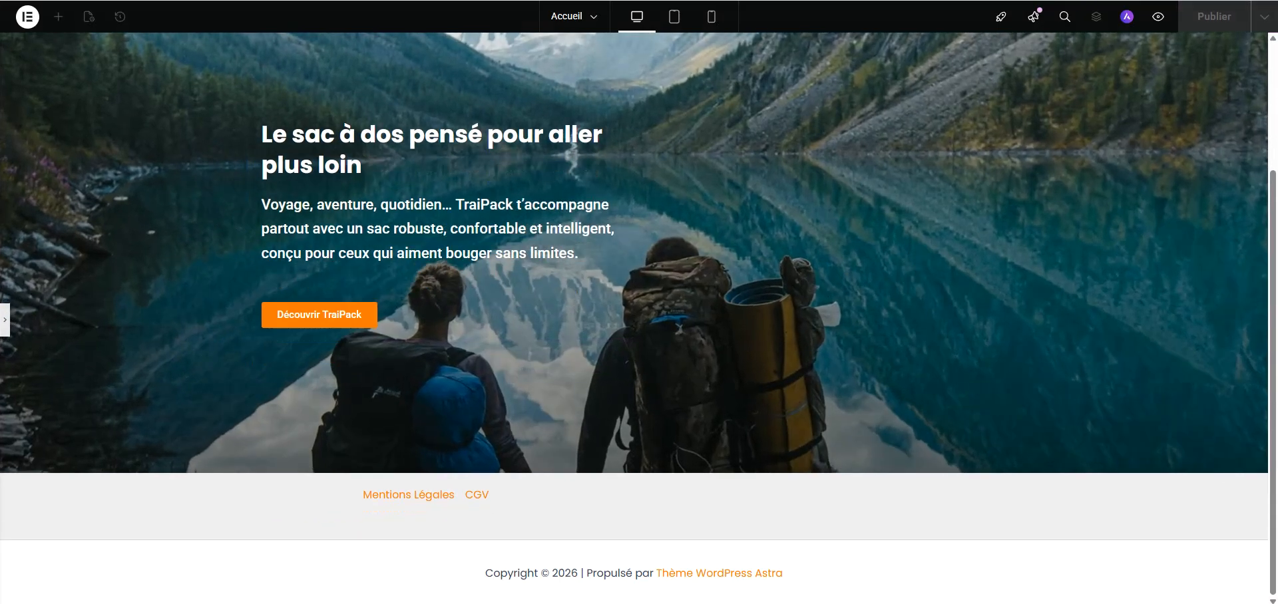
{"action": "scroll", "coordinate": [940, 306], "scroll_direction": "down", "scroll_amount": 5}
{"action": "scroll", "coordinate": [936, 340], "scroll_direction": "up", "scroll_amount": 5}
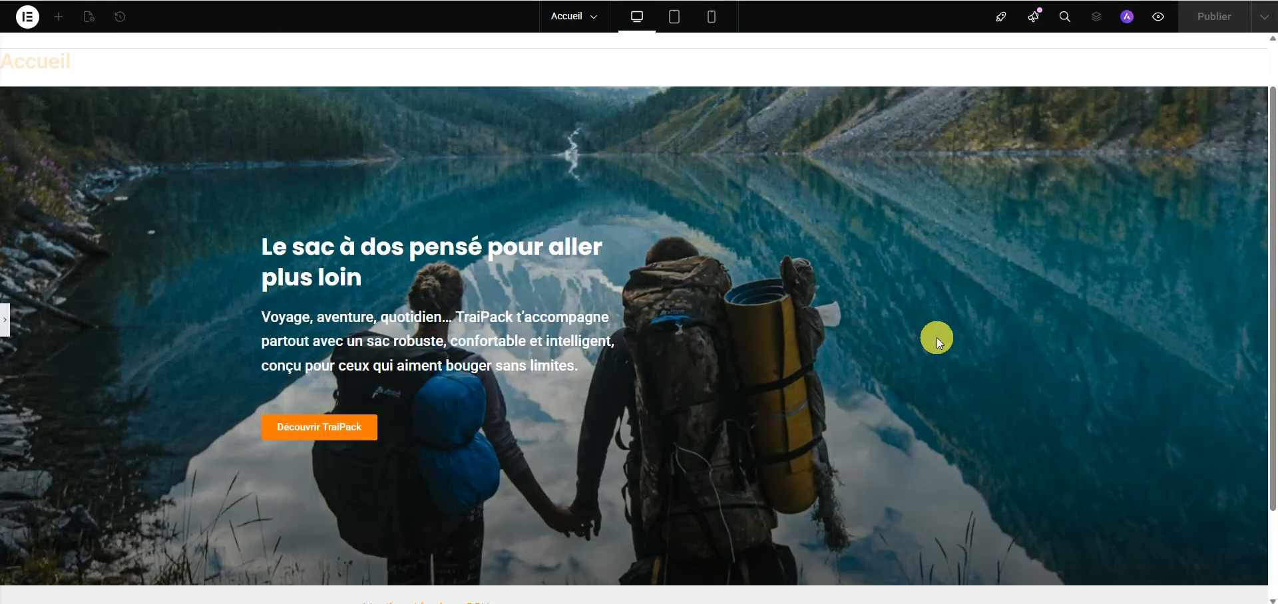
{"action": "scroll", "coordinate": [928, 349], "scroll_direction": "down", "scroll_amount": 5}
{"action": "scroll", "coordinate": [928, 350], "scroll_direction": "up", "scroll_amount": 4}
{"action": "left_click", "coordinate": [5, 320]}
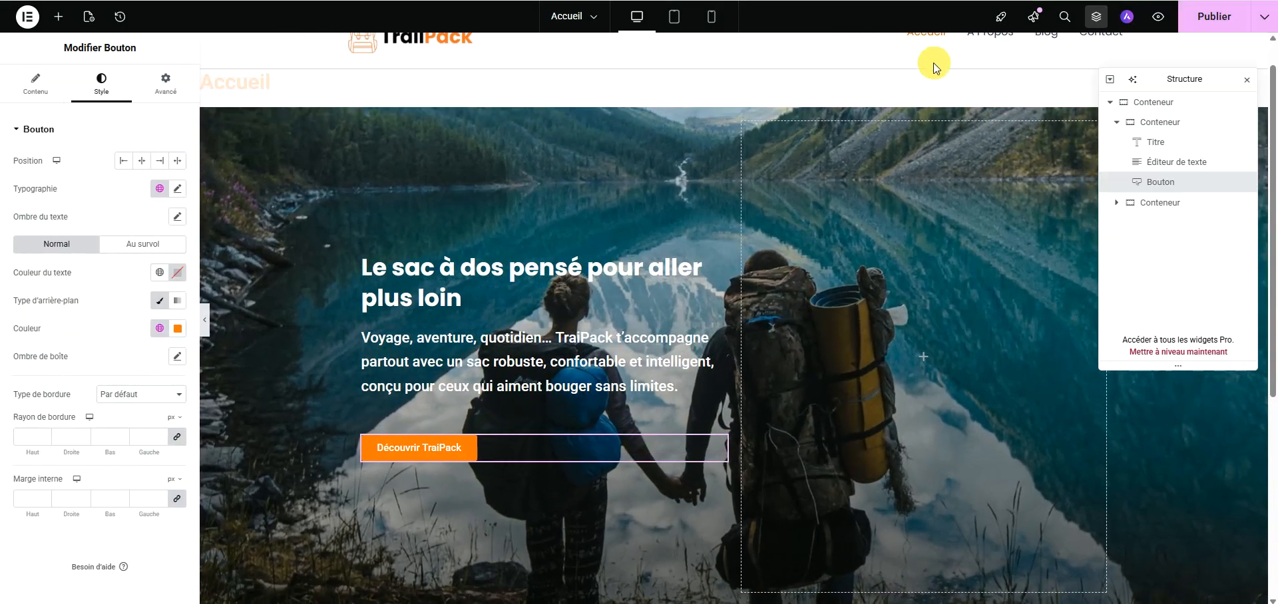
Step: Give the hero's outer container a top shape divider, trying the asymmetric curve and layered mountains before choosing the small arrow
{"action": "left_click", "coordinate": [264, 164]}
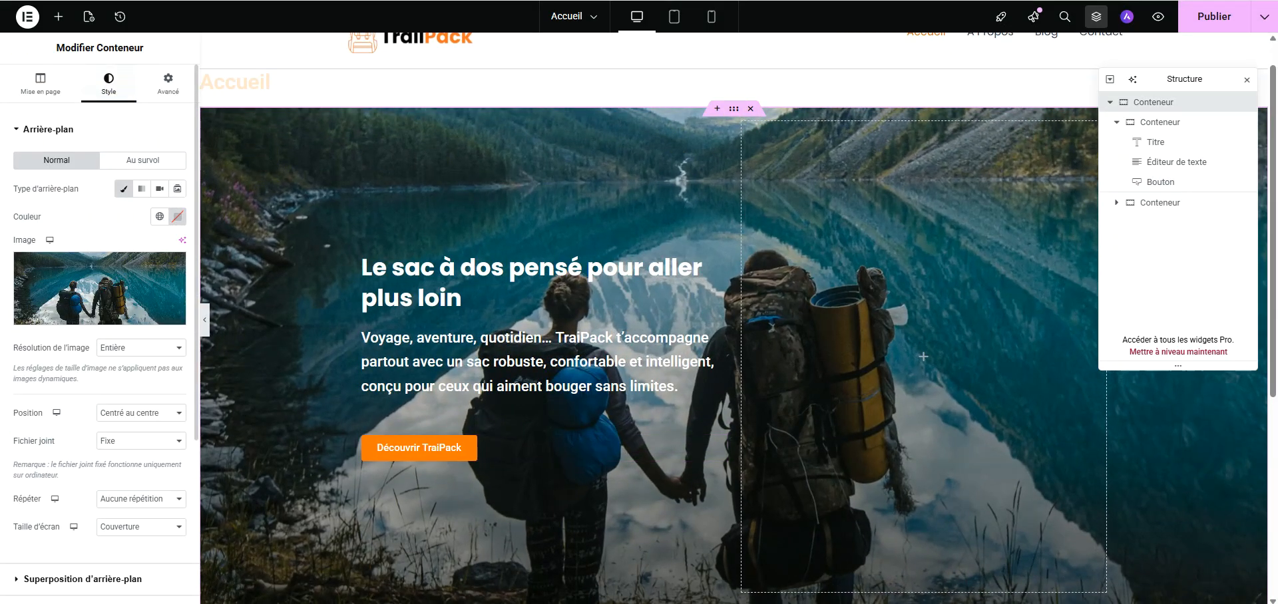
{"action": "scroll", "coordinate": [51, 152], "scroll_direction": "down", "scroll_amount": 1}
{"action": "scroll", "coordinate": [52, 152], "scroll_direction": "up", "scroll_amount": 1}
{"action": "left_click", "coordinate": [20, 129]}
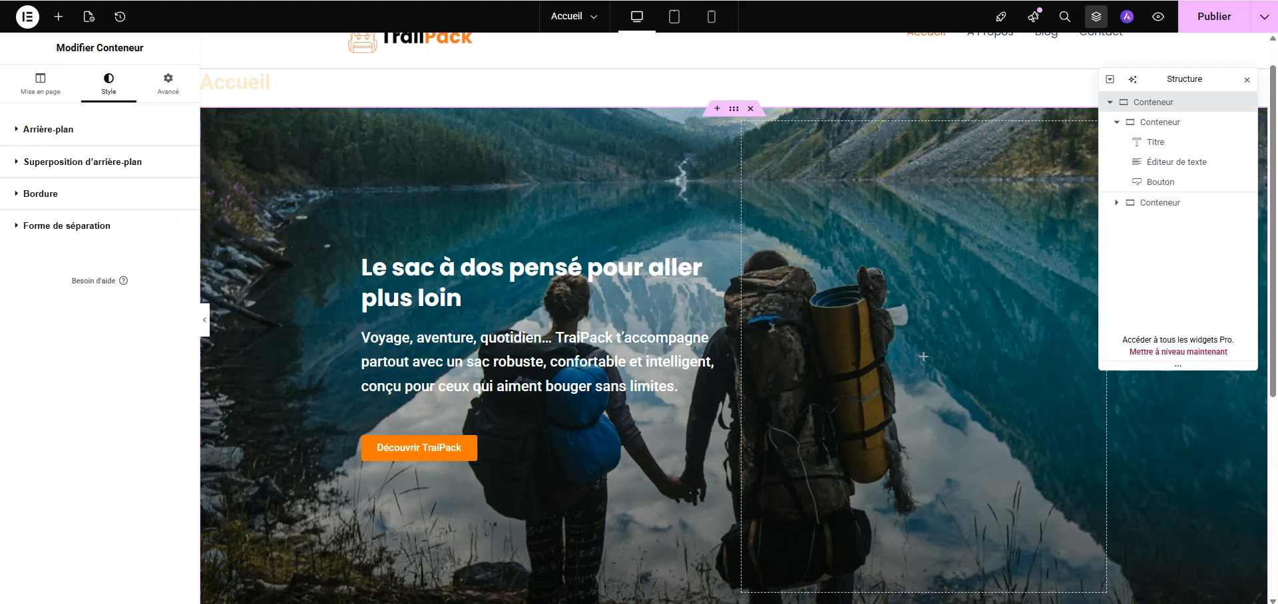
{"action": "left_click", "coordinate": [66, 227]}
{"action": "scroll", "coordinate": [160, 279], "scroll_direction": "down", "scroll_amount": 1}
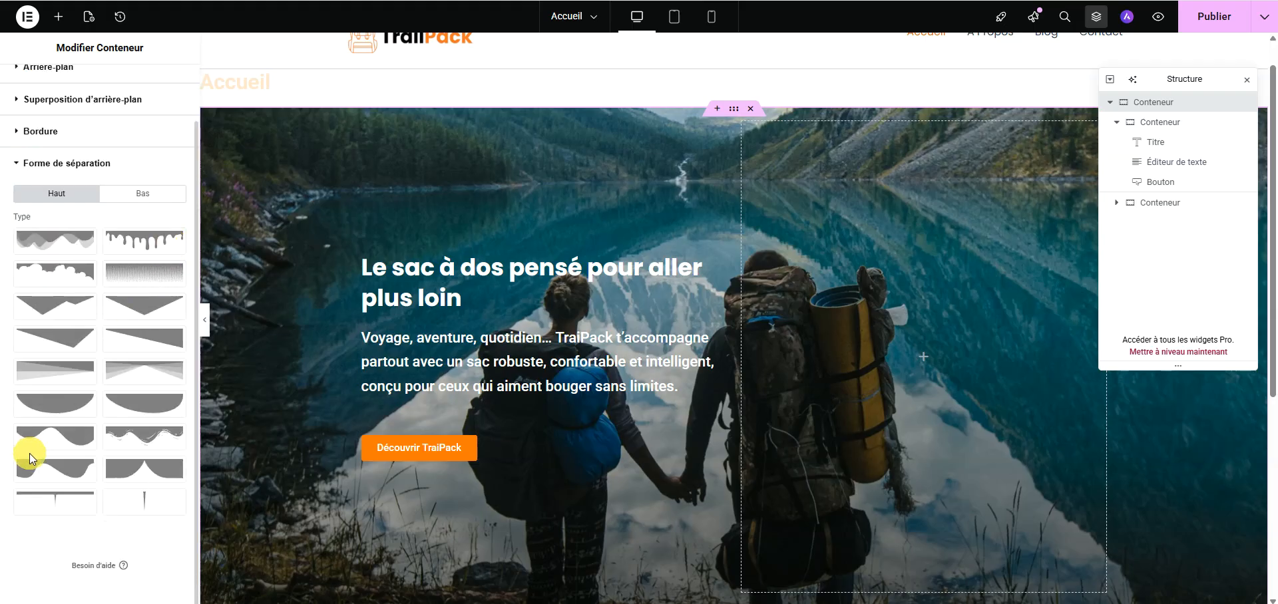
{"action": "left_click", "coordinate": [140, 406]}
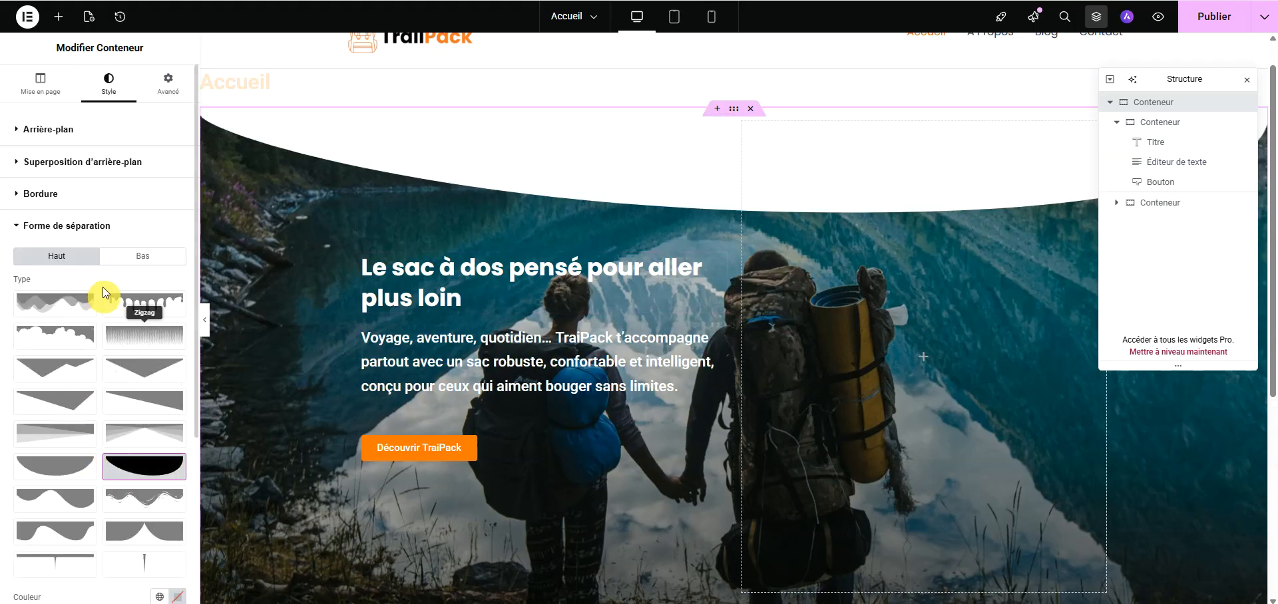
{"action": "left_click", "coordinate": [60, 305]}
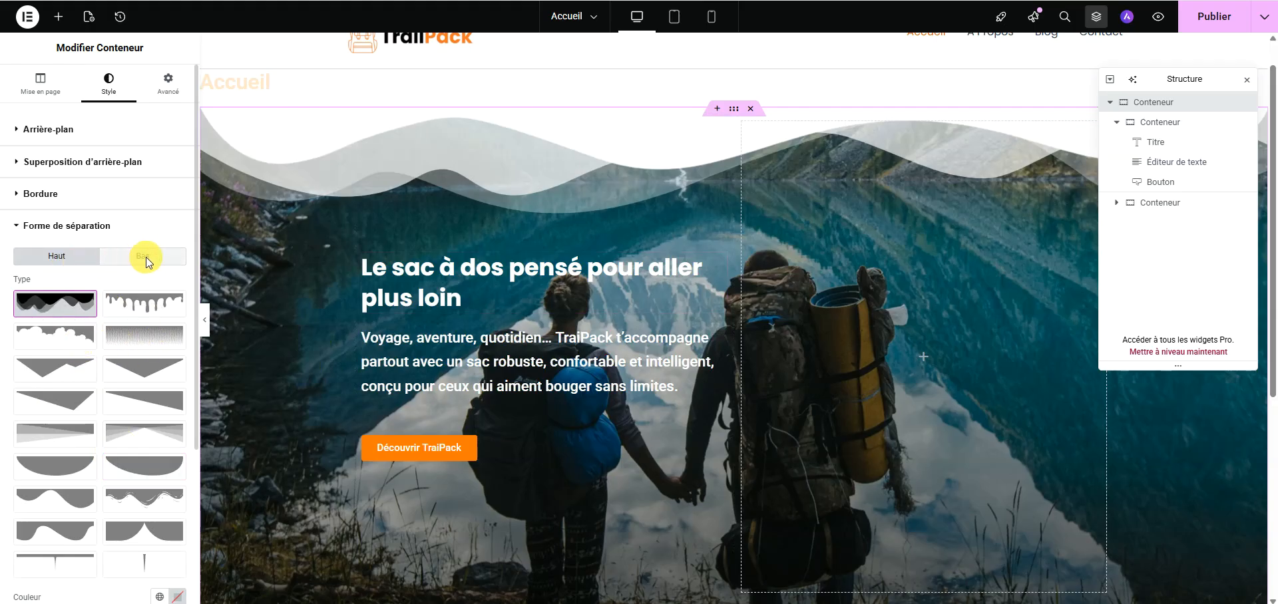
{"action": "scroll", "coordinate": [74, 409], "scroll_direction": "down", "scroll_amount": 3}
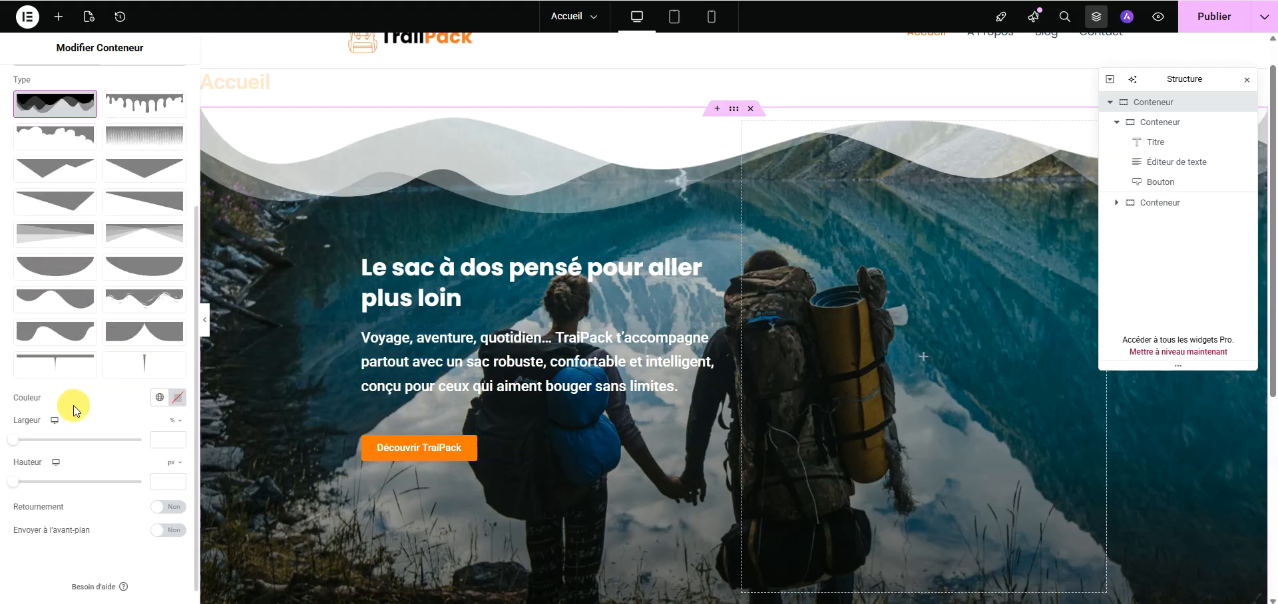
{"action": "left_click", "coordinate": [144, 364]}
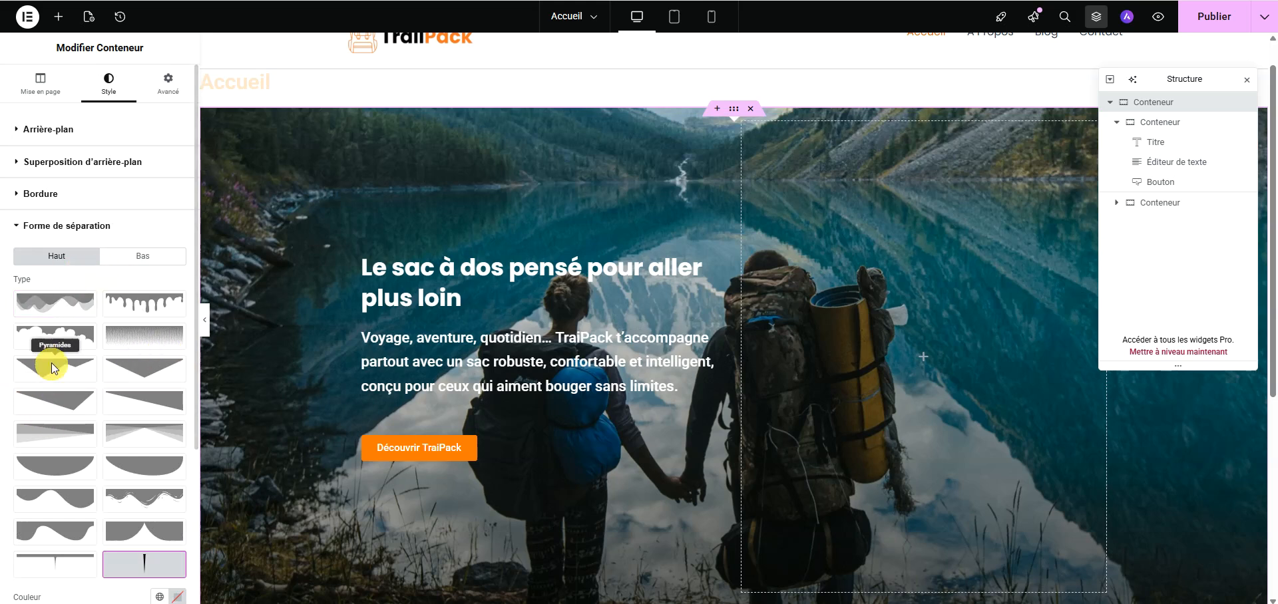
{"action": "scroll", "coordinate": [53, 323], "scroll_direction": "down", "scroll_amount": 3}
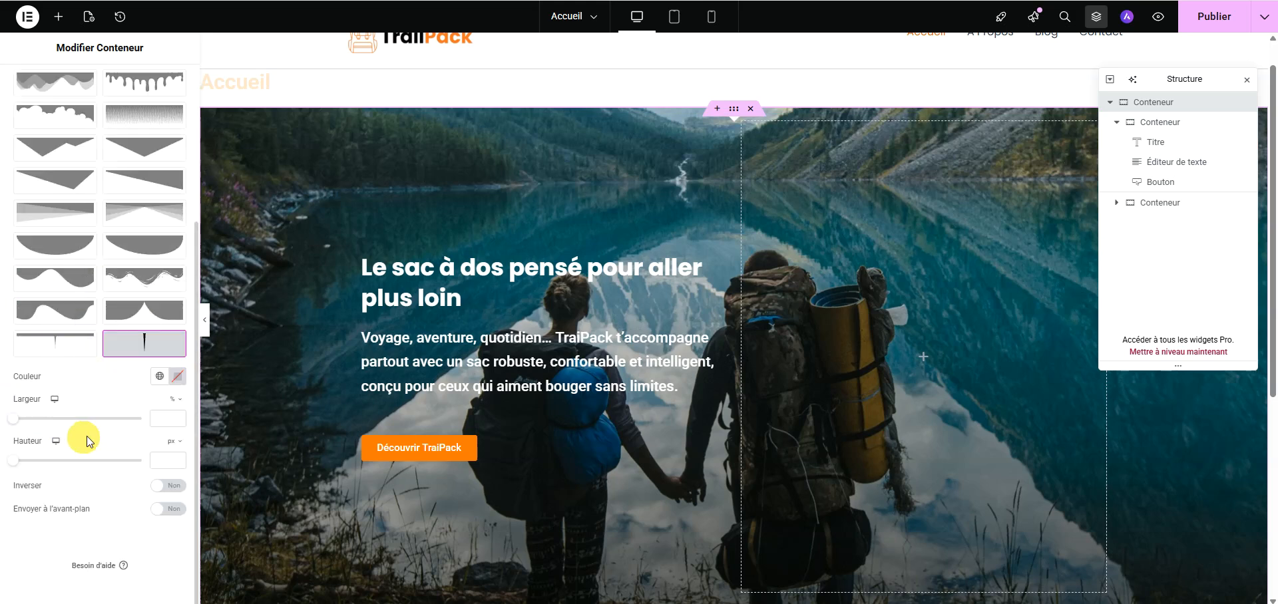
{"action": "scroll", "coordinate": [130, 276], "scroll_direction": "up", "scroll_amount": 3}
Step: Add a bottom shape divider to the hero container, trying the brushed waves before choosing the smooth Vagues shape
{"action": "left_click", "coordinate": [140, 256]}
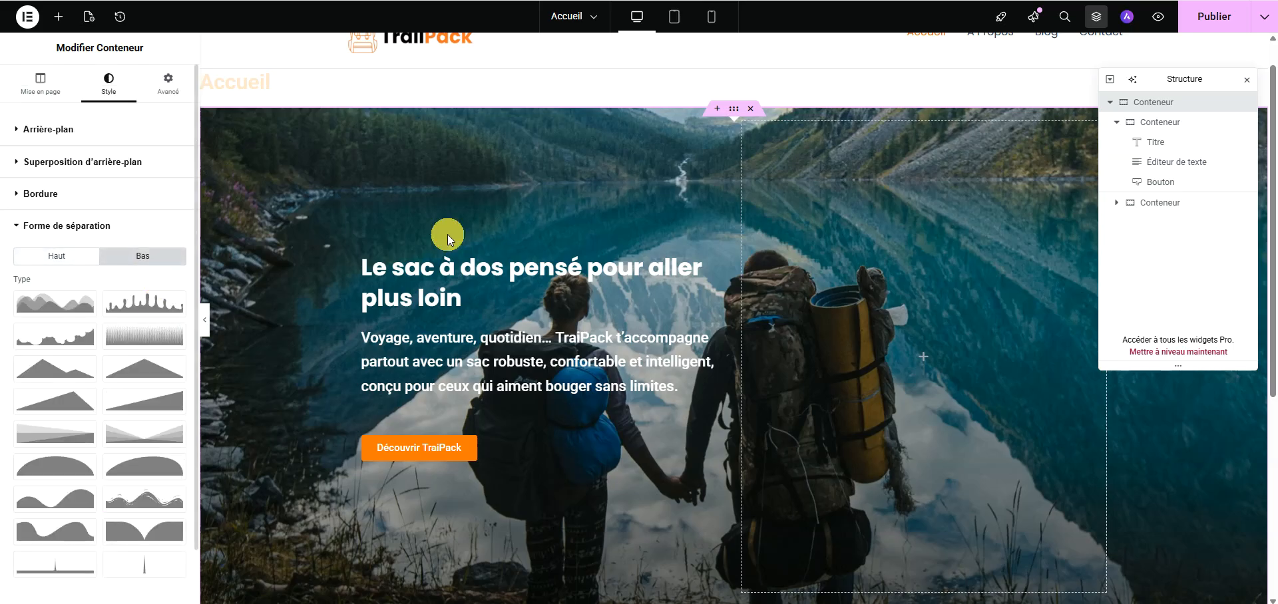
{"action": "scroll", "coordinate": [565, 211], "scroll_direction": "down", "scroll_amount": 1}
{"action": "scroll", "coordinate": [566, 212], "scroll_direction": "down", "scroll_amount": 1}
{"action": "scroll", "coordinate": [136, 352], "scroll_direction": "down", "scroll_amount": 1}
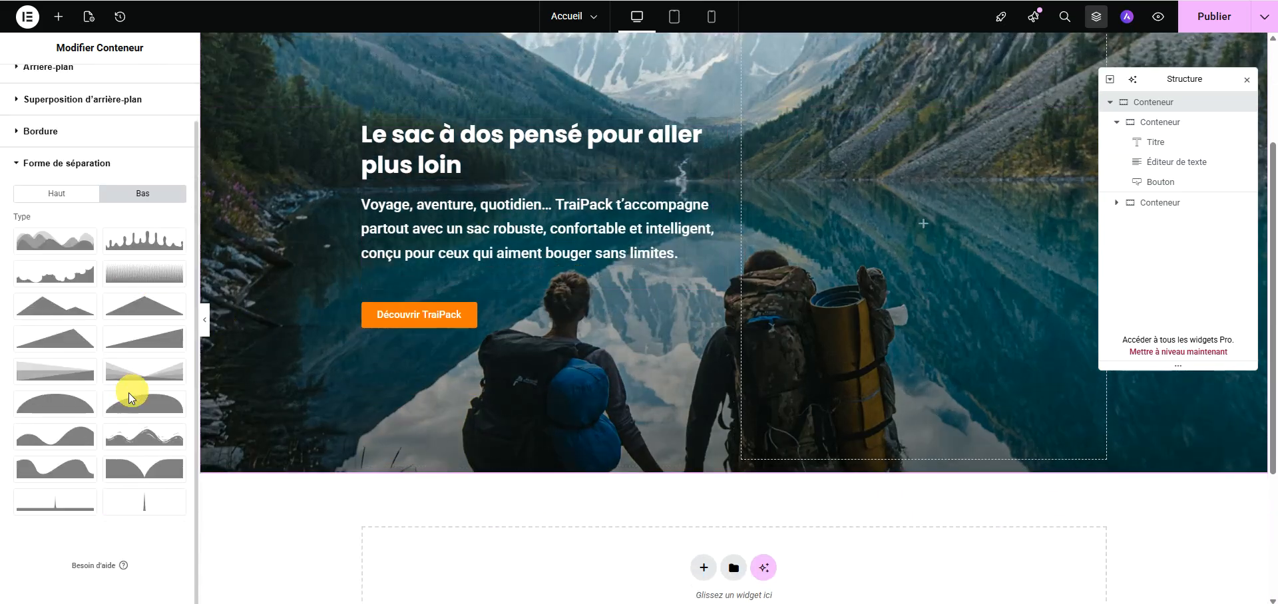
{"action": "left_click", "coordinate": [144, 436]}
{"action": "scroll", "coordinate": [143, 436], "scroll_direction": "up", "scroll_amount": 1}
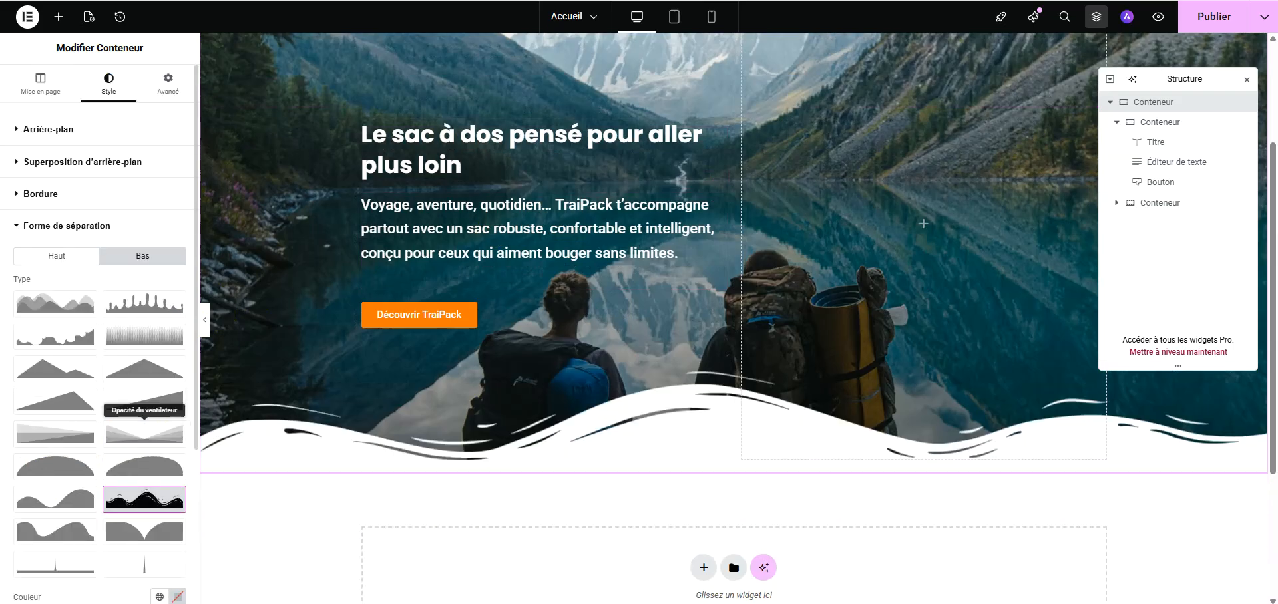
{"action": "left_click", "coordinate": [59, 499]}
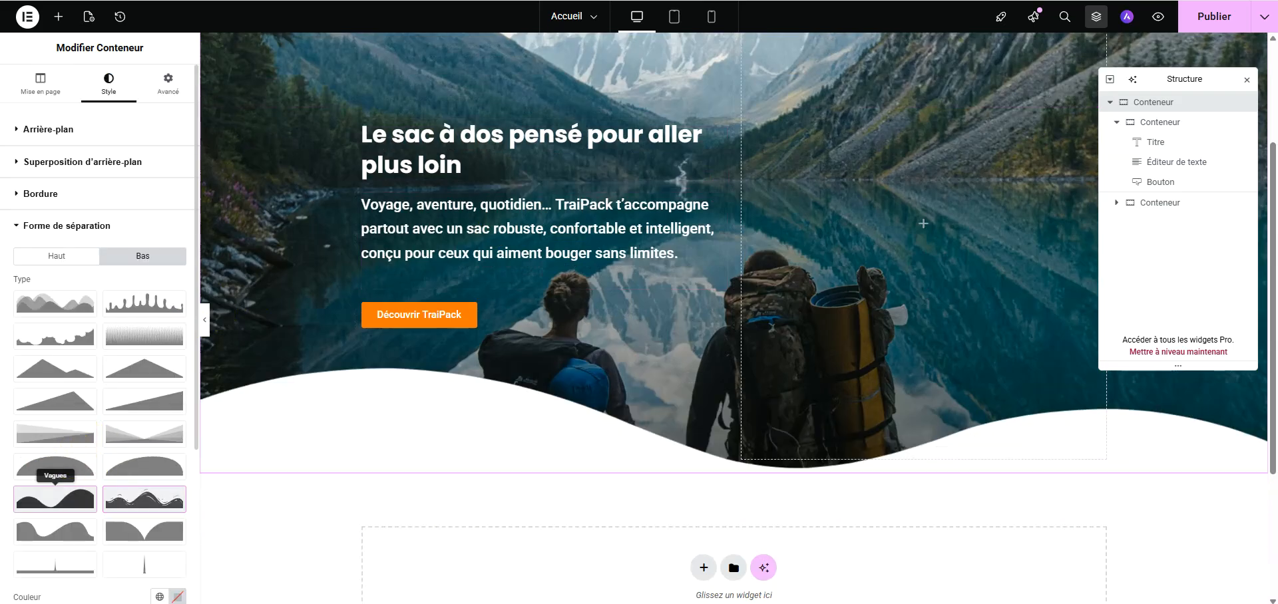
Step: Set the bottom wave divider's height to 48 px
{"action": "scroll", "coordinate": [80, 287], "scroll_direction": "down", "scroll_amount": 4}
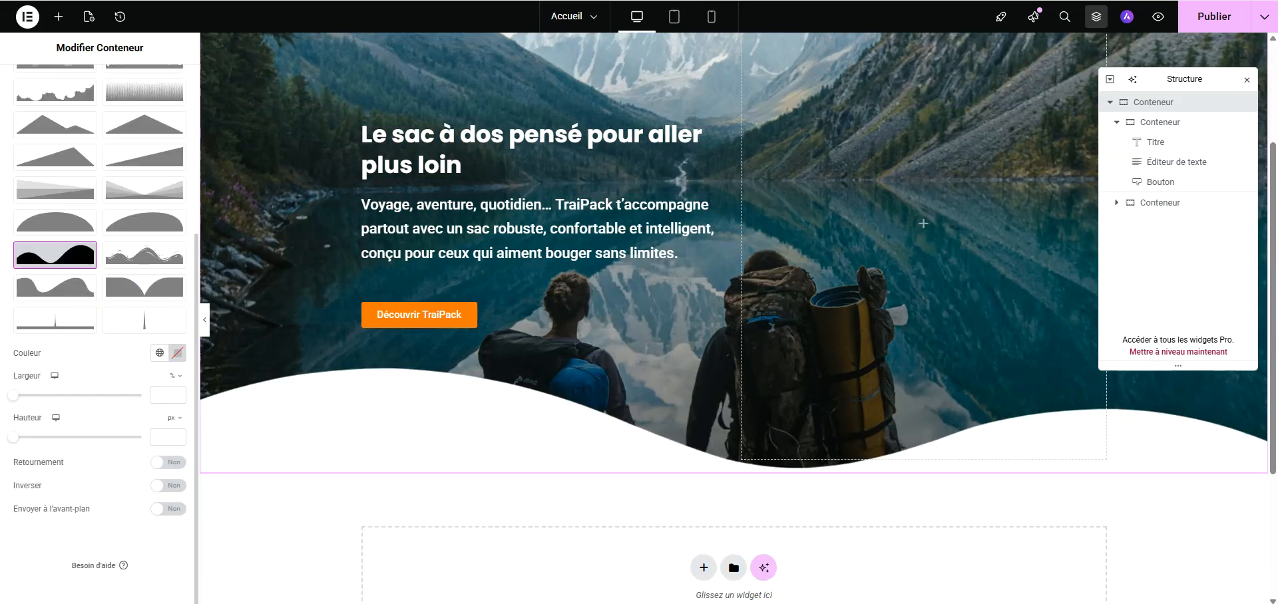
{"action": "left_click_drag", "start_coordinate": [13, 438], "coordinate": [26, 439]}
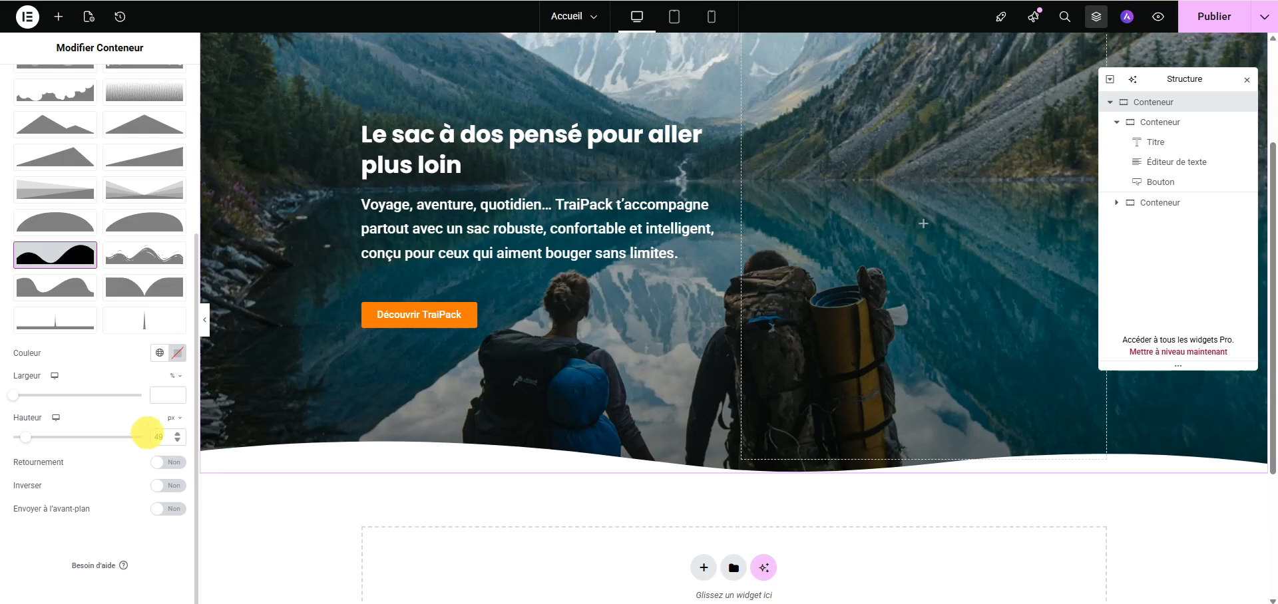
{"action": "type", "text": "48"}
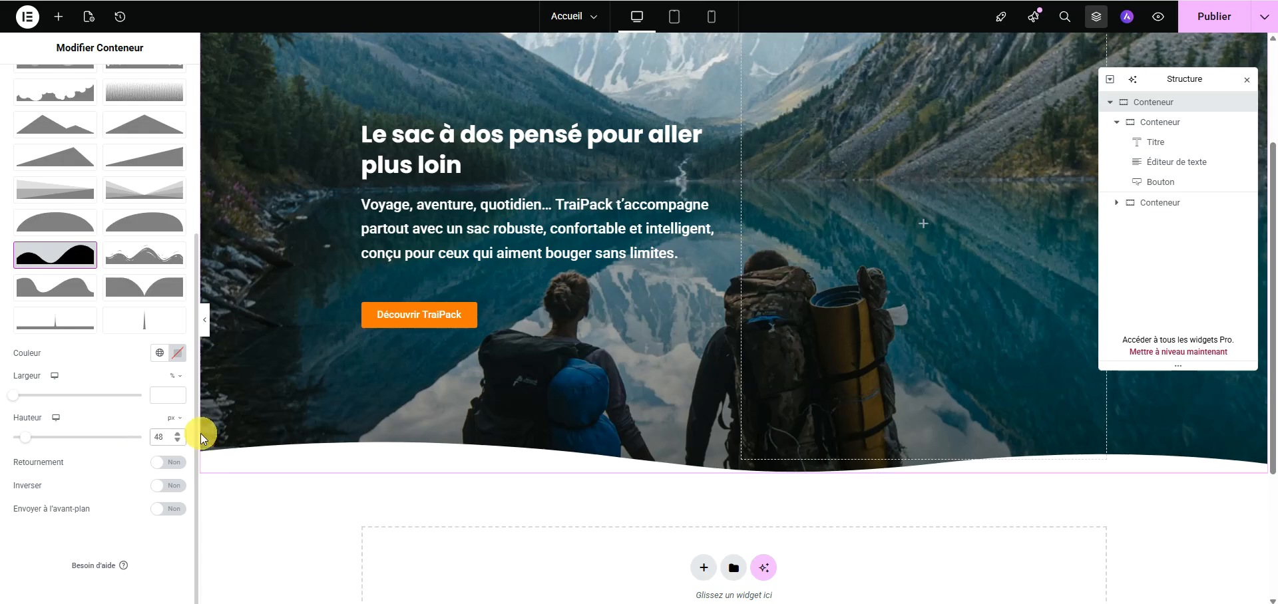
Step: Publish the Accueil page with the new hero shape dividers
{"action": "scroll", "coordinate": [244, 427], "scroll_direction": "up", "scroll_amount": 3}
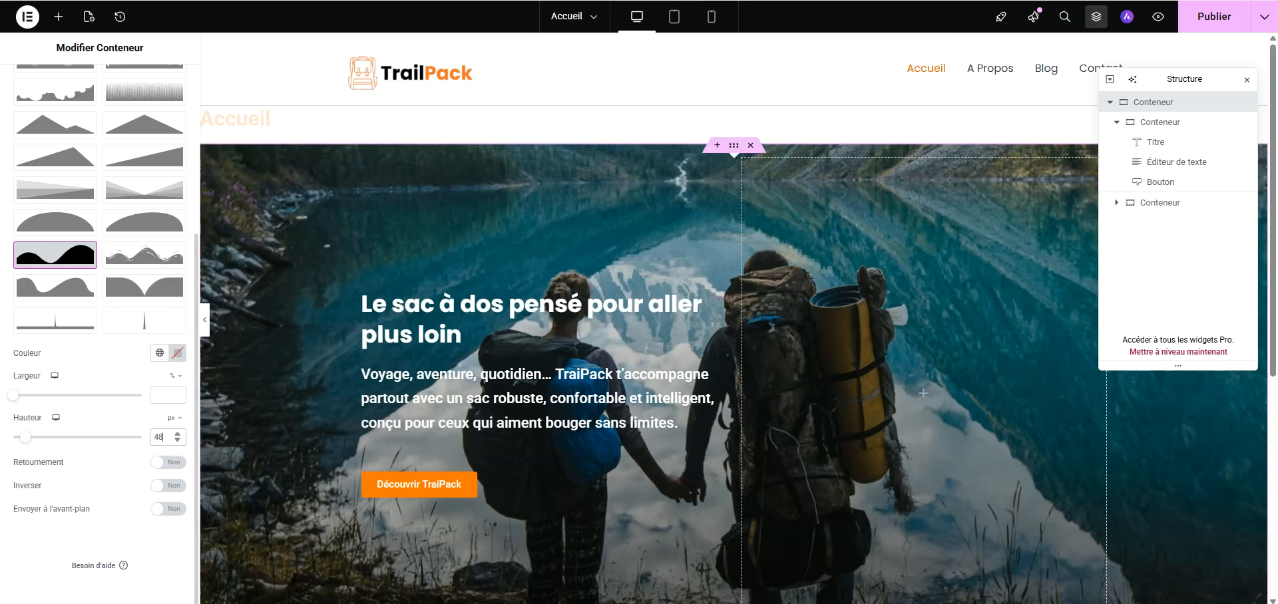
{"action": "scroll", "coordinate": [188, 315], "scroll_direction": "up", "scroll_amount": 4}
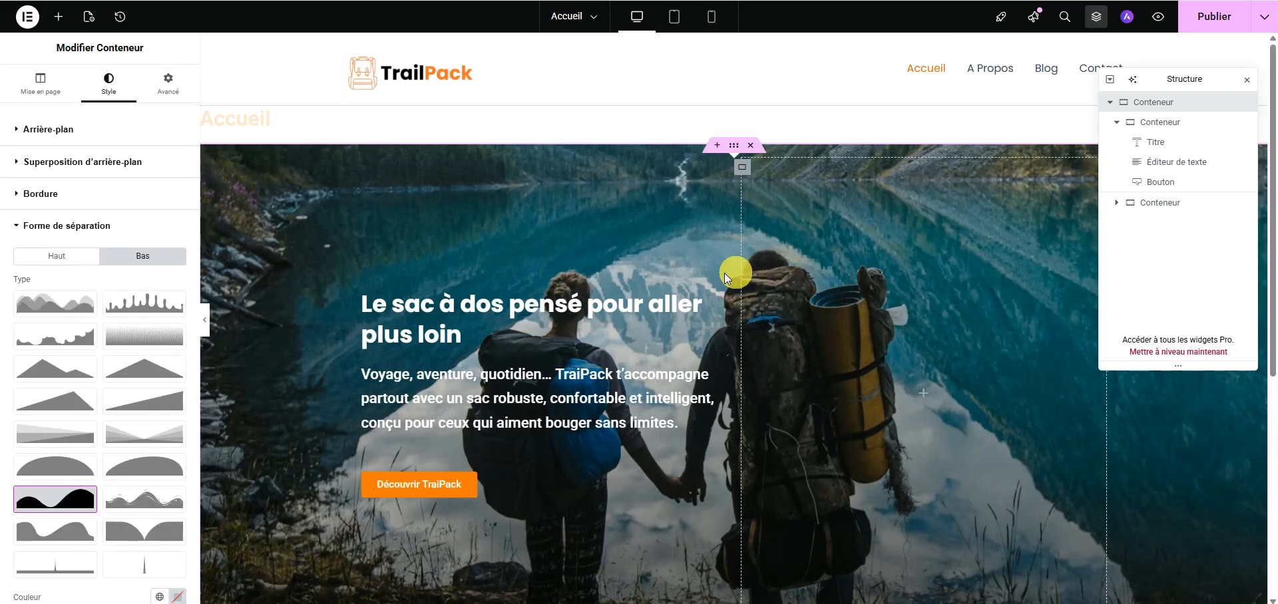
{"action": "left_click", "coordinate": [1201, 24]}
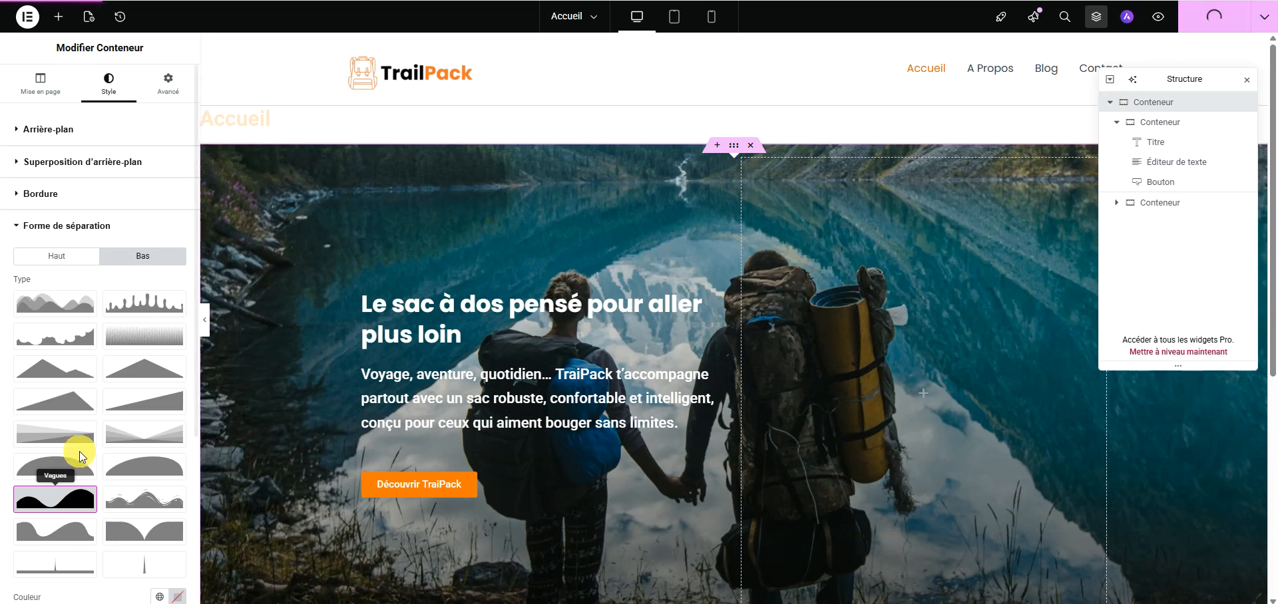
Step: Preview the published Accueil page and examine the hero's top arrow and bottom wave dividers
{"action": "left_click", "coordinate": [206, 323]}
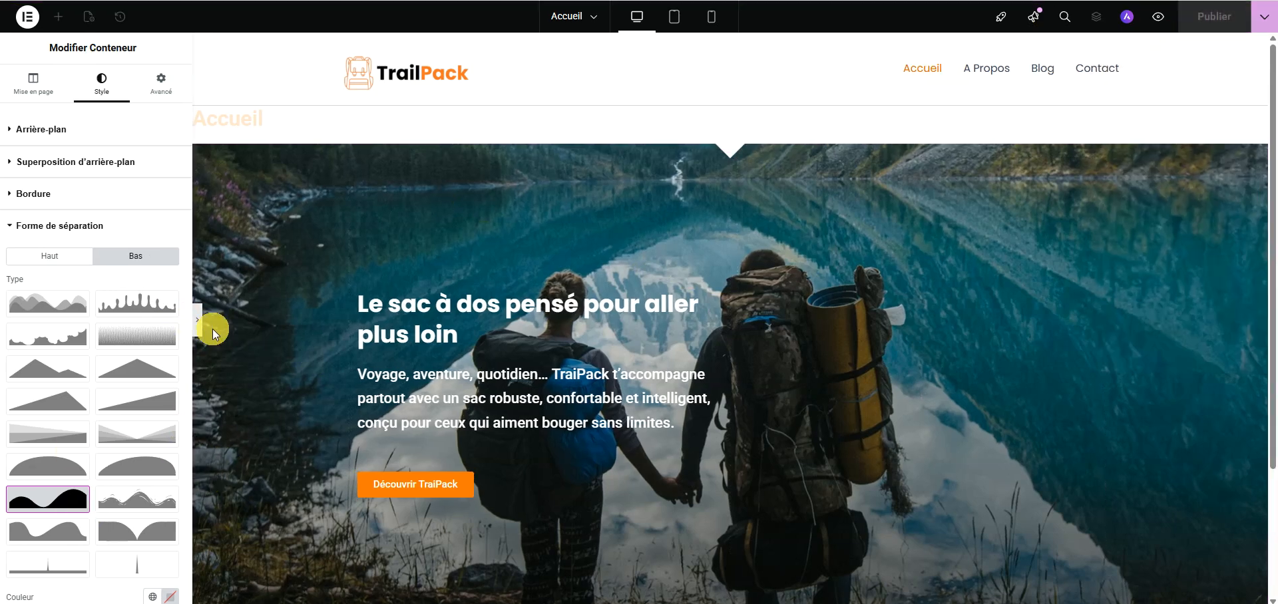
{"action": "scroll", "coordinate": [982, 271], "scroll_direction": "down", "scroll_amount": 3}
{"action": "scroll", "coordinate": [667, 402], "scroll_direction": "up", "scroll_amount": 3}
{"action": "scroll", "coordinate": [671, 385], "scroll_direction": "down", "scroll_amount": 3}
{"action": "scroll", "coordinate": [677, 382], "scroll_direction": "up", "scroll_amount": 3}
{"action": "scroll", "coordinate": [679, 381], "scroll_direction": "down", "scroll_amount": 3}
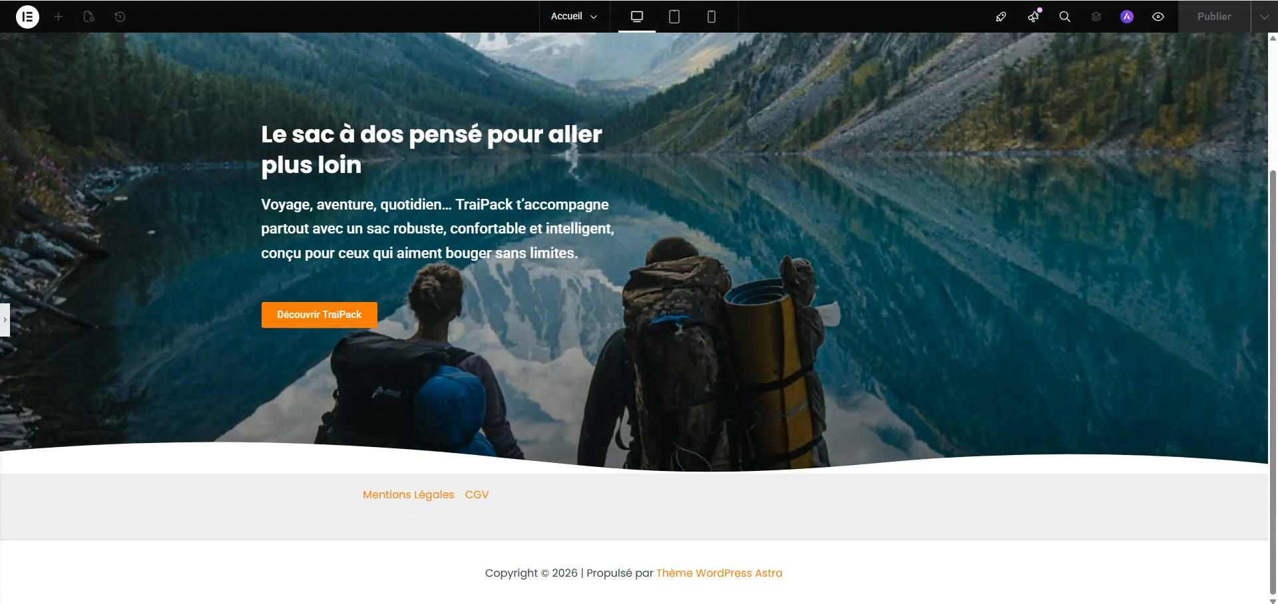
{"action": "scroll", "coordinate": [633, 318], "scroll_direction": "up", "scroll_amount": 3}
{"action": "scroll", "coordinate": [676, 382], "scroll_direction": "down", "scroll_amount": 1}
{"action": "scroll", "coordinate": [676, 381], "scroll_direction": "up", "scroll_amount": 1}
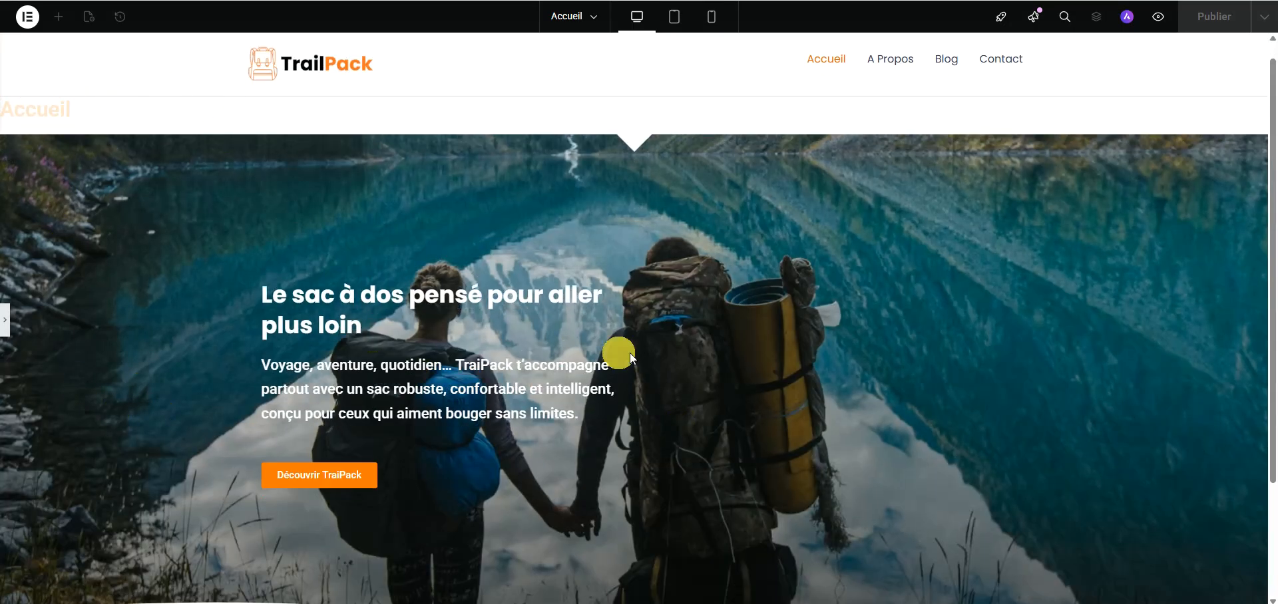
{"action": "scroll", "coordinate": [570, 362], "scroll_direction": "down", "scroll_amount": 3}
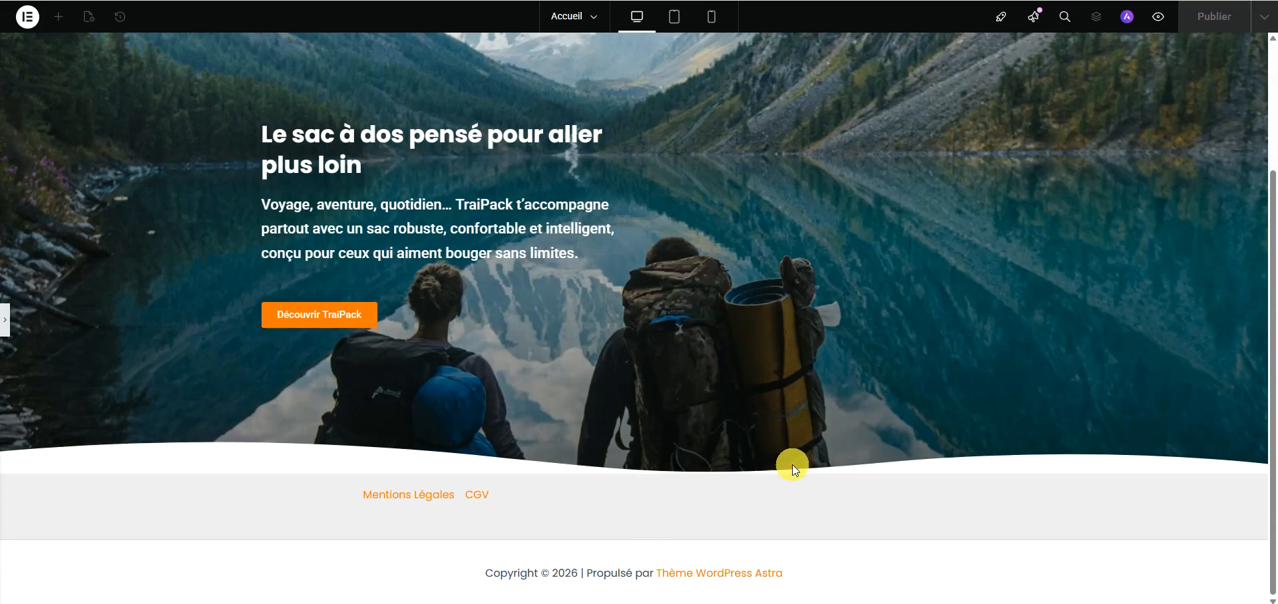